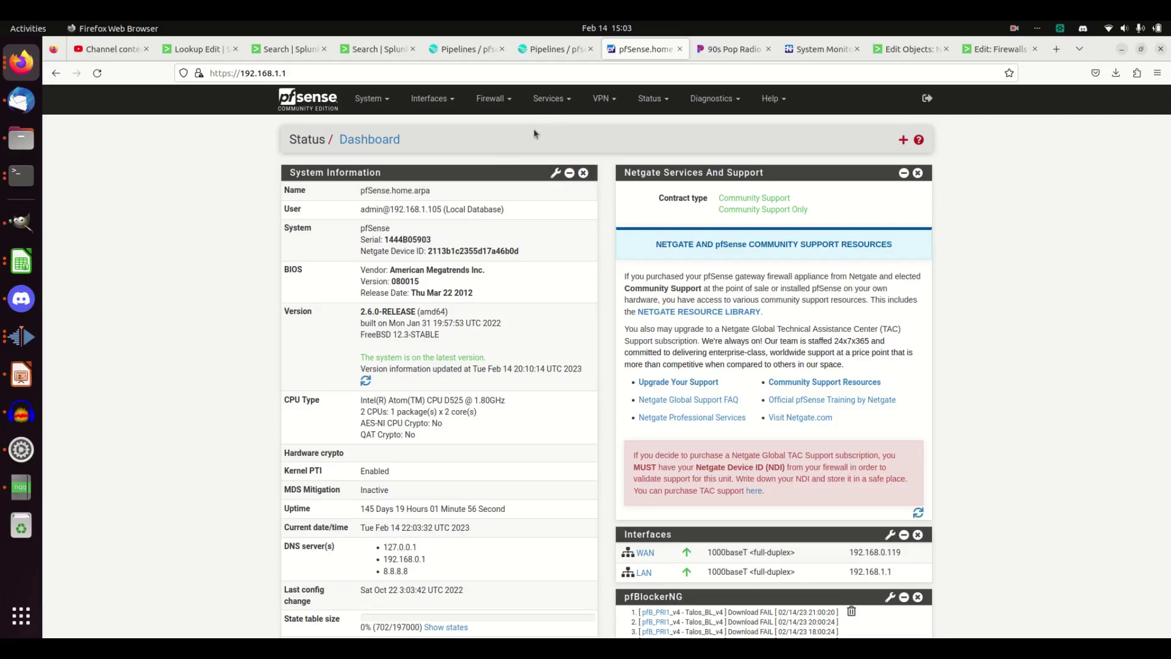
# - Open the log browser of the pfBlockerNG package in pfSense
pyautogui.click(649, 100)
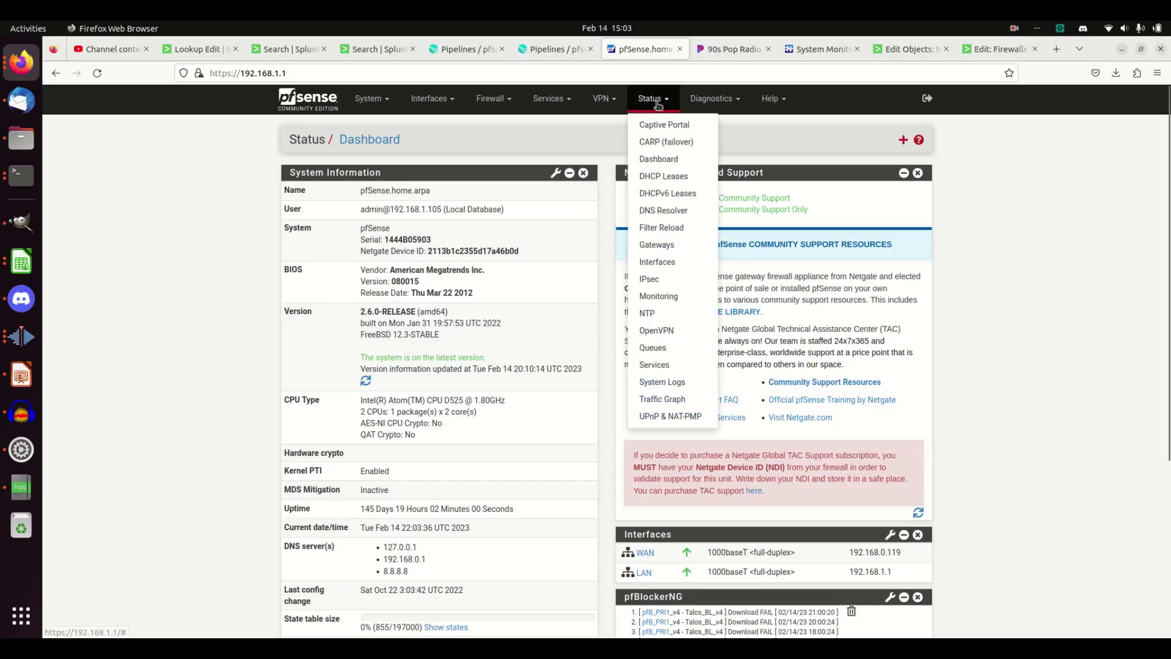
pyautogui.click(556, 97)
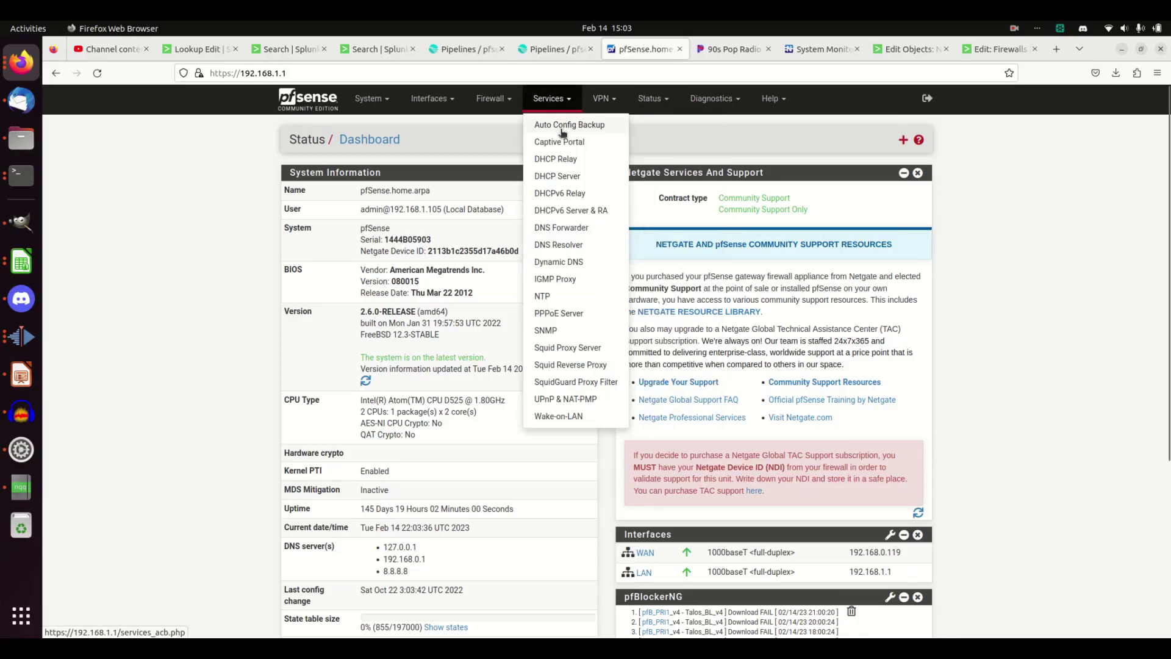
pyautogui.click(499, 105)
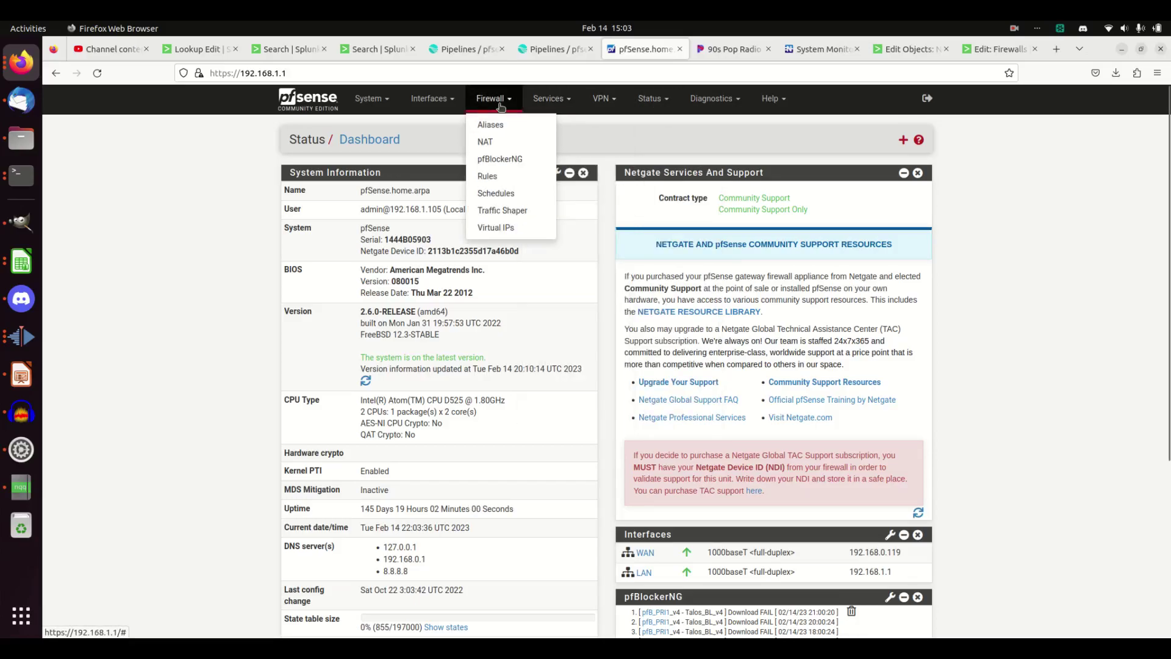
pyautogui.click(500, 160)
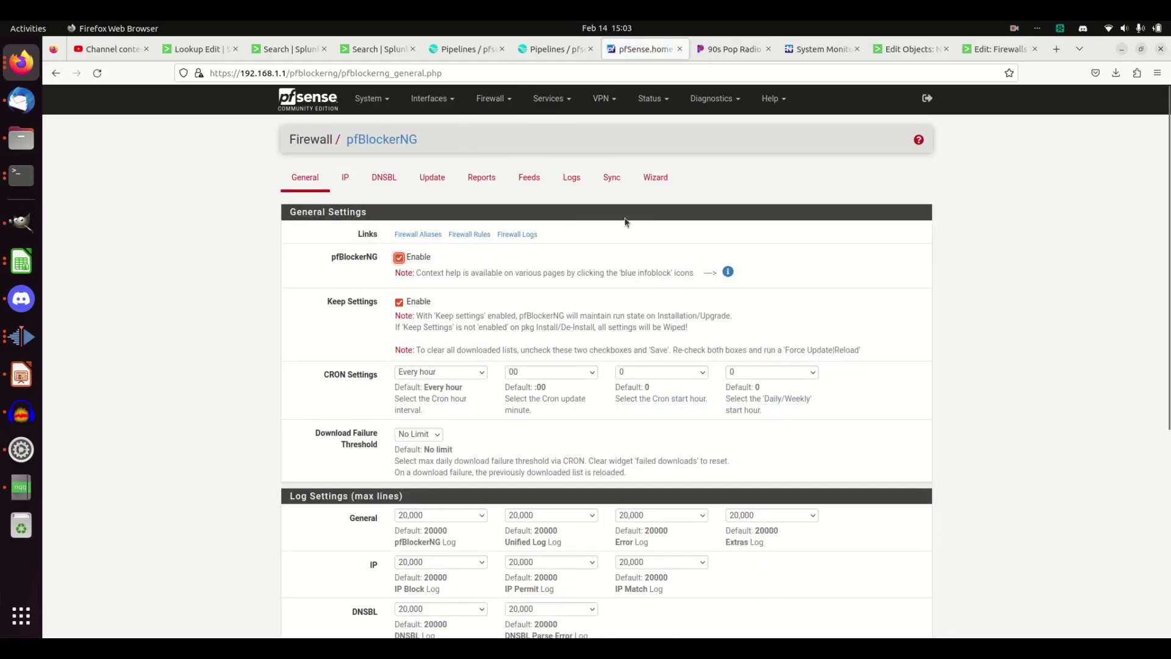
pyautogui.click(492, 98)
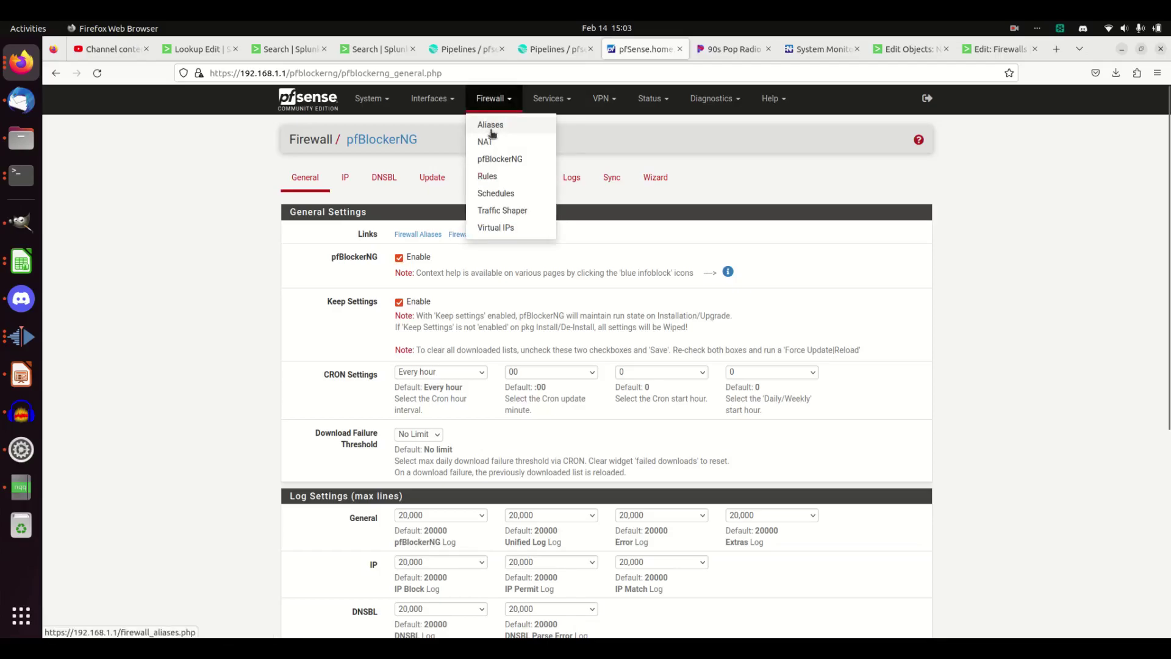
pyautogui.click(495, 157)
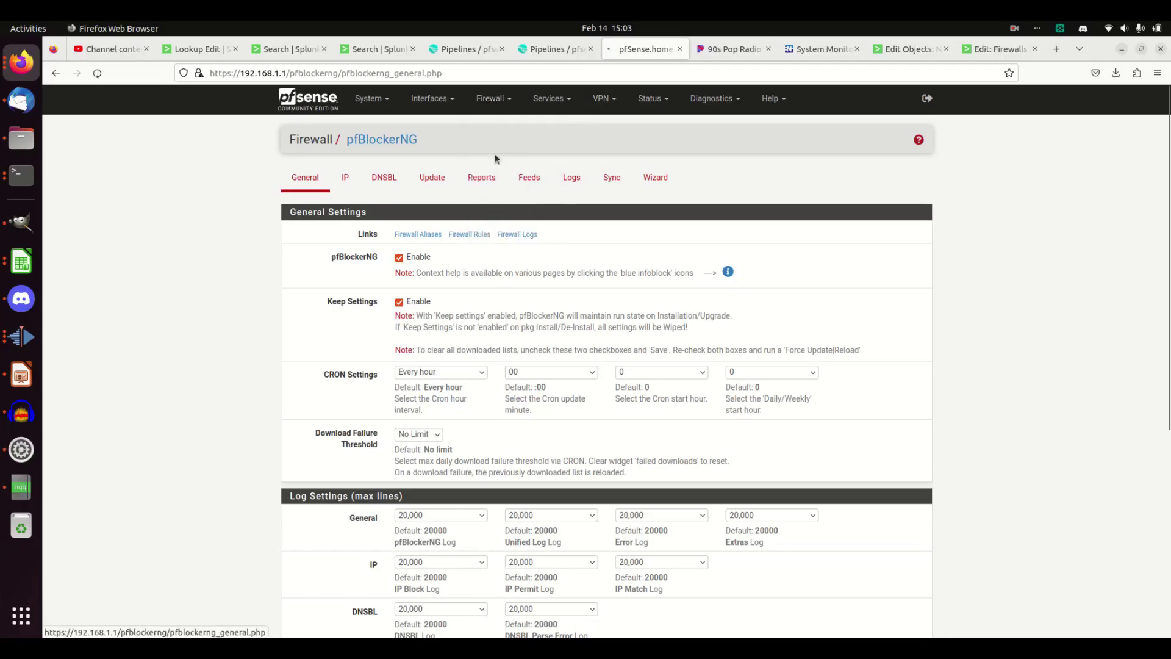
pyautogui.click(576, 183)
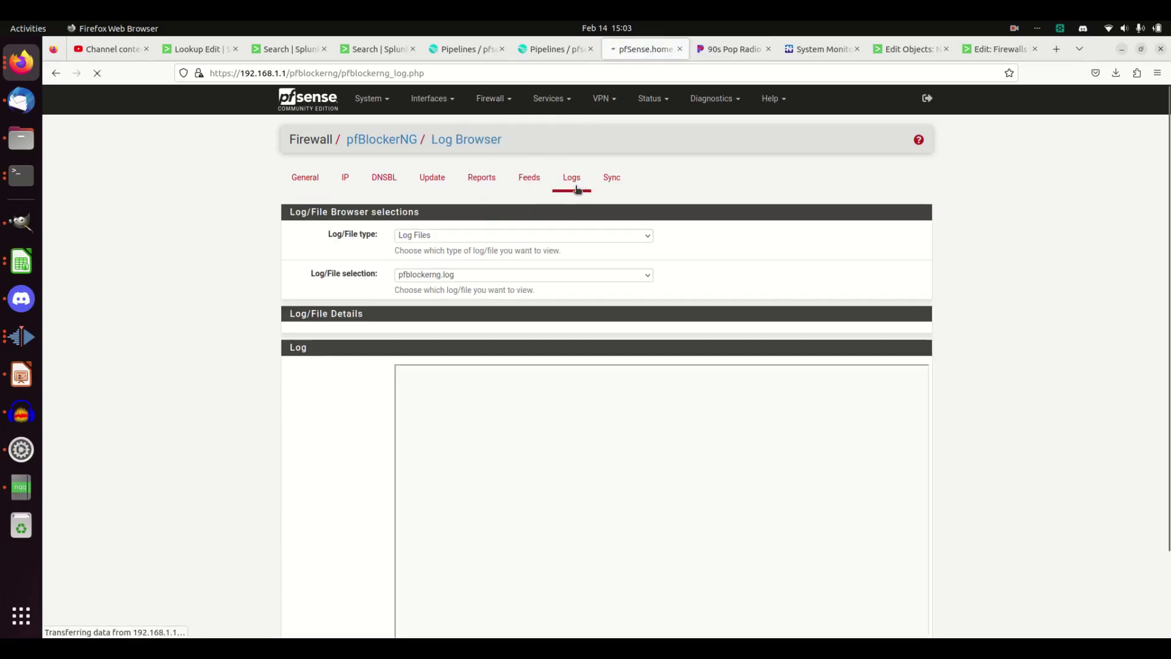
# - Load ip_block.log in the log browser and examine its block entries
pyautogui.click(572, 275)
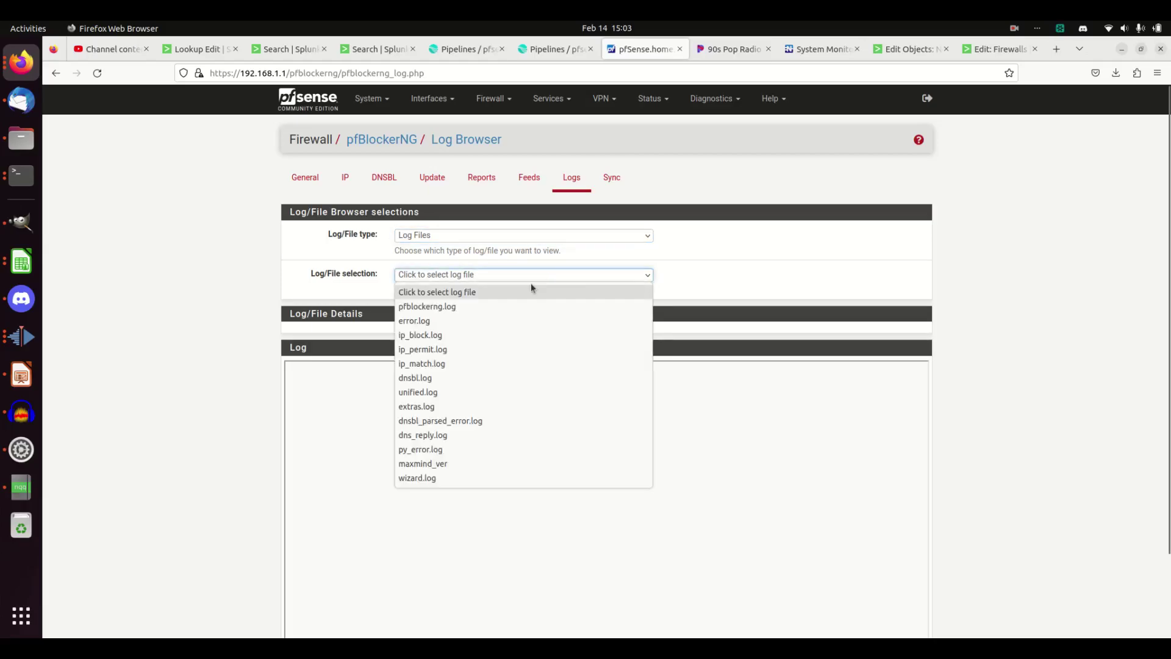
pyautogui.click(419, 336)
pyautogui.moveTo(293, 276); pyautogui.dragTo(843, 494)
pyautogui.click(844, 491)
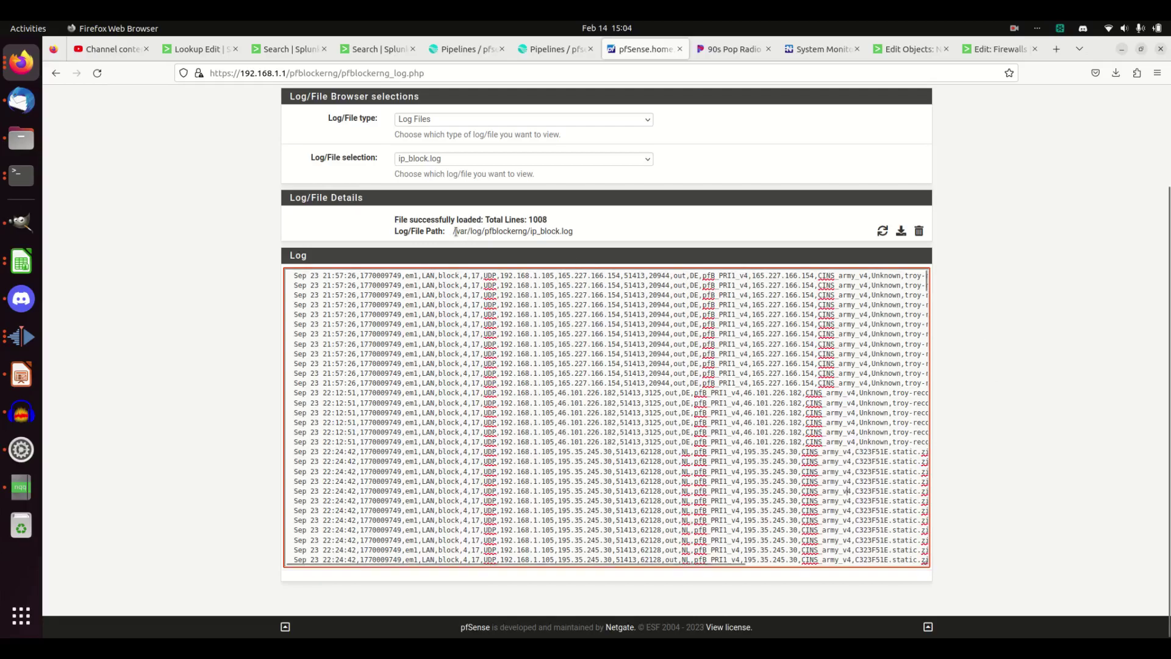
# - Check the file path of ip_block.log and display error.log instead
pyautogui.moveTo(455, 231); pyautogui.dragTo(556, 230)
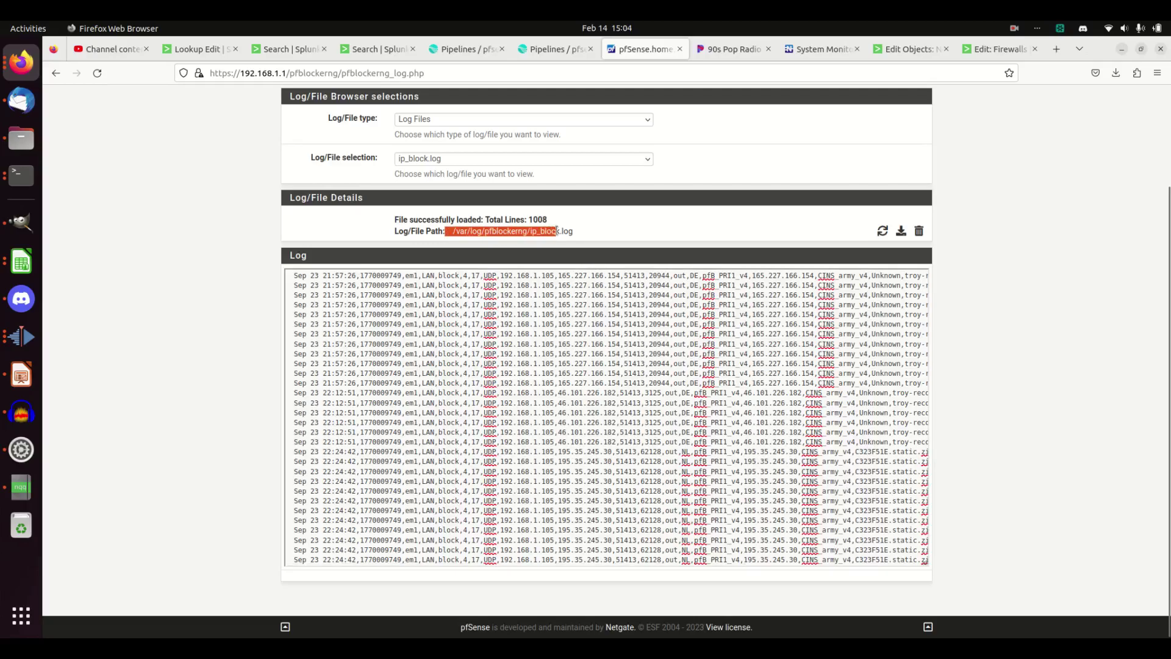
pyautogui.click(557, 231)
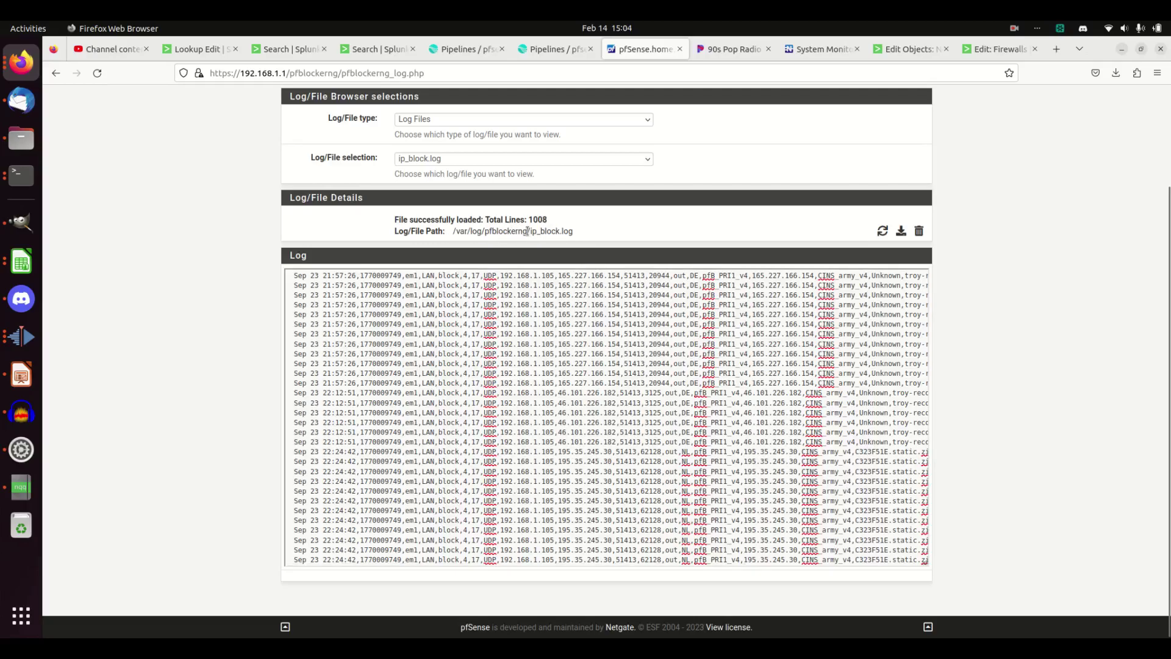
pyautogui.click(584, 158)
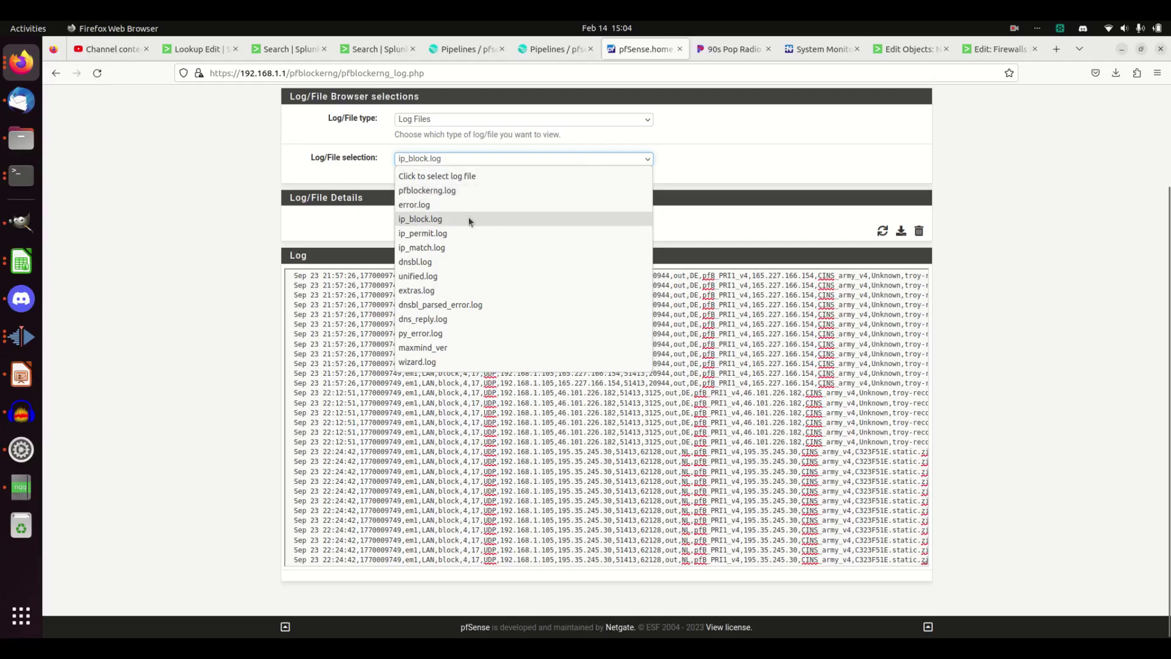
pyautogui.click(431, 205)
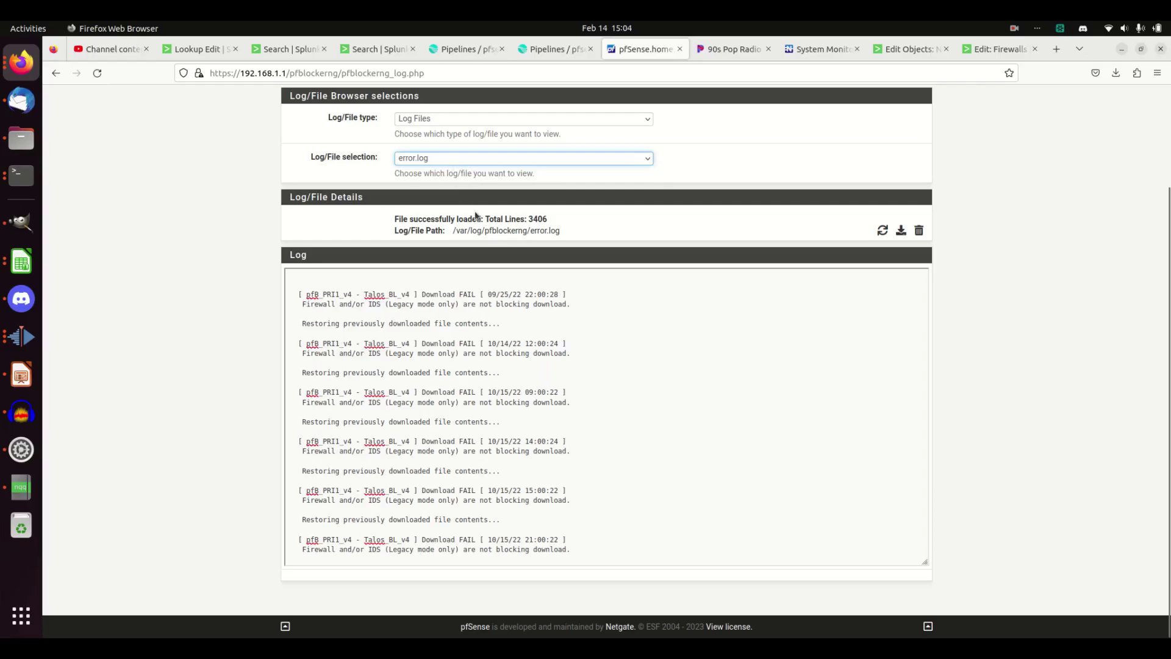
# - Switch to the Terminal, list the ta_pfsense local folder and open inputs.conf in nano
pyautogui.click(22, 176)
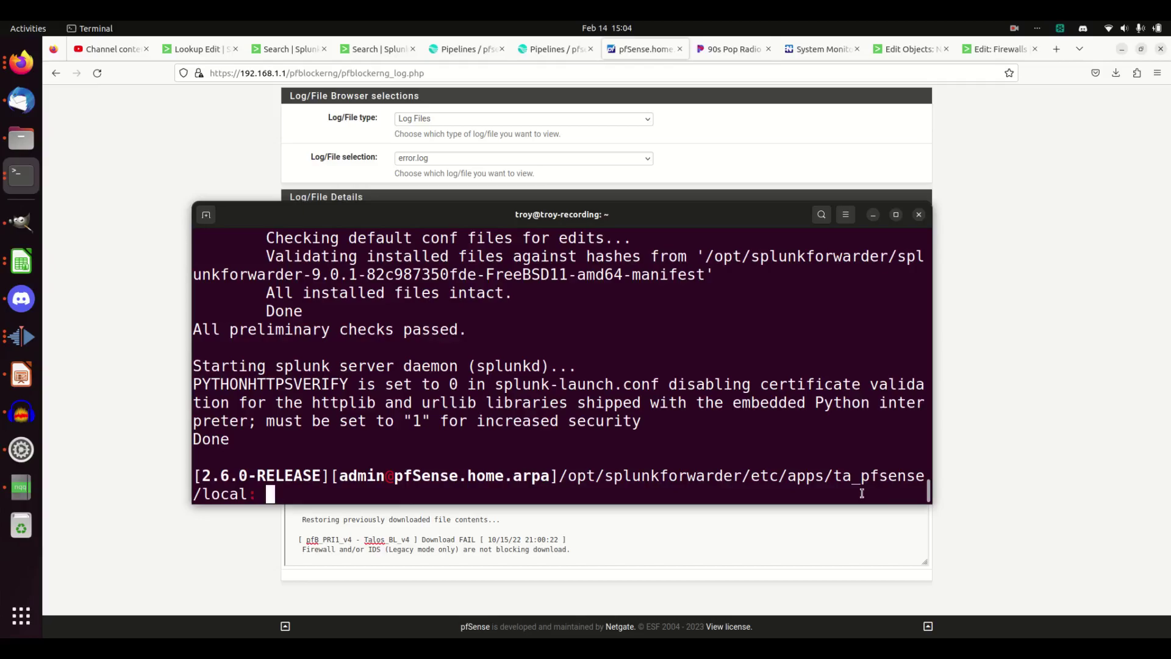
pyautogui.write('ls')
pyautogui.press('Return')
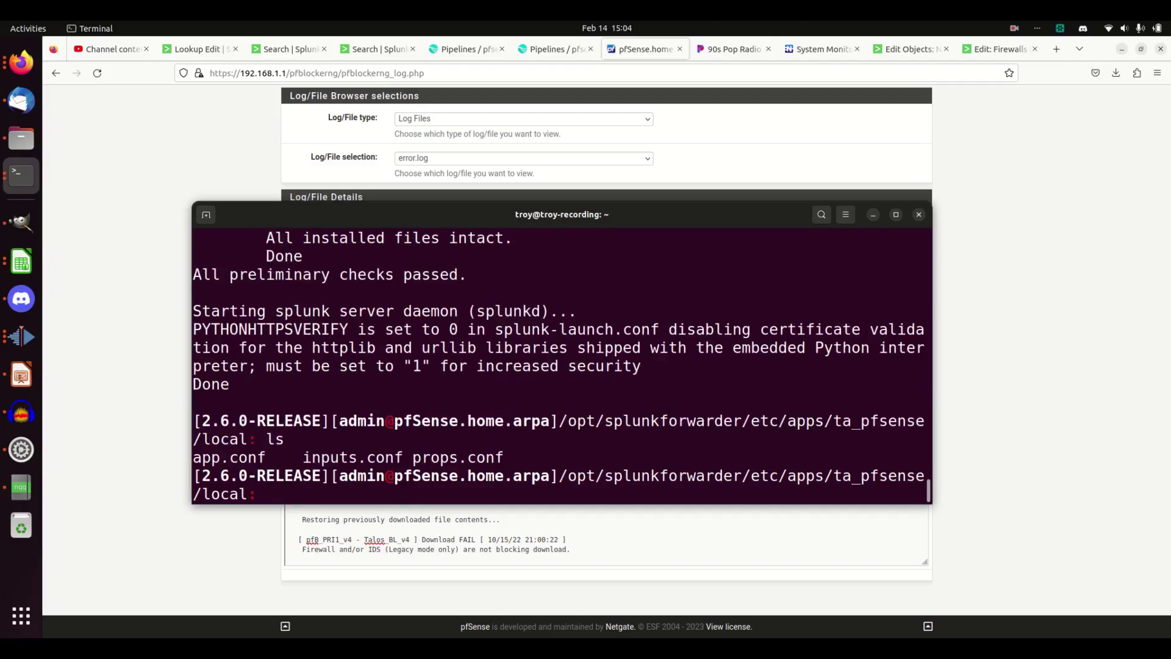
pyautogui.write('nano inputs.conf')
pyautogui.press('Return')
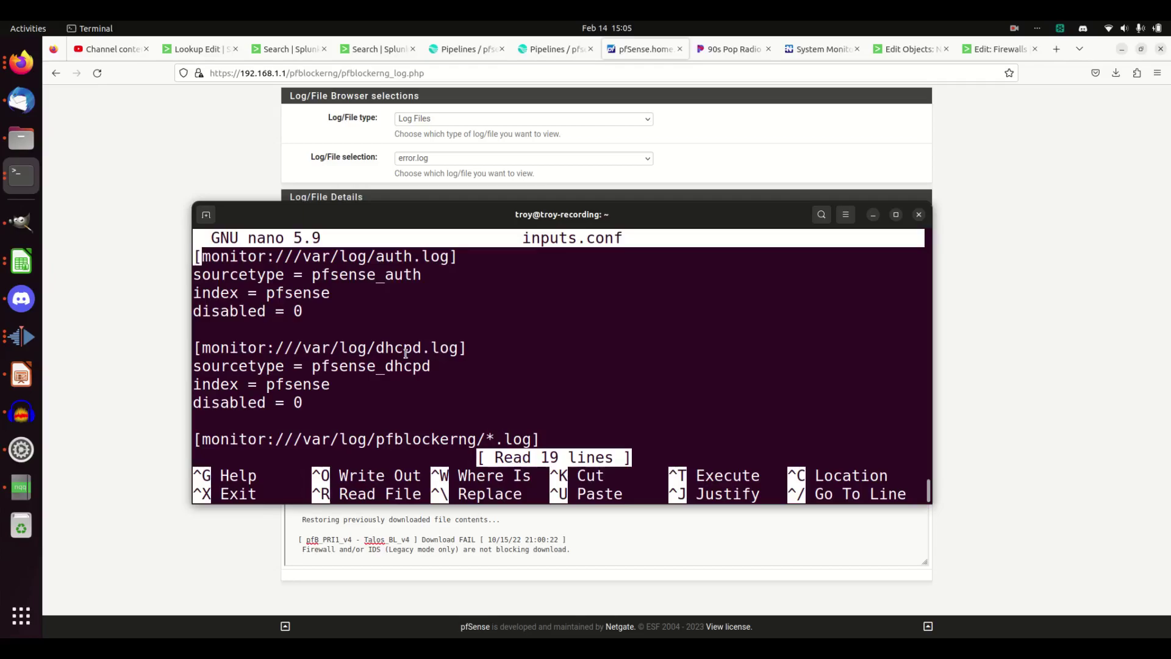
# - Review the sourcetype and other settings of the /var/log/pfblockerng/*.log monitor stanza in inputs.conf and exit nano
pyautogui.press('Down')
pyautogui.press('Down')
pyautogui.press('Down')
pyautogui.press('Down')
pyautogui.press('Down')
pyautogui.press('Down')
pyautogui.press('Down')
pyautogui.press('Down')
pyautogui.press('Down')
pyautogui.press('Down')
pyautogui.press('Down')
pyautogui.press('Down')
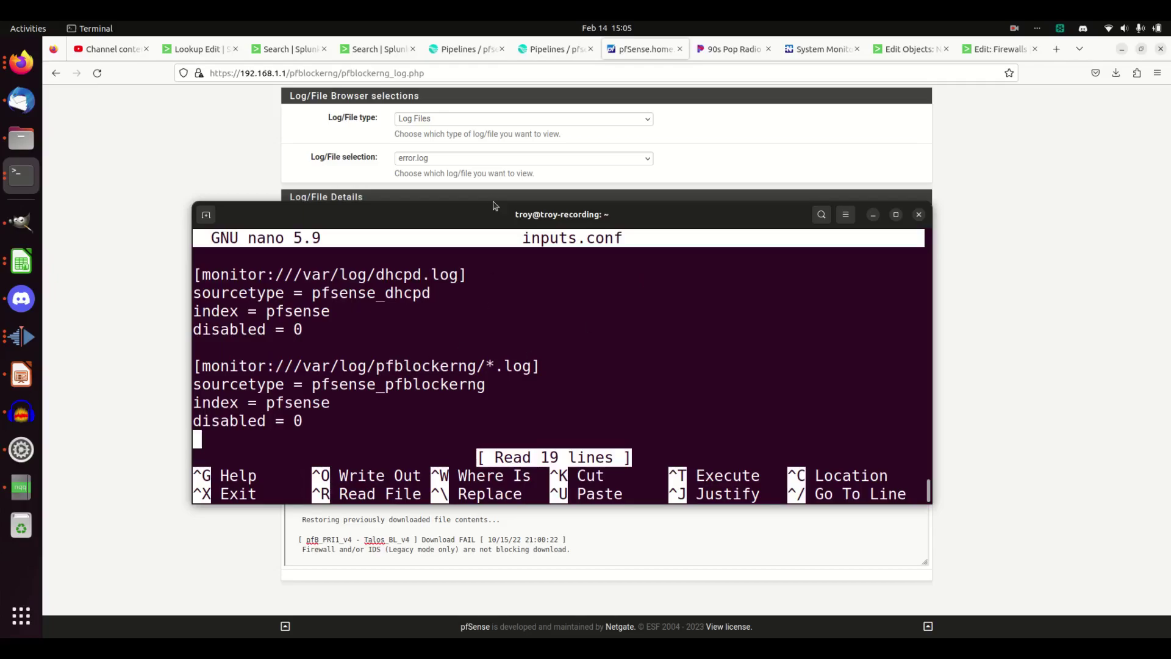
pyautogui.moveTo(491, 207); pyautogui.dragTo(497, 255)
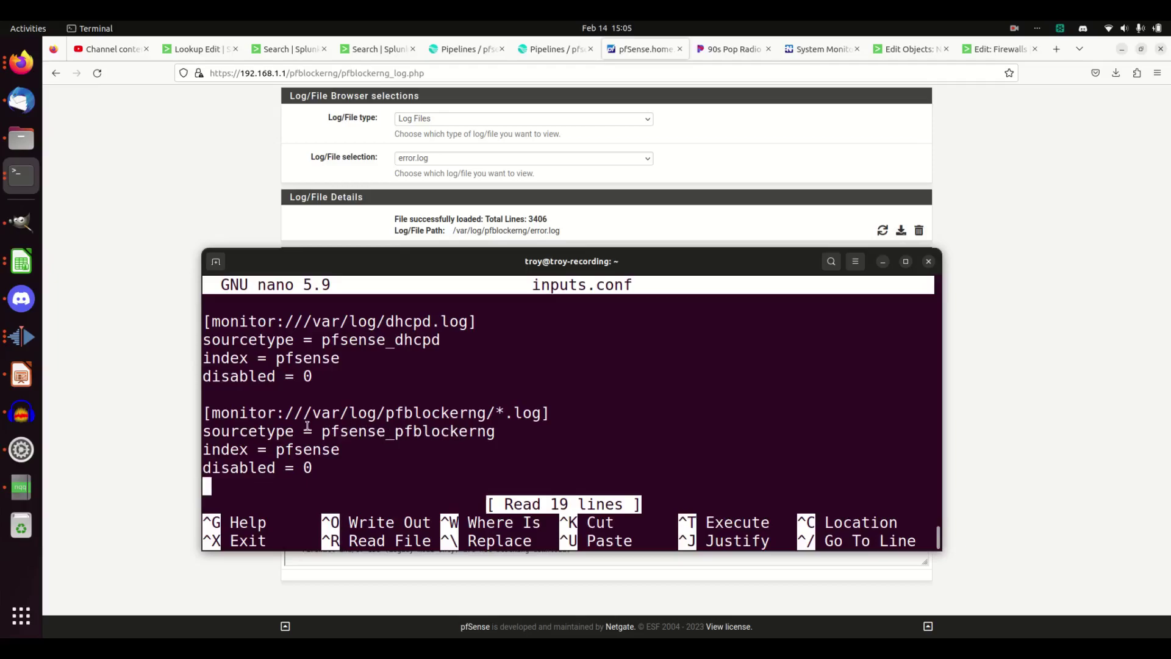
pyautogui.doubleClick(414, 434)
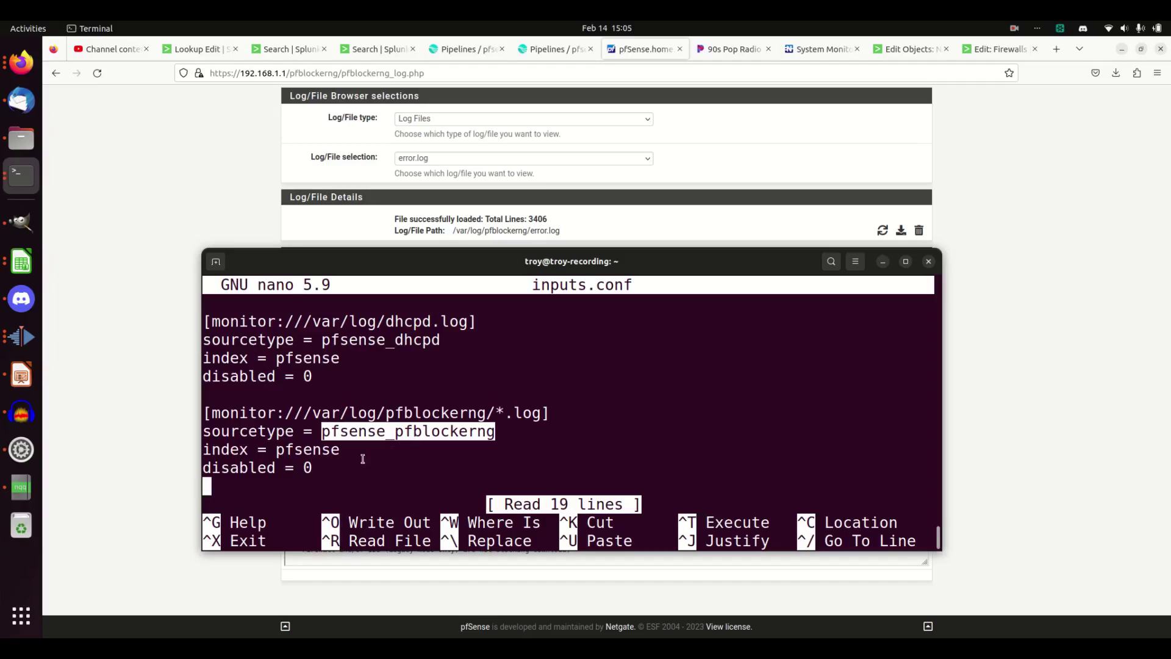
pyautogui.doubleClick(327, 467)
pyautogui.click(327, 467)
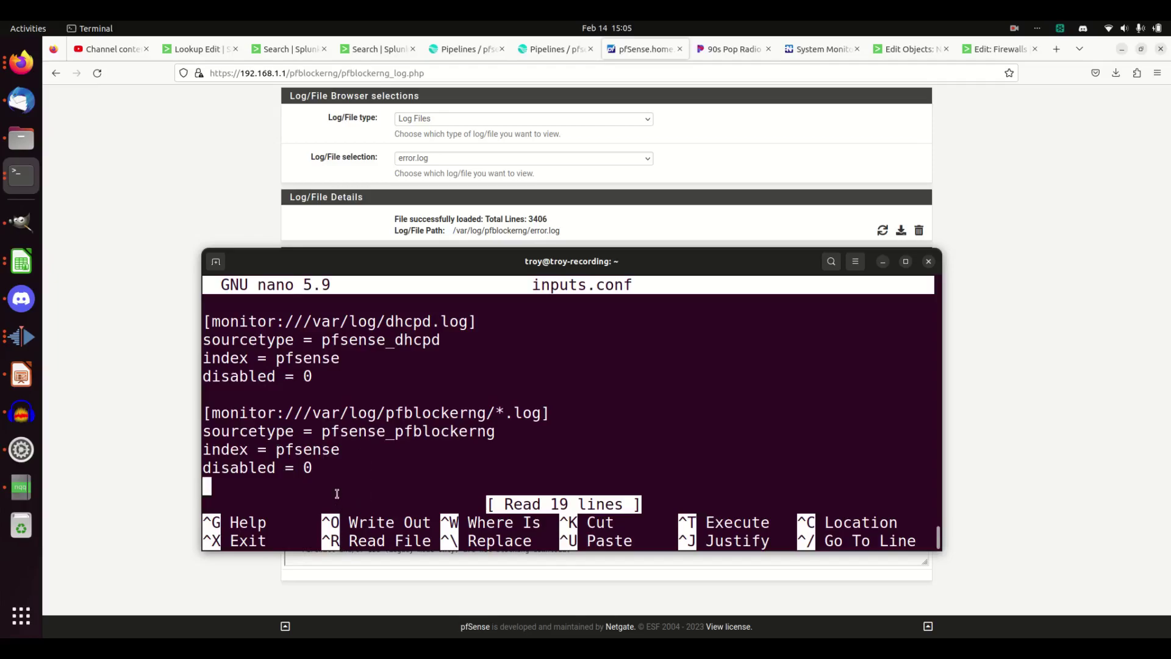
pyautogui.hotkey('ctrl', 'x')
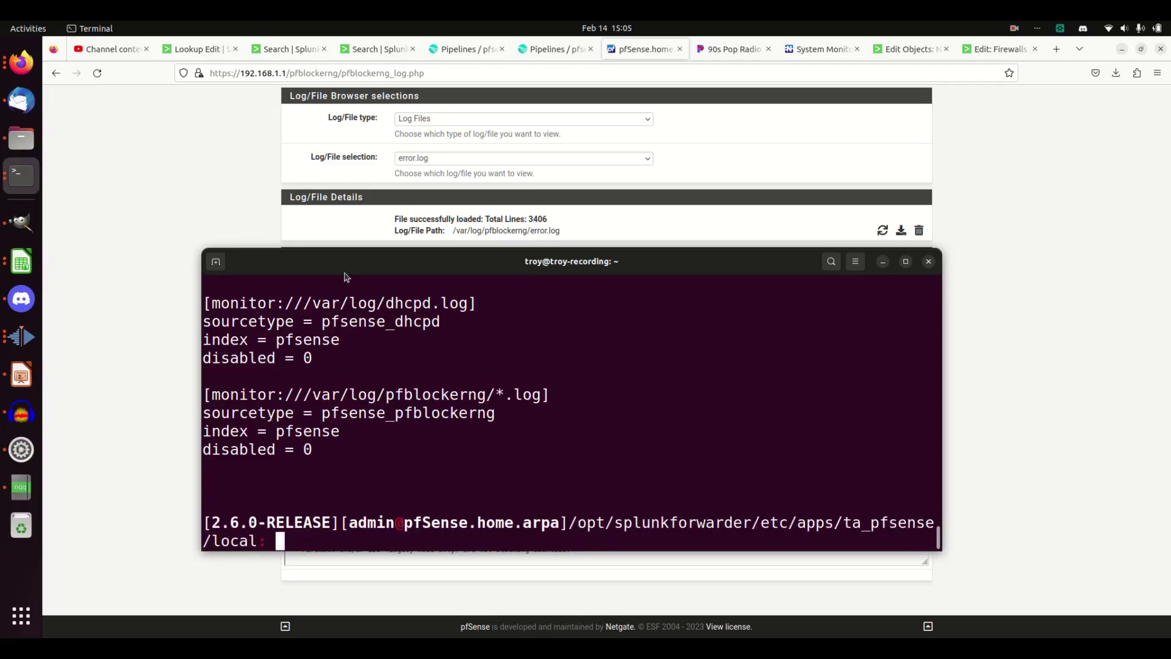
# - Switch to the Splunk search in Firefox and review the ip_block.log query with its table _raw and head 10 parts
pyautogui.click(214, 205)
pyautogui.click(290, 49)
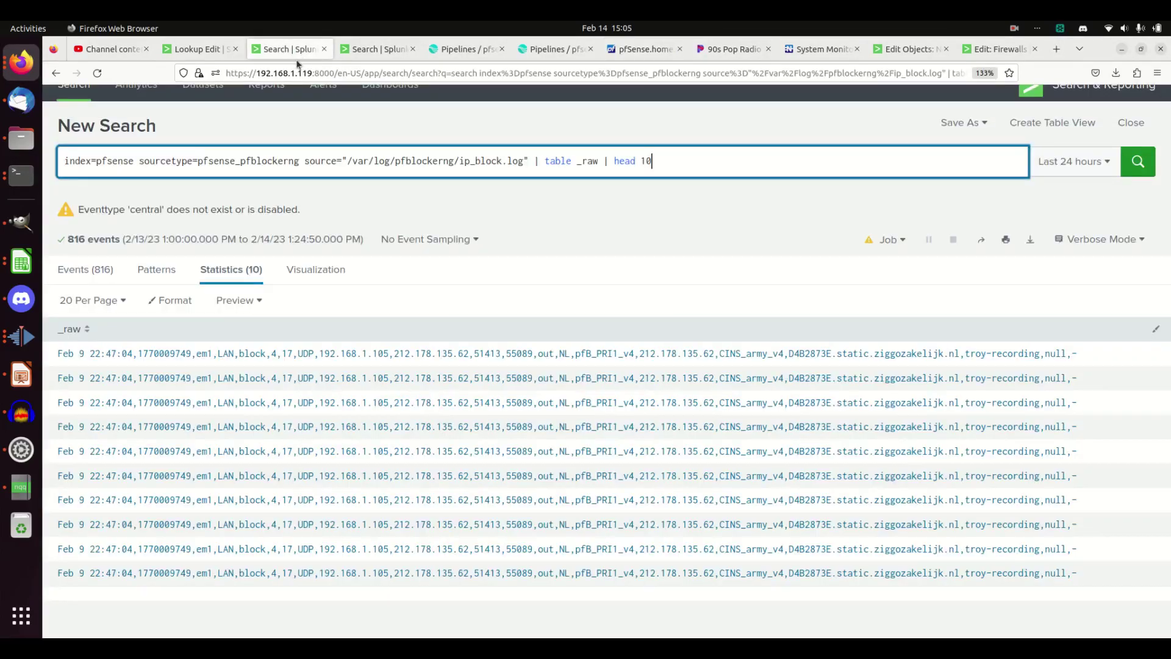
pyautogui.click(107, 160)
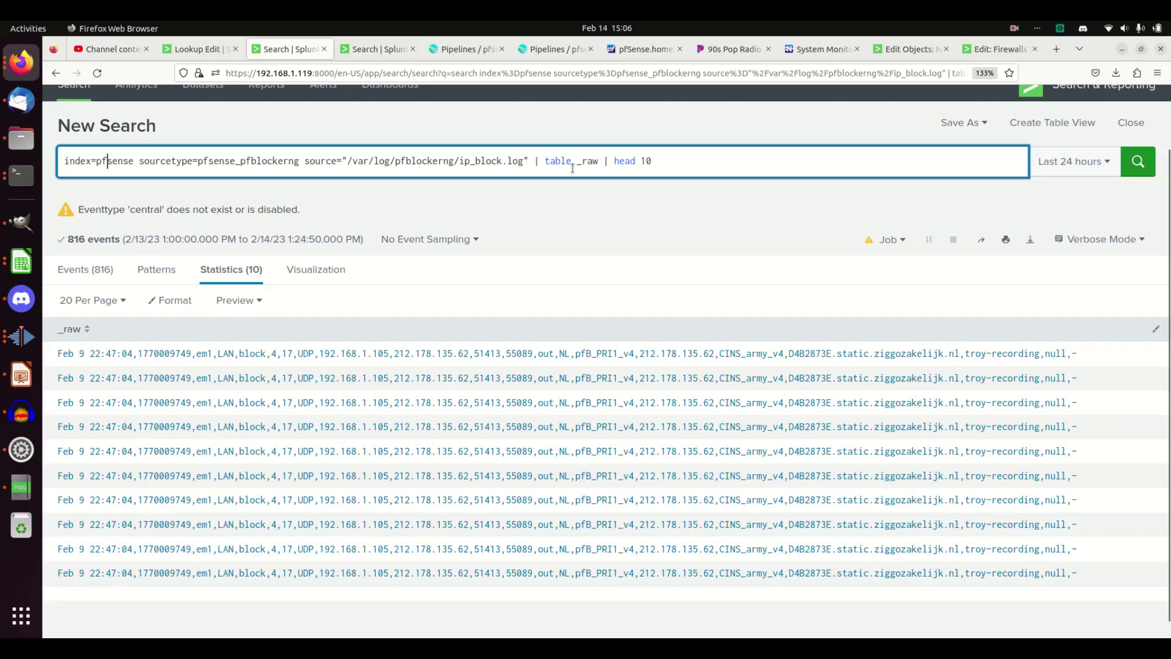
pyautogui.doubleClick(646, 162)
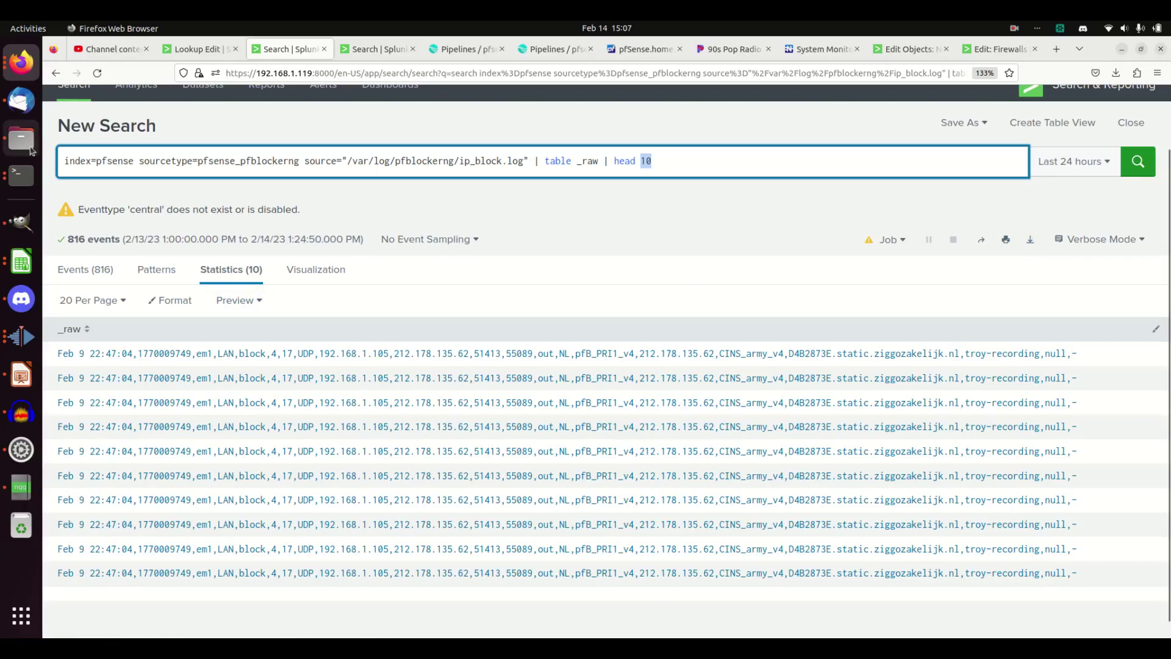
# - View the lame_example folder in Files and insert a blank first line in pfsense_block.sample in Notepadqq
pyautogui.click(21, 139)
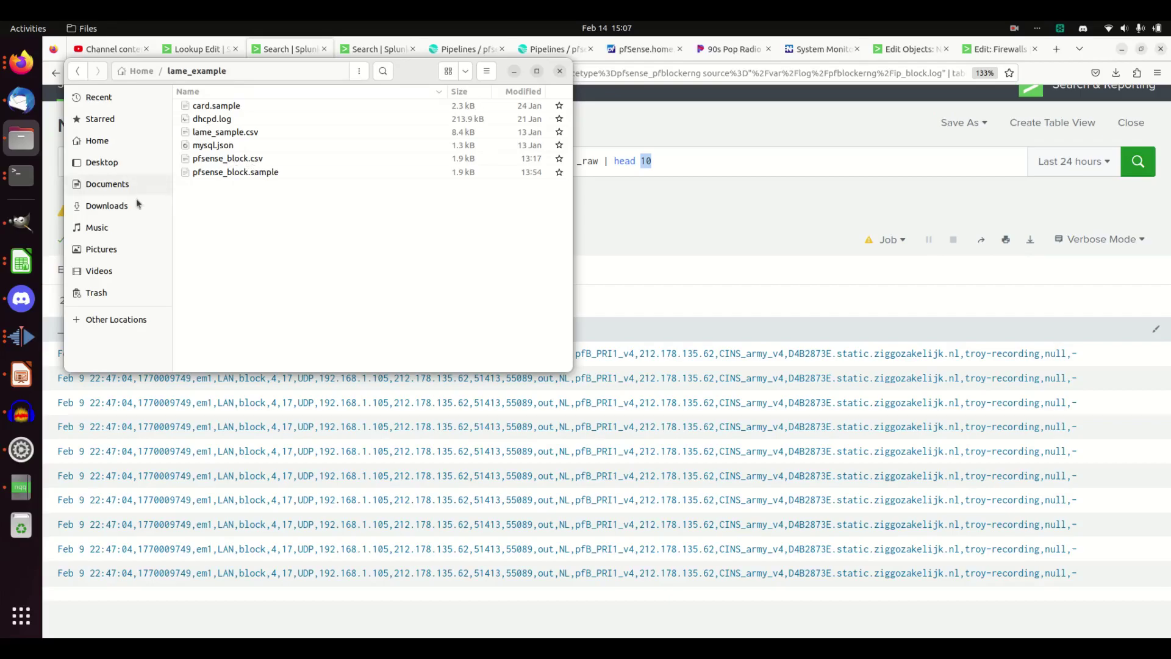
pyautogui.click(21, 486)
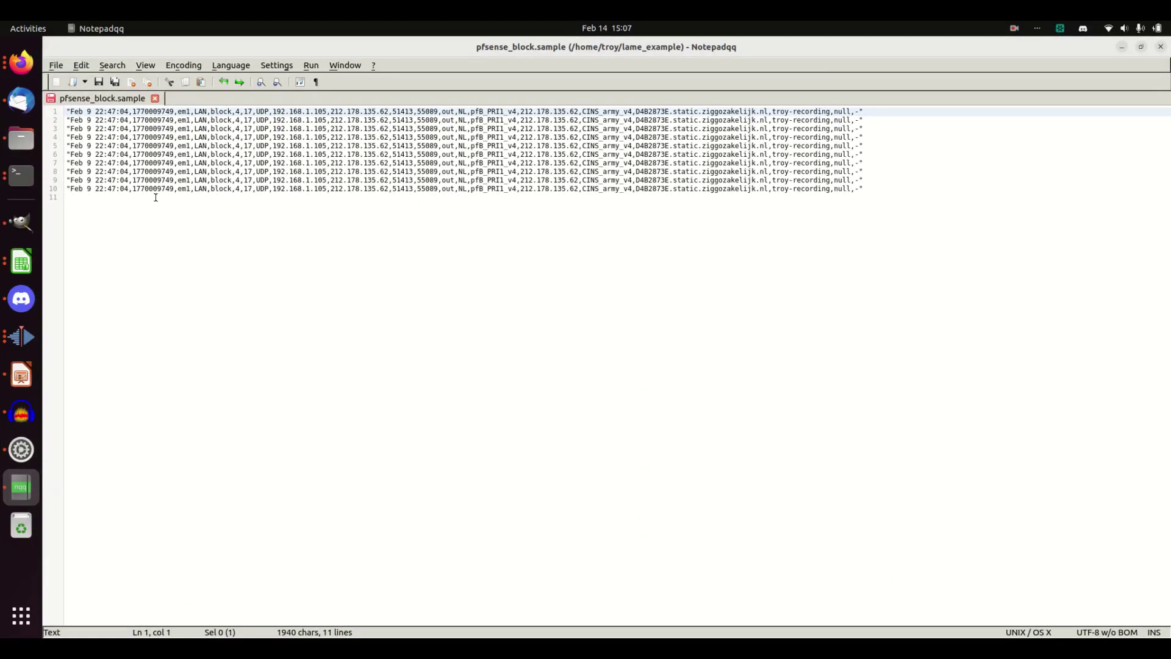
pyautogui.press('Return')
pyautogui.press('Up')
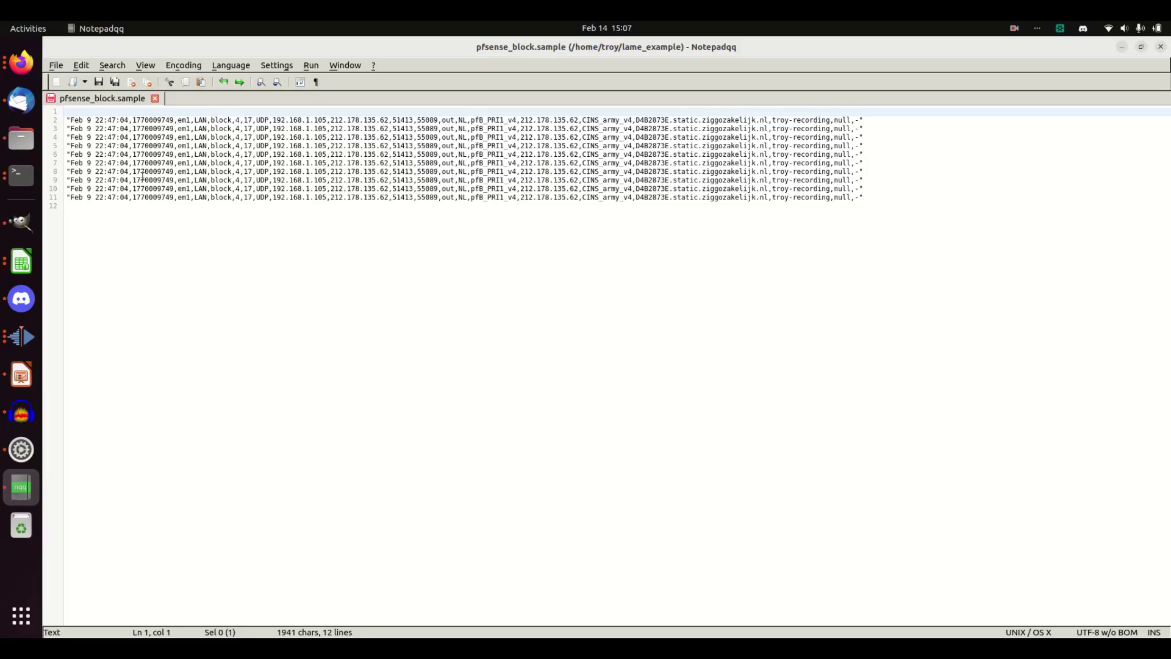
# - Delete the leading double quote from each of the ten log lines in pfsense_block.sample
pyautogui.press('Down')
pyautogui.press('Delete')
pyautogui.press('Down')
pyautogui.press('Delete')
pyautogui.press('Down')
pyautogui.press('Delete')
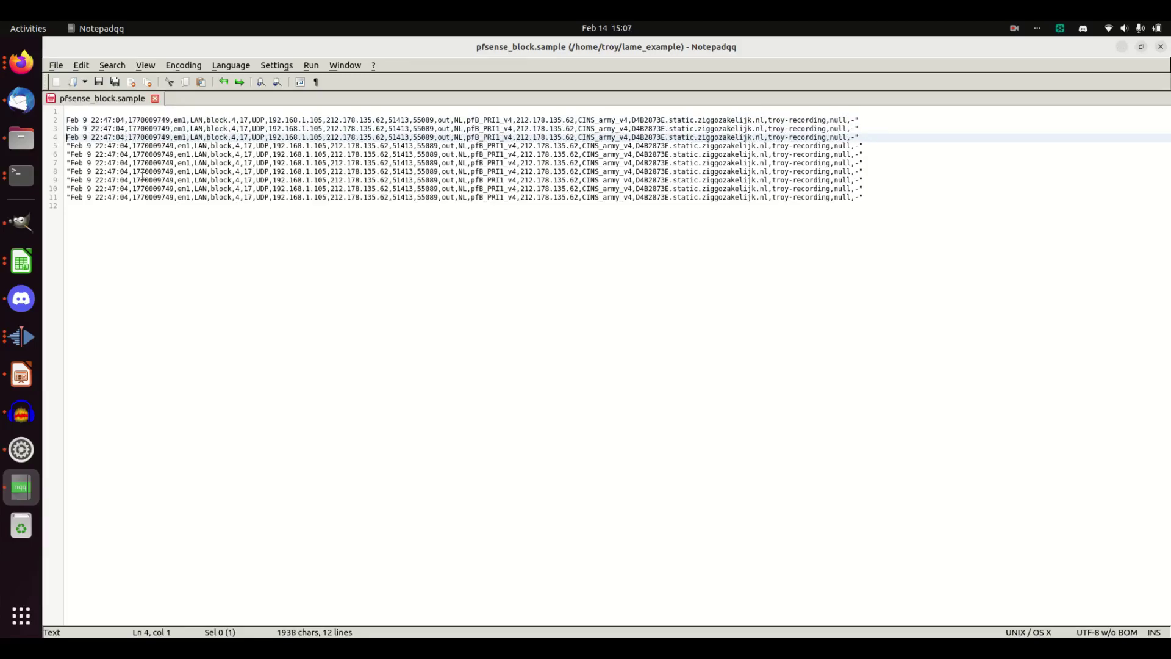
pyautogui.press('Down')
pyautogui.press('Delete')
pyautogui.press('Down')
pyautogui.press('Delete')
pyautogui.press('Down')
pyautogui.press('Delete')
pyautogui.press('Down')
pyautogui.press('Delete')
pyautogui.press('Down')
pyautogui.press('Delete')
pyautogui.press('Down')
pyautogui.press('Delete')
pyautogui.press('Down')
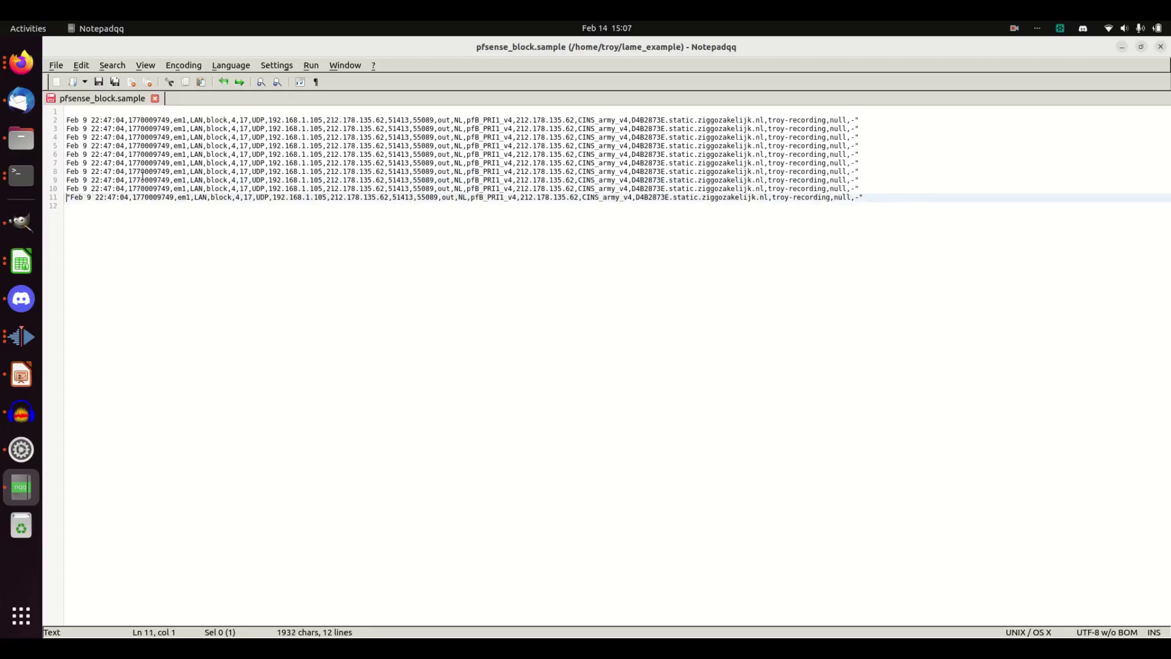
pyautogui.press('Delete')
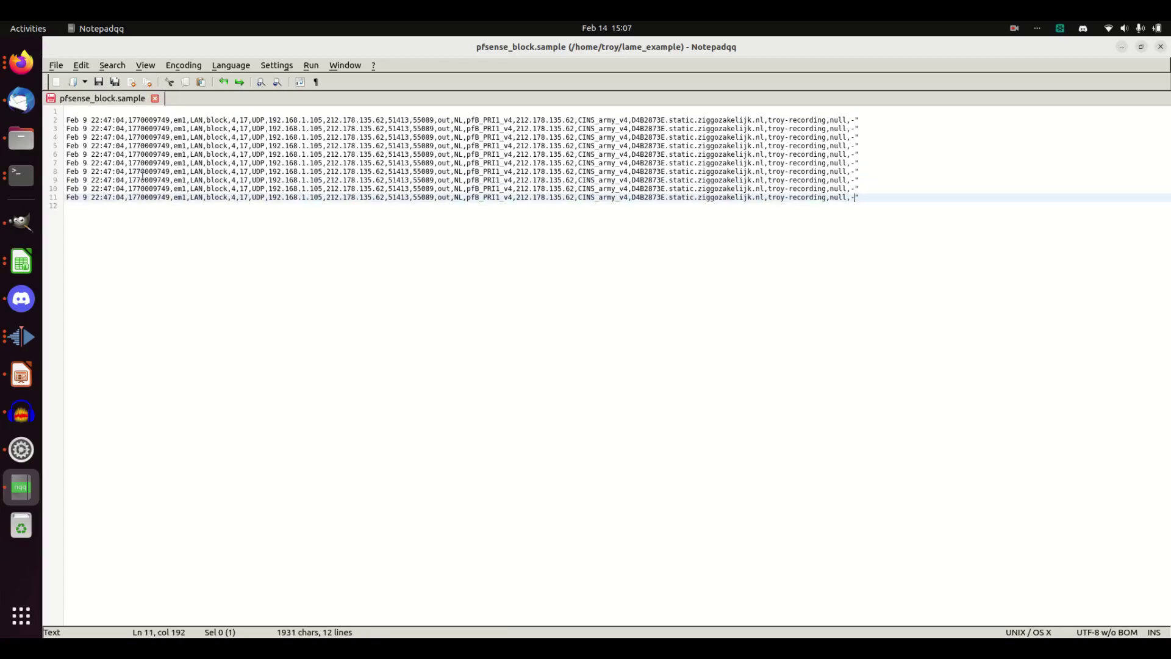
# - Delete the trailing double quote from each of the ten log lines and remove the blank first line
pyautogui.press('Delete')
pyautogui.press('Up')
pyautogui.press('Delete')
pyautogui.press('Up')
pyautogui.press('Delete')
pyautogui.press('Up')
pyautogui.press('Delete')
pyautogui.press('Up')
pyautogui.press('Delete')
pyautogui.press('Up')
pyautogui.press('Delete')
pyautogui.press('Up')
pyautogui.press('Delete')
pyautogui.press('Up')
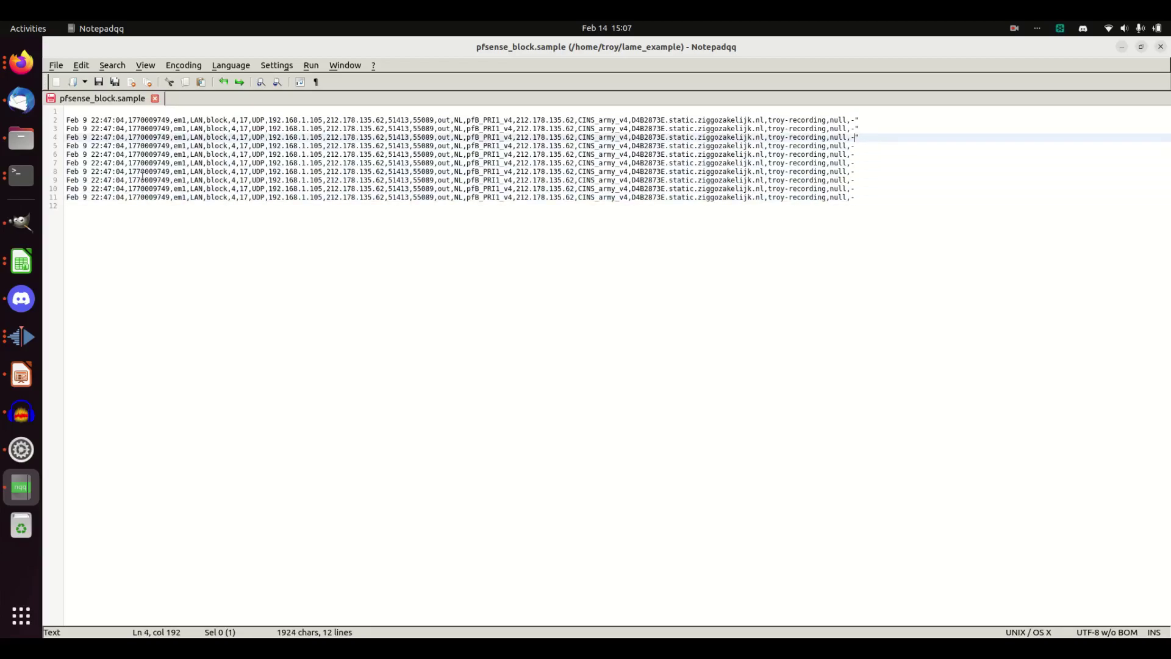
pyautogui.press('Delete')
pyautogui.press('Up')
pyautogui.press('Delete')
pyautogui.press('Up')
pyautogui.press('Delete')
pyautogui.press('Up')
pyautogui.press('Delete')
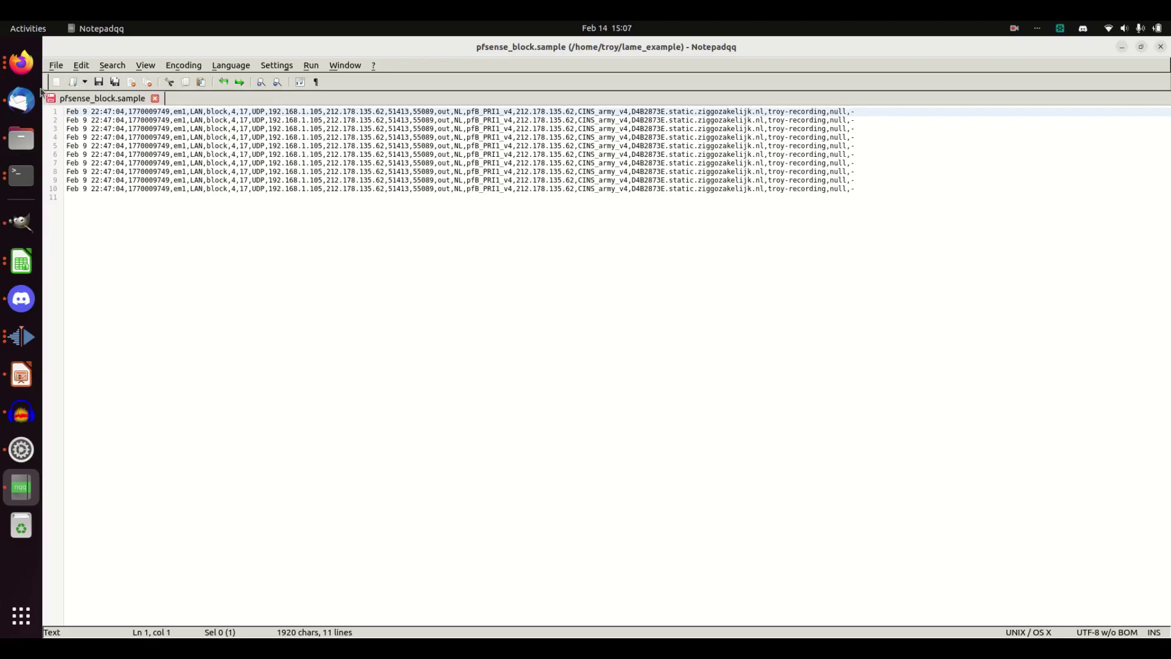
# - Switch to the pfsense_block pipeline in Cribl Stream in Firefox and show its sample data files
pyautogui.click(22, 62)
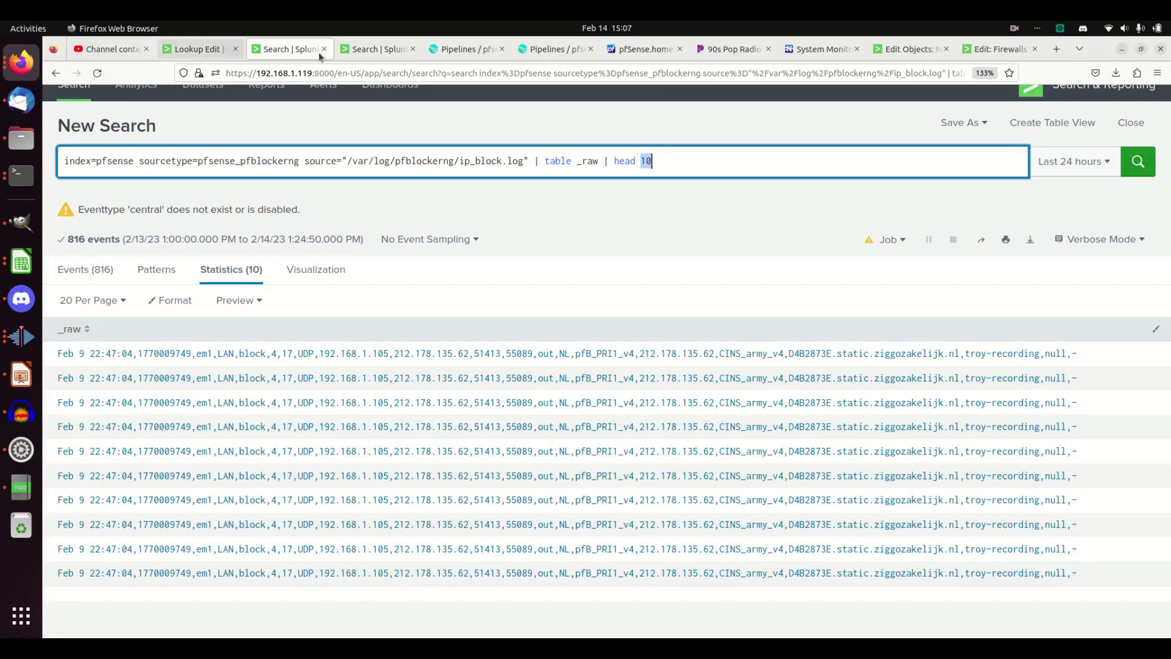
pyautogui.click(488, 49)
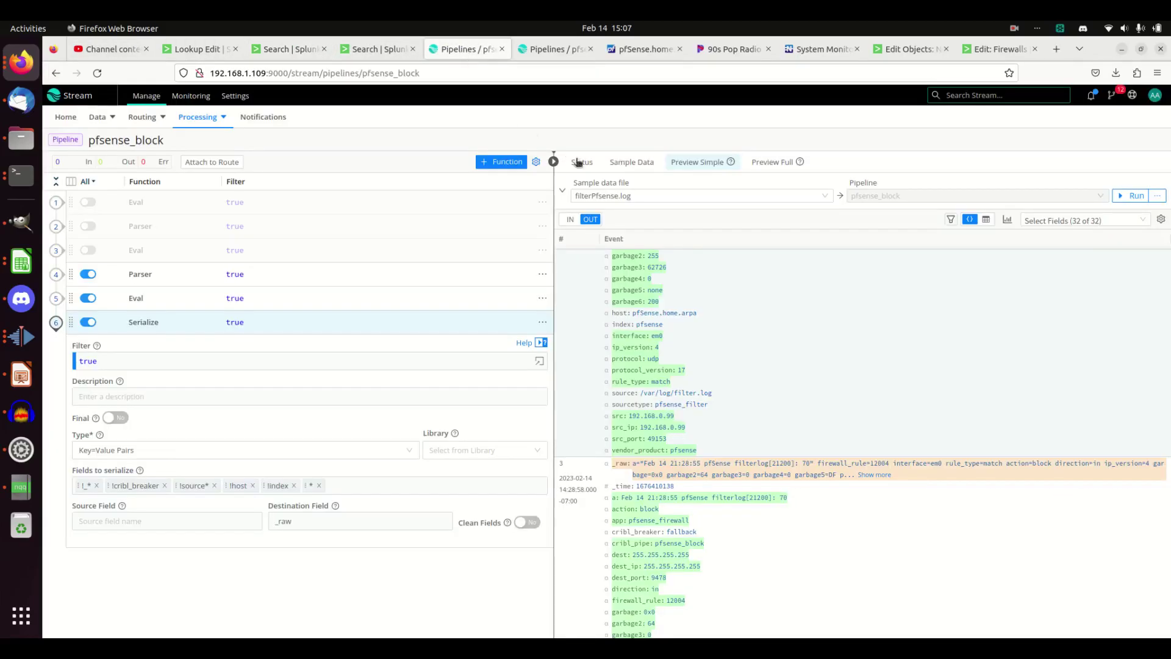
pyautogui.click(628, 164)
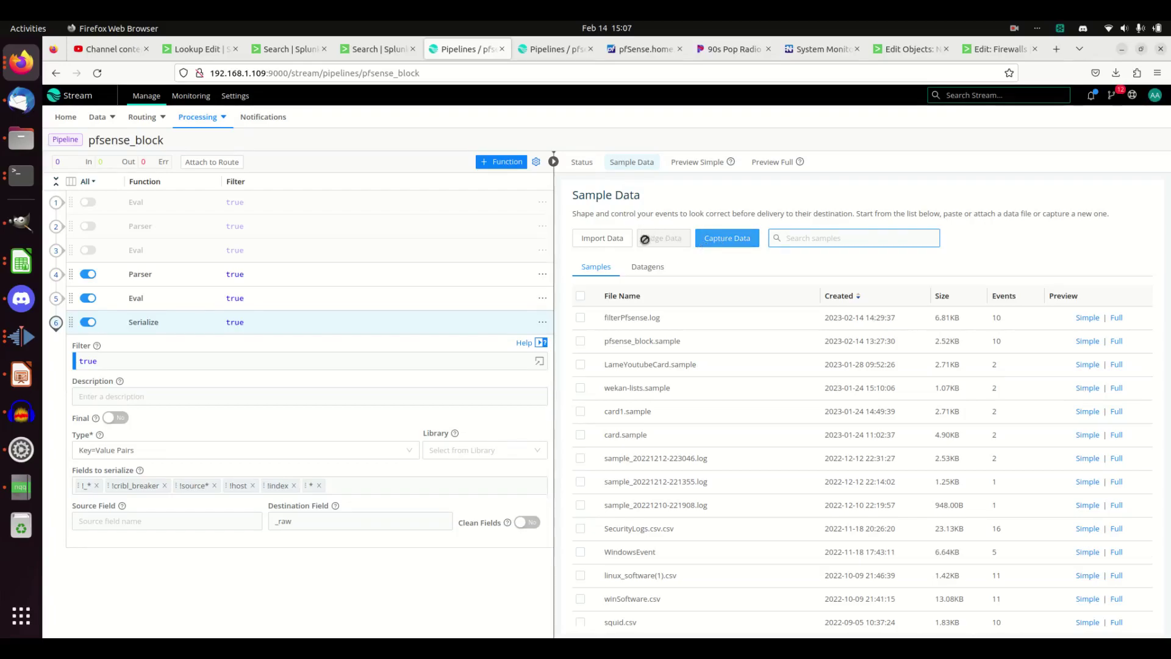
pyautogui.click(610, 239)
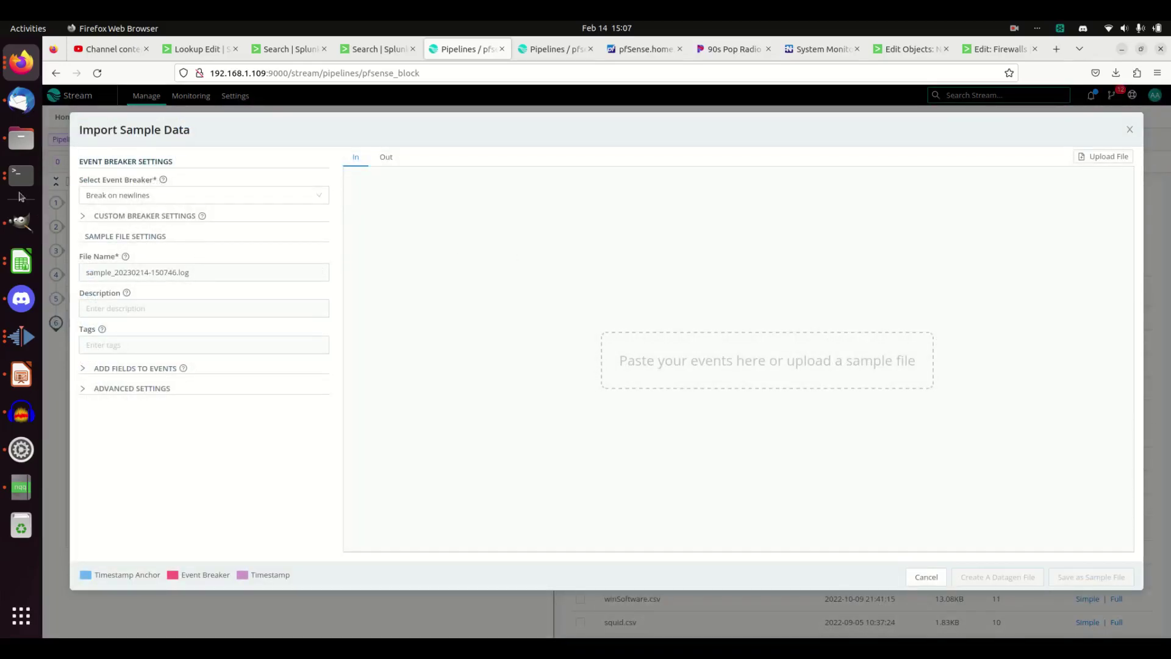
pyautogui.click(20, 138)
pyautogui.click(225, 177)
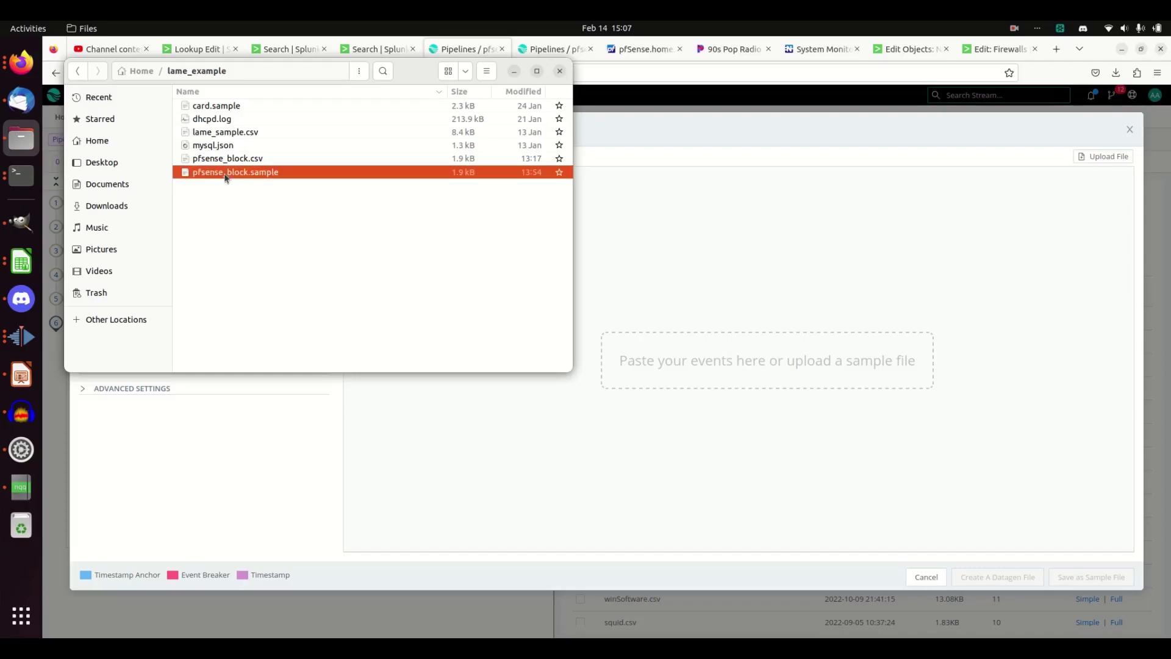
pyautogui.moveTo(225, 176); pyautogui.dragTo(817, 373)
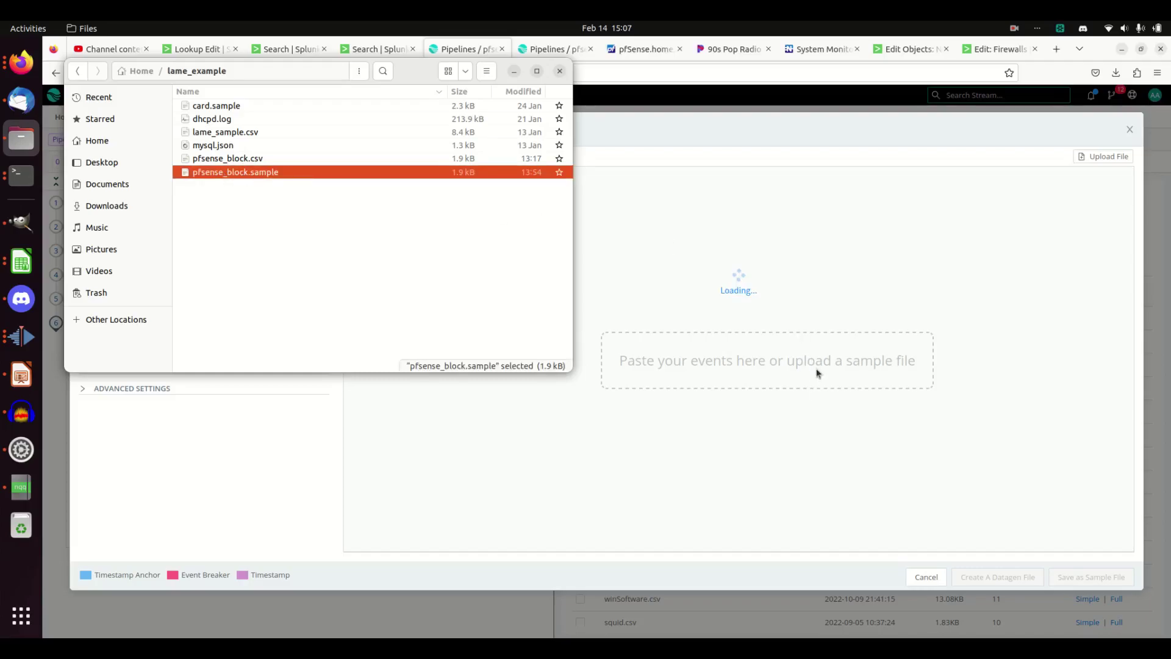
pyautogui.click(515, 72)
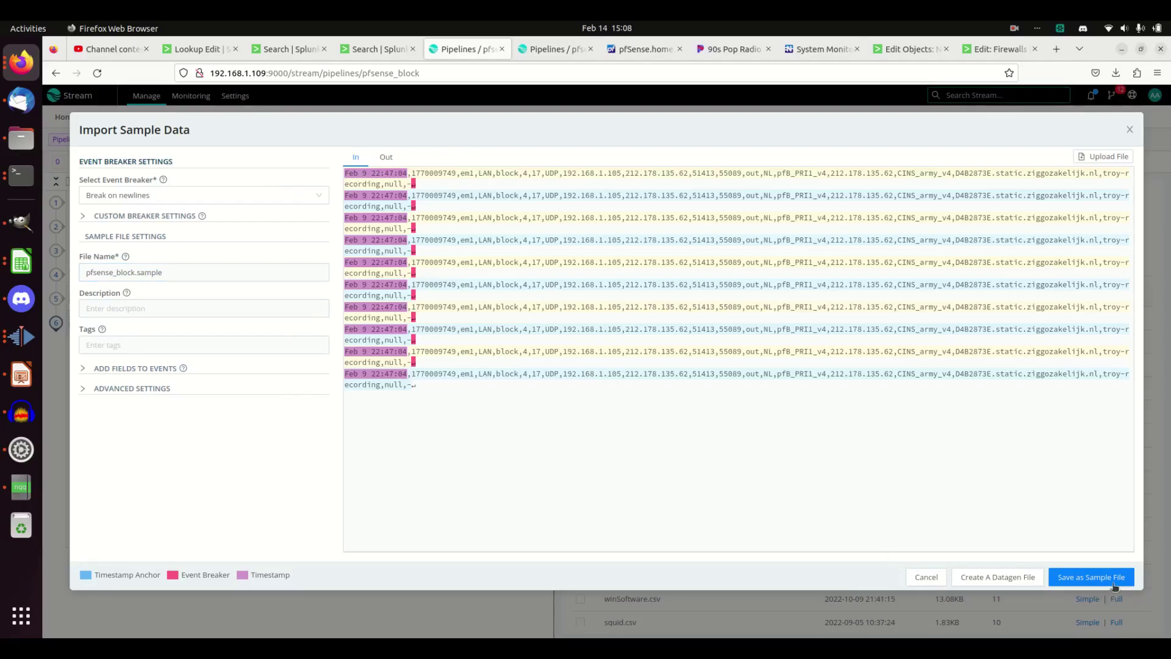
pyautogui.click(918, 574)
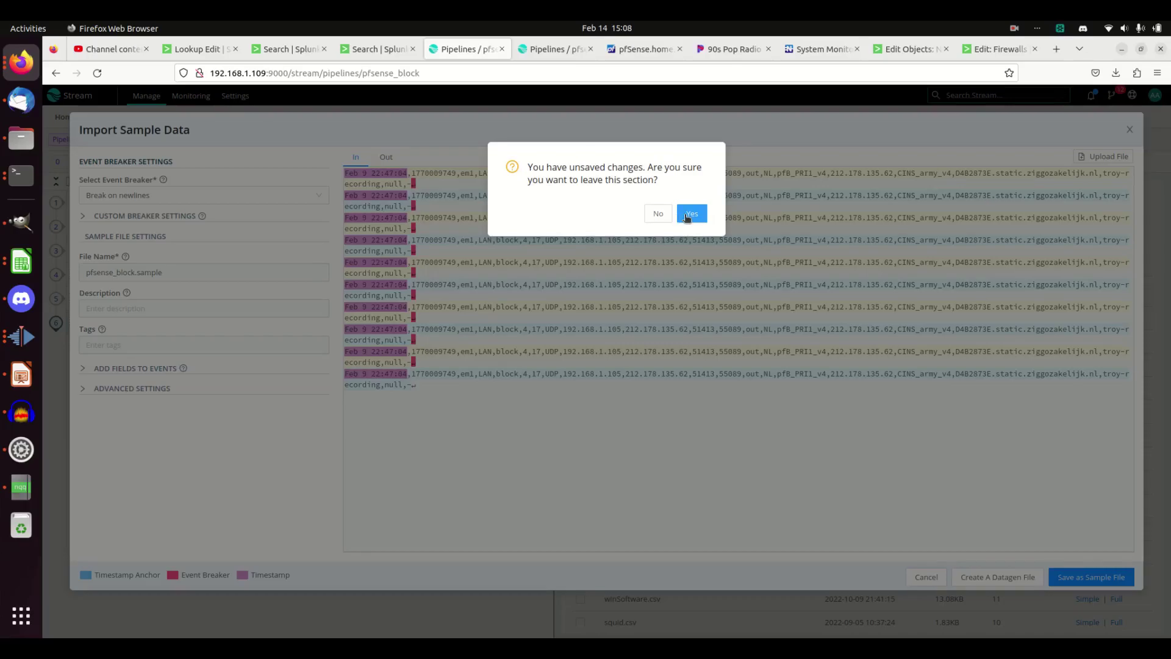
pyautogui.click(687, 217)
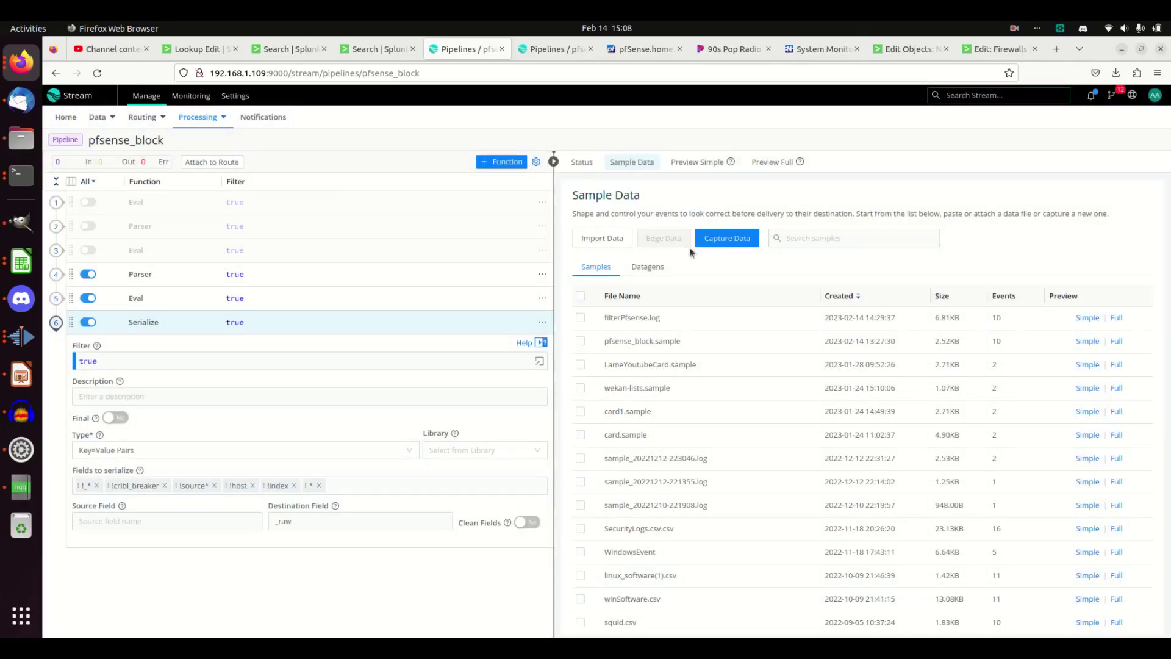
# - Preview the pfsense_block.sample file against the pipeline and examine the raw text of its first incoming event
pyautogui.click(648, 322)
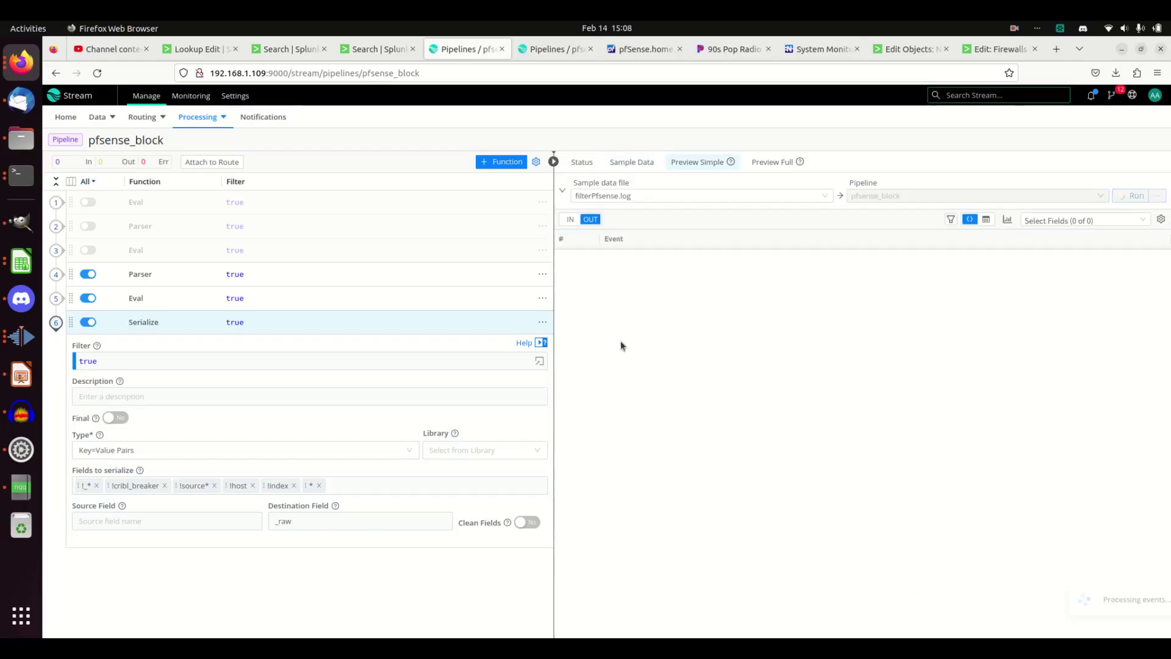
pyautogui.click(633, 162)
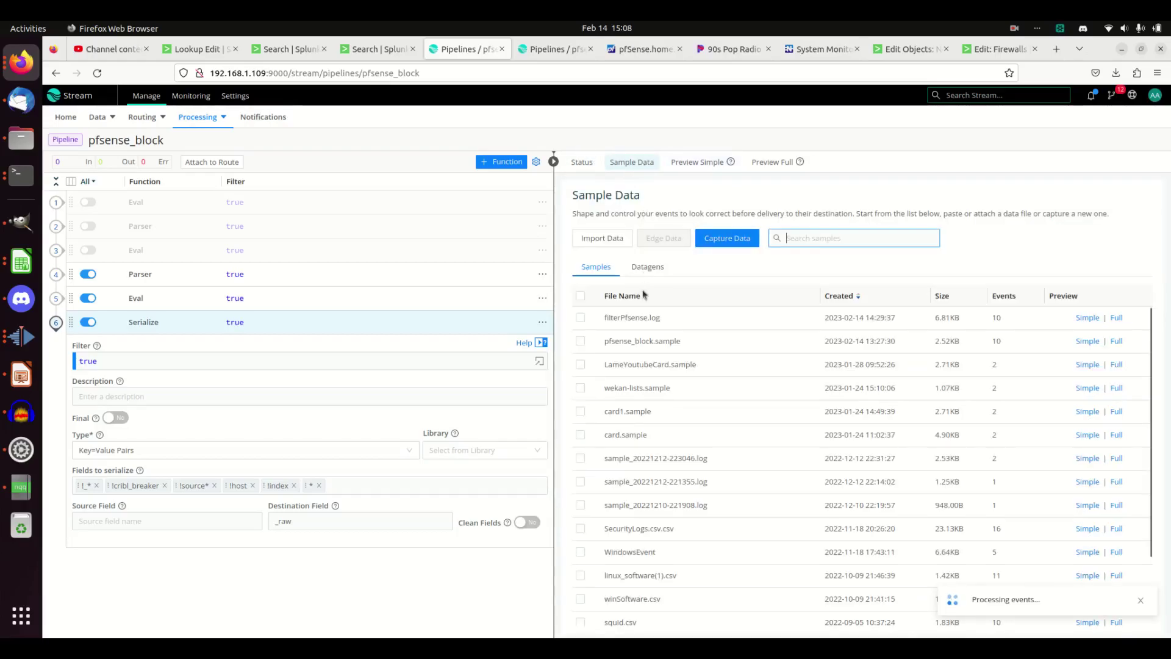
pyautogui.click(647, 341)
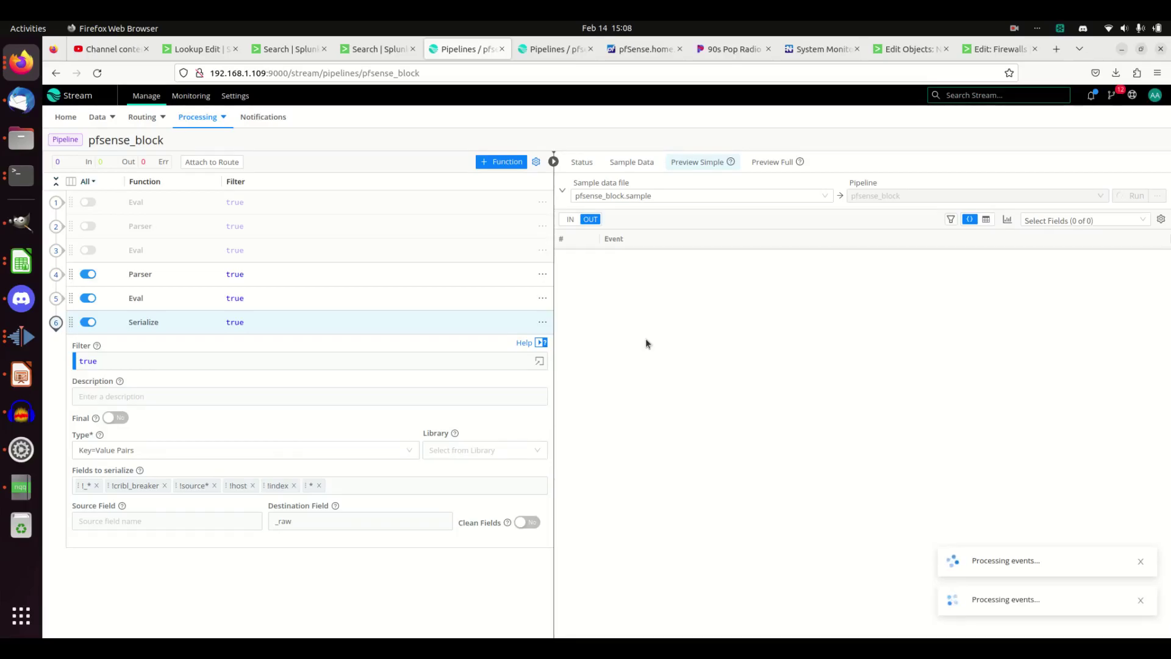
pyautogui.click(571, 219)
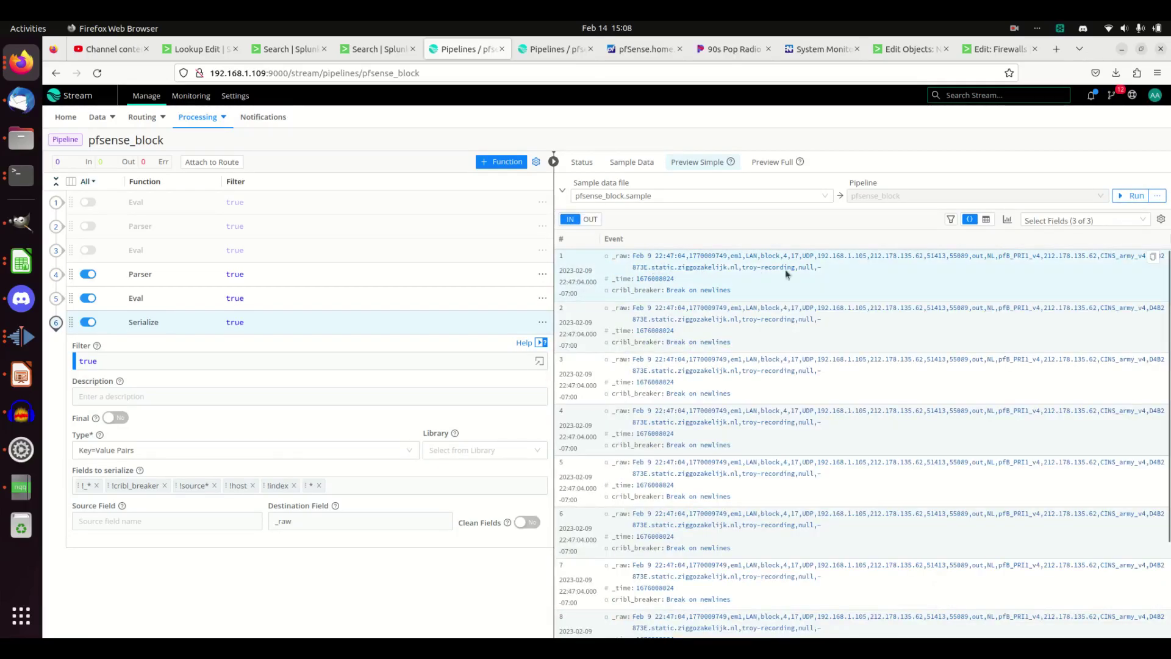
pyautogui.moveTo(821, 268); pyautogui.dragTo(632, 256)
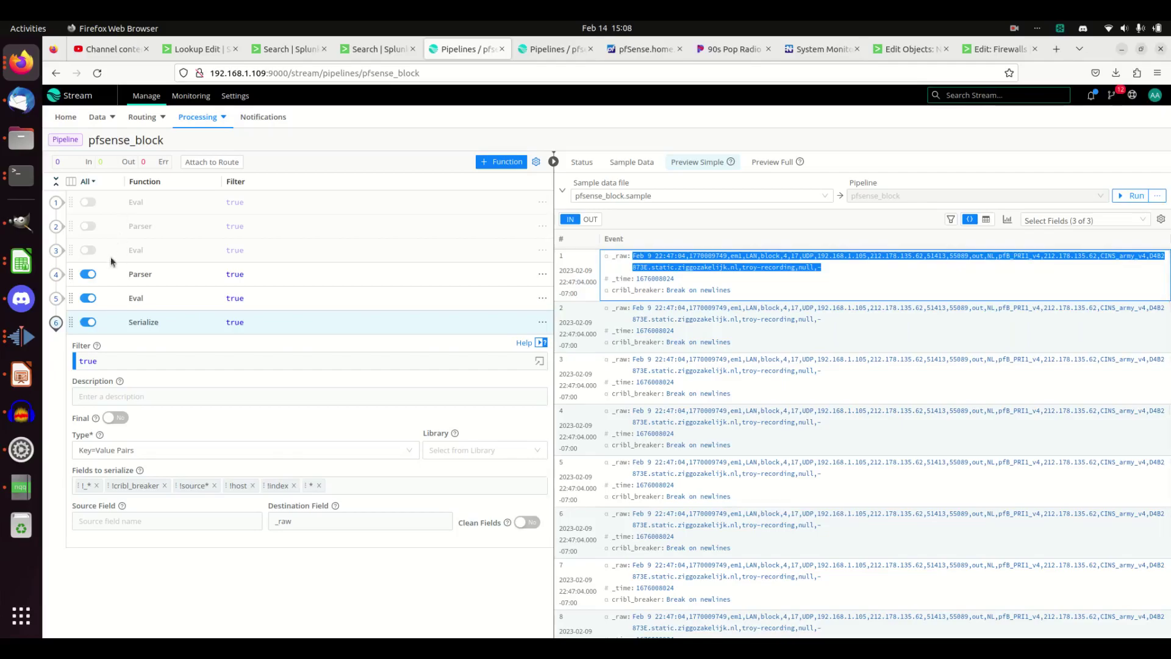
# - Disable the remaining active Parser, Eval and Serialize functions, save the pipeline and collapse the Serialize settings
pyautogui.click(88, 273)
pyautogui.click(88, 298)
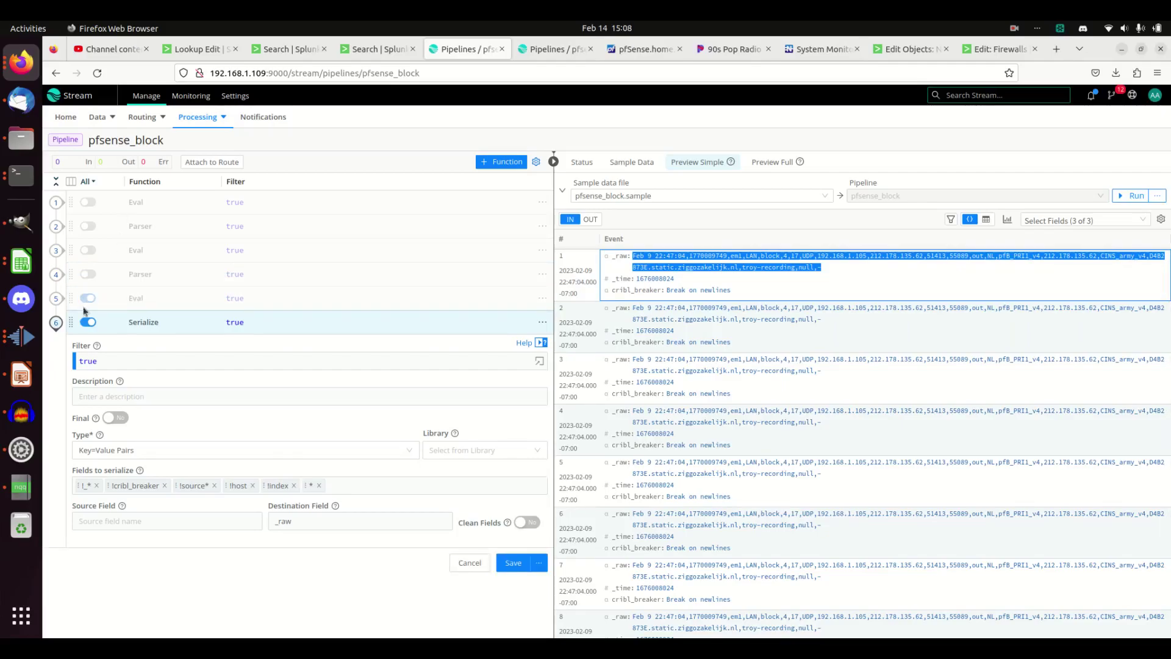
pyautogui.click(88, 322)
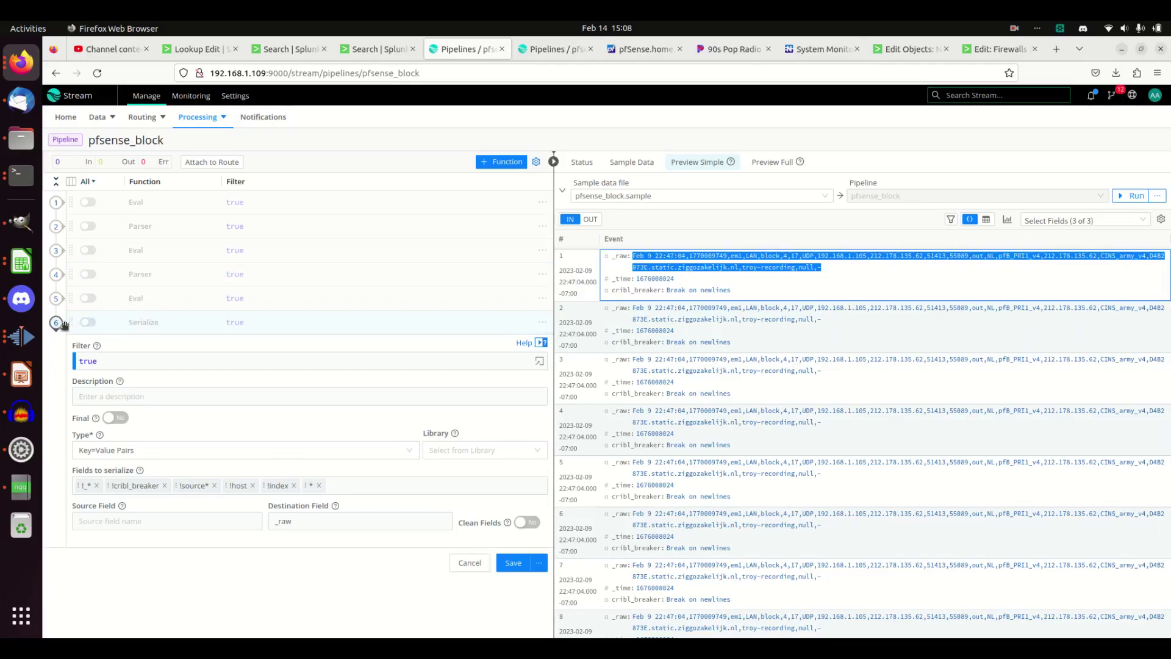
pyautogui.click(87, 202)
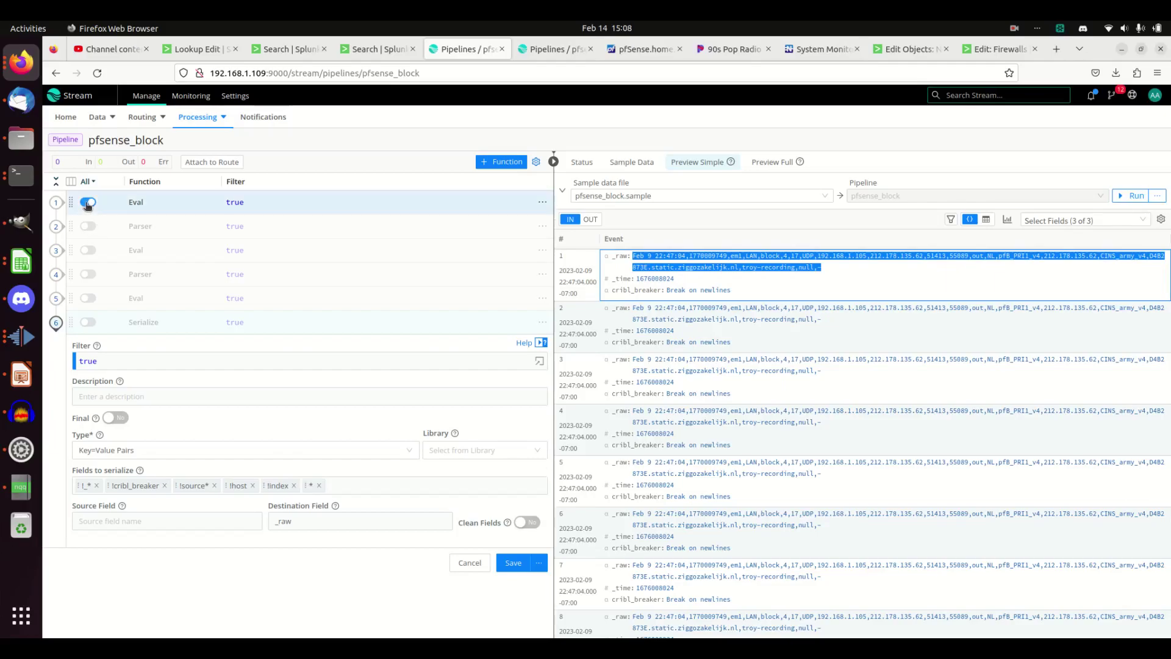
pyautogui.click(86, 203)
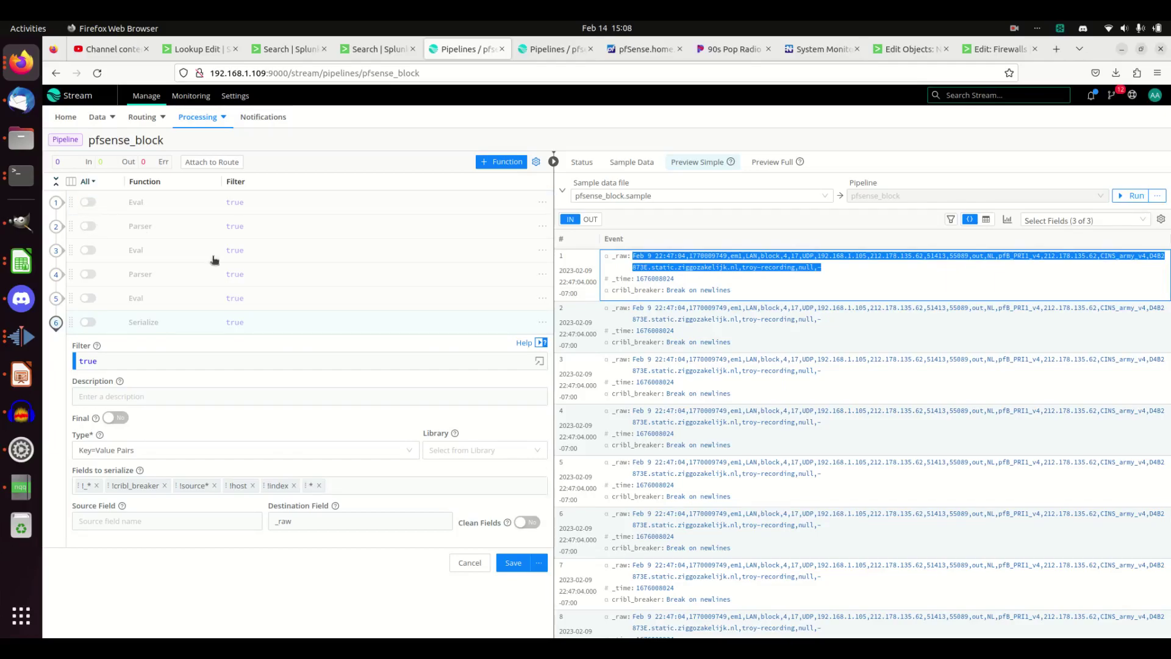
pyautogui.click(506, 563)
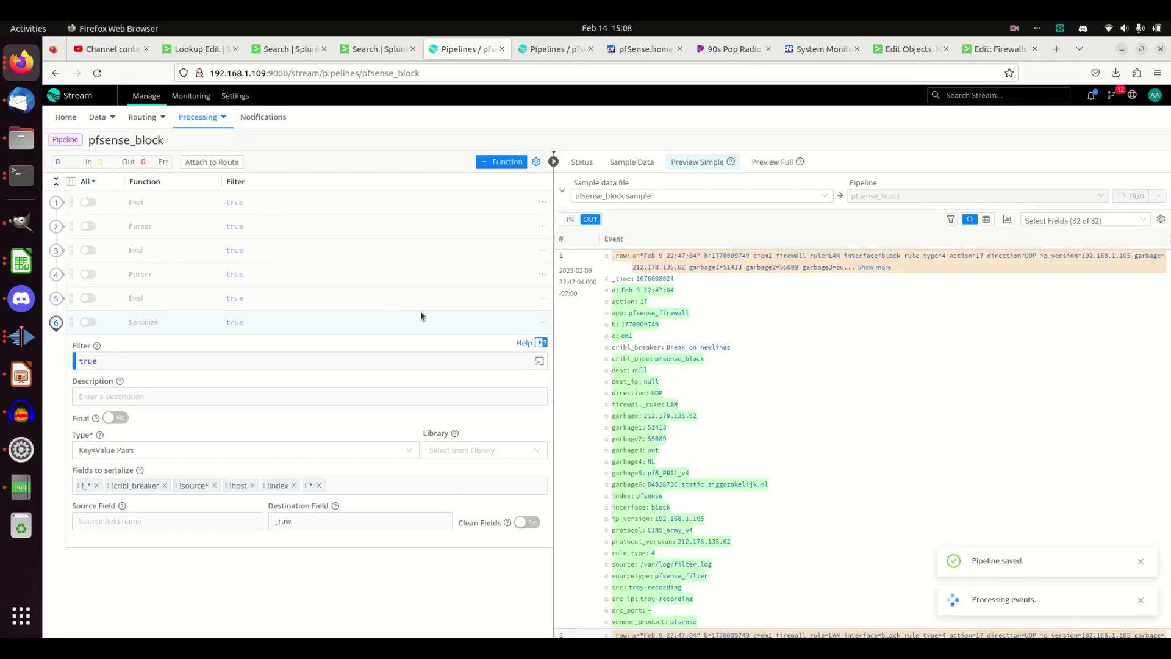
pyautogui.click(55, 325)
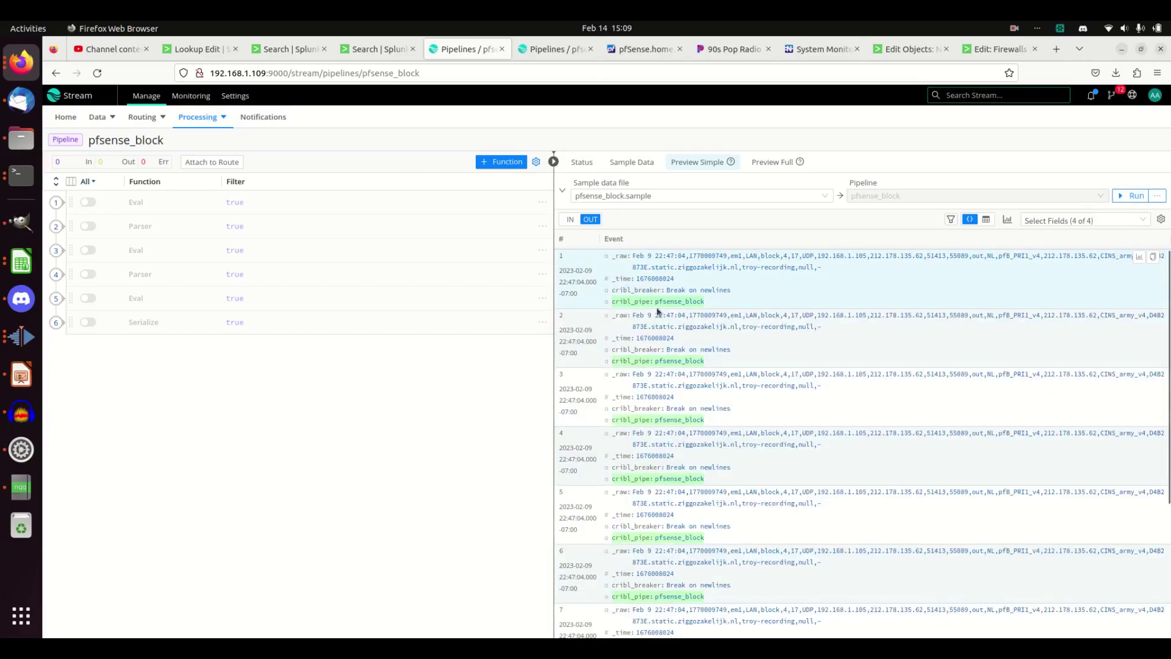
# - Compare the incoming sample events with the outgoing events, looking for the field the pipeline adds
pyautogui.click(570, 219)
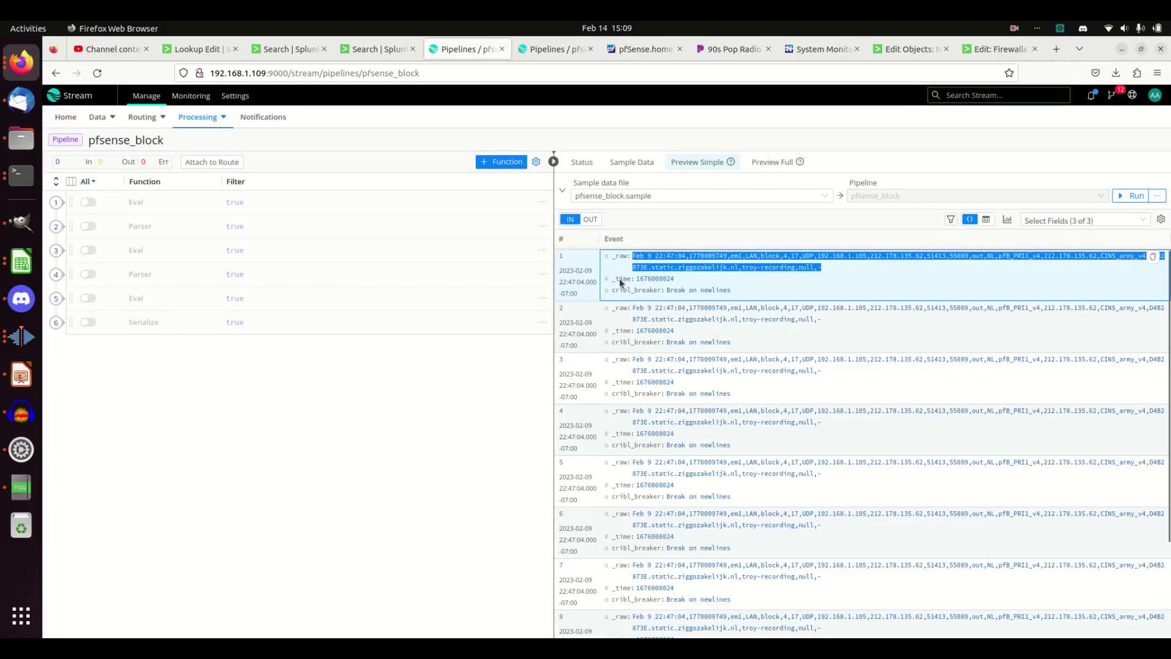
pyautogui.click(589, 219)
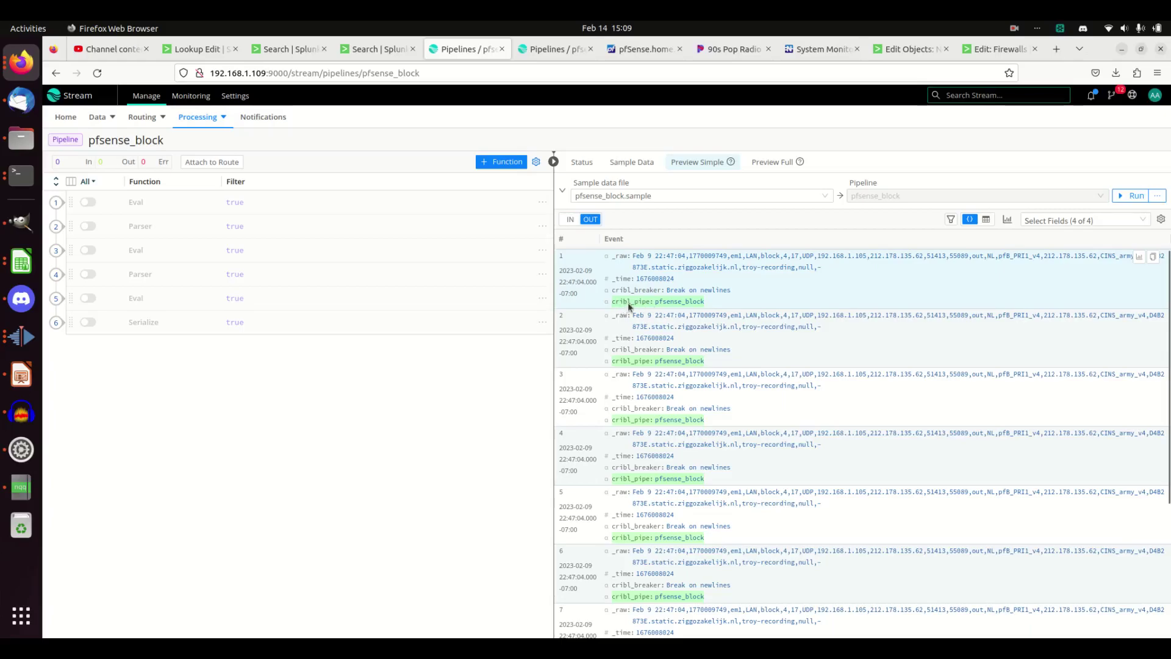
pyautogui.moveTo(195, 127)
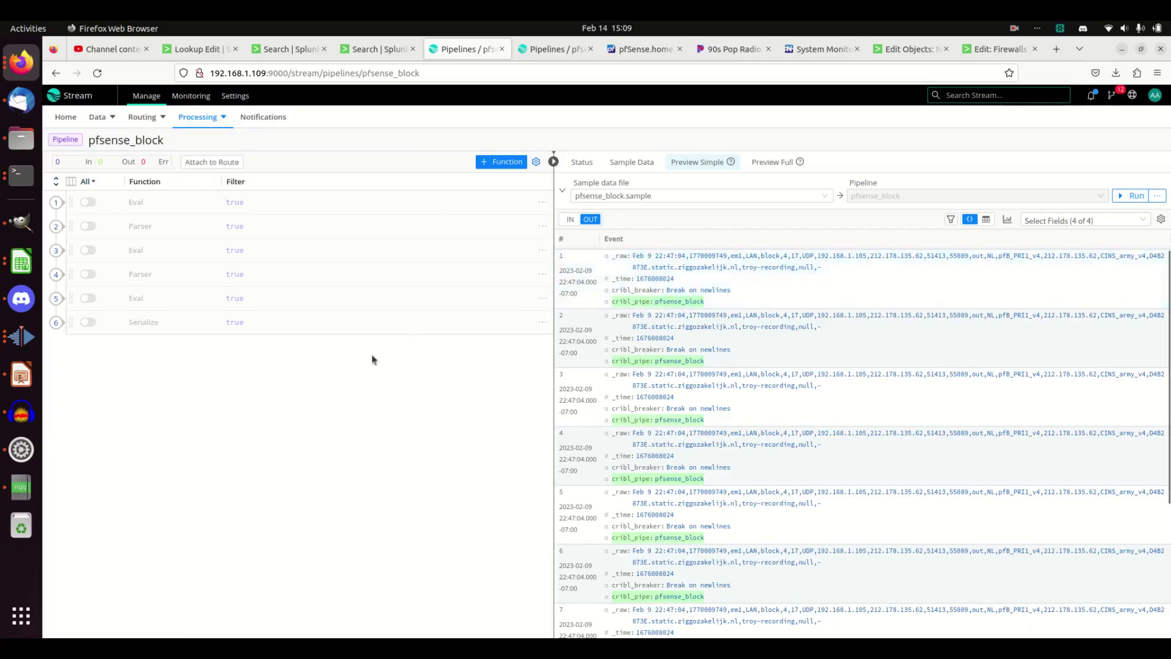
# - Expand the first Eval function, try adding a blank evaluate field and remove it again
pyautogui.click(55, 203)
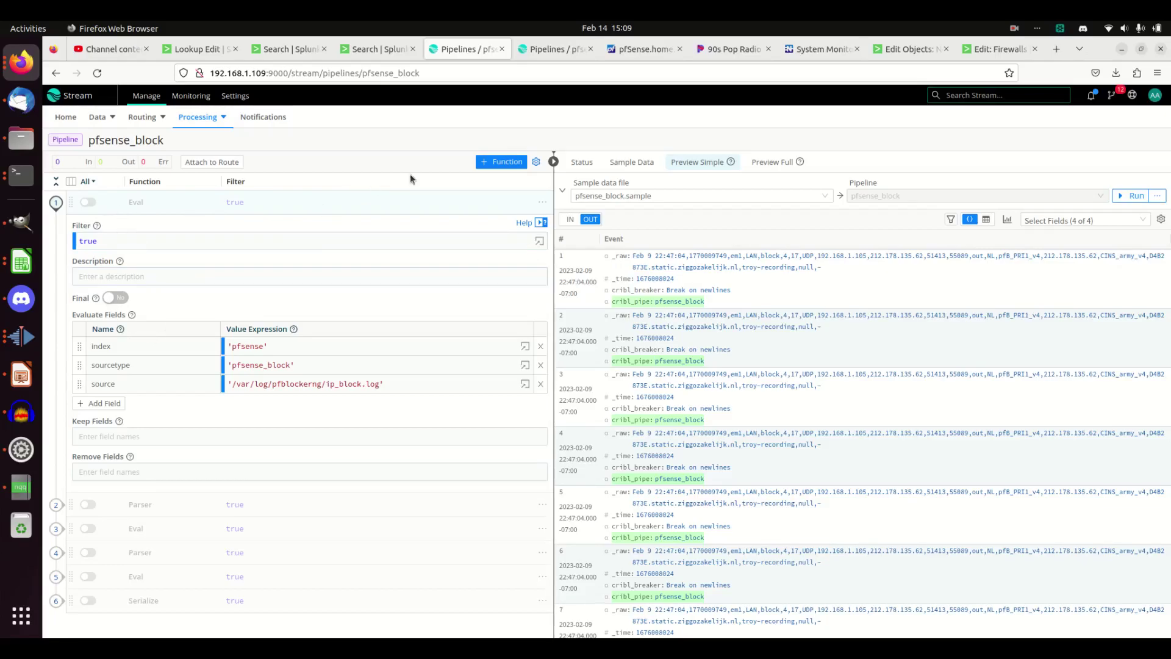
pyautogui.click(498, 163)
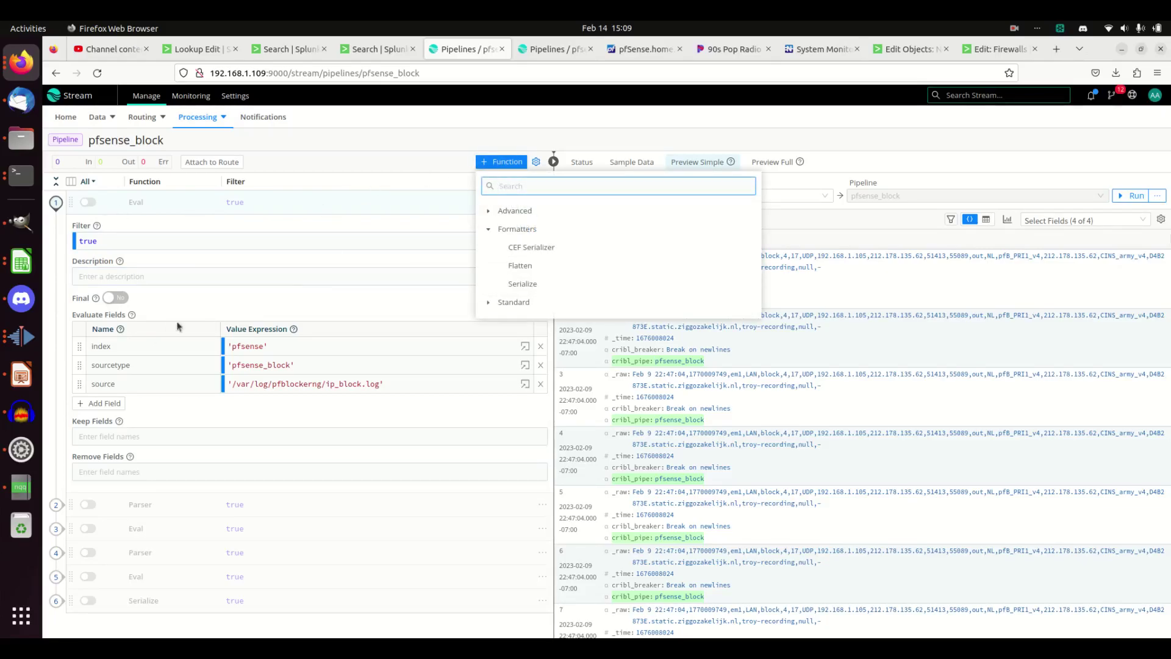
pyautogui.click(102, 404)
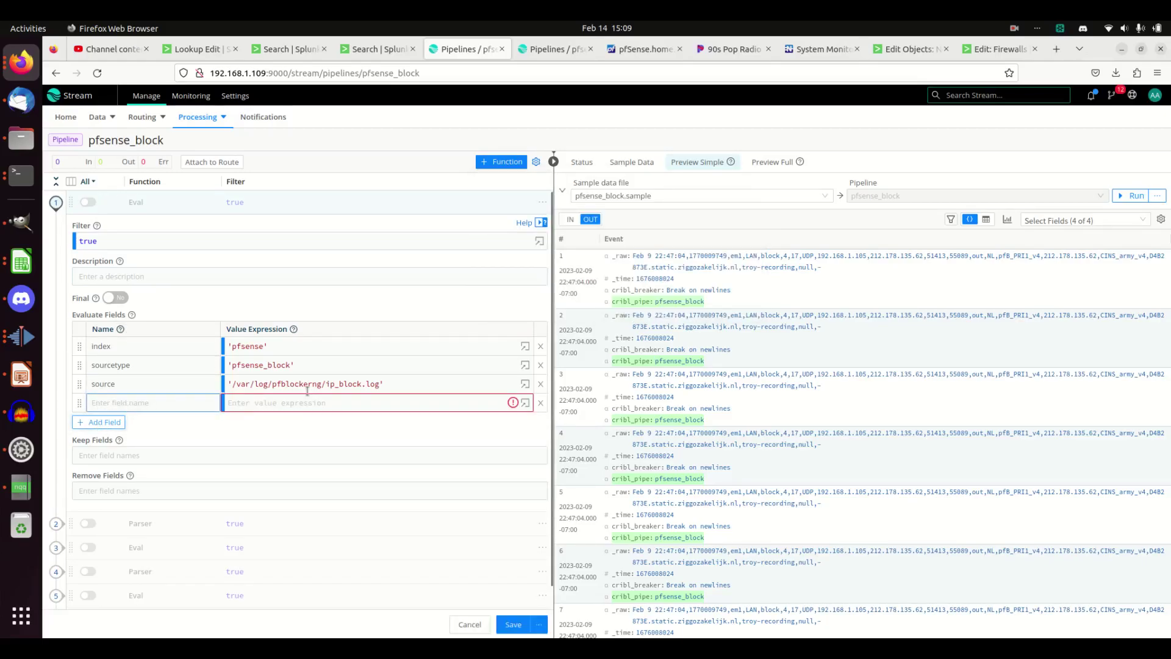
pyautogui.click(541, 403)
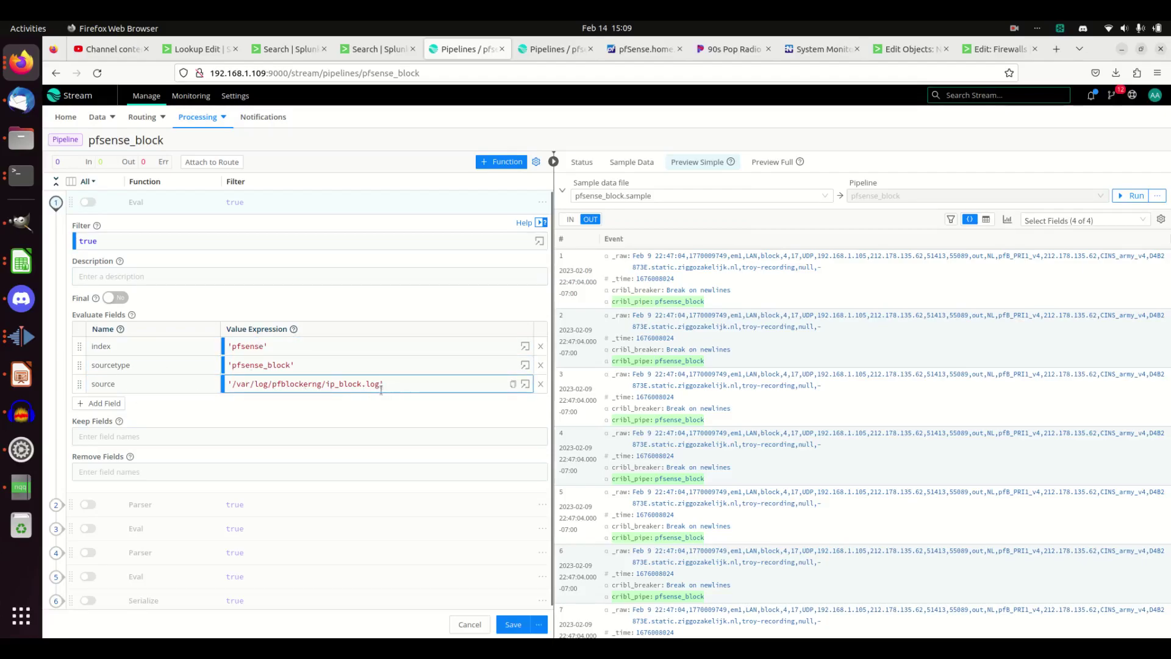
pyautogui.click(513, 625)
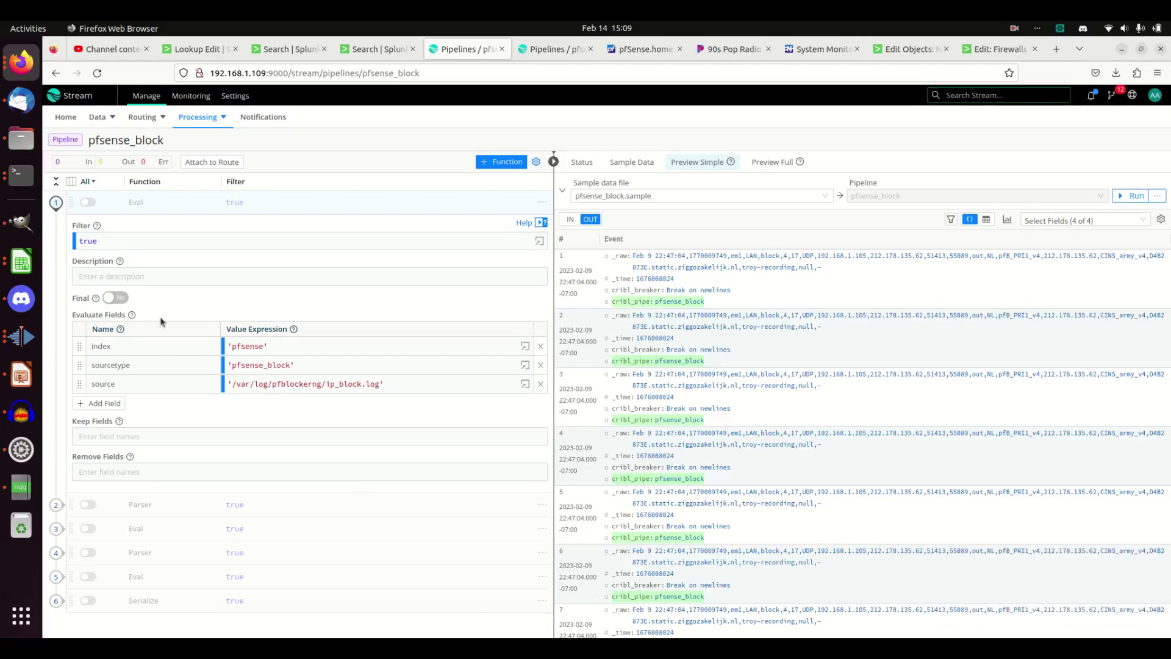
# - Enable the first Eval function, which assigns index, sourcetype and source, and save the pipeline
pyautogui.click(88, 203)
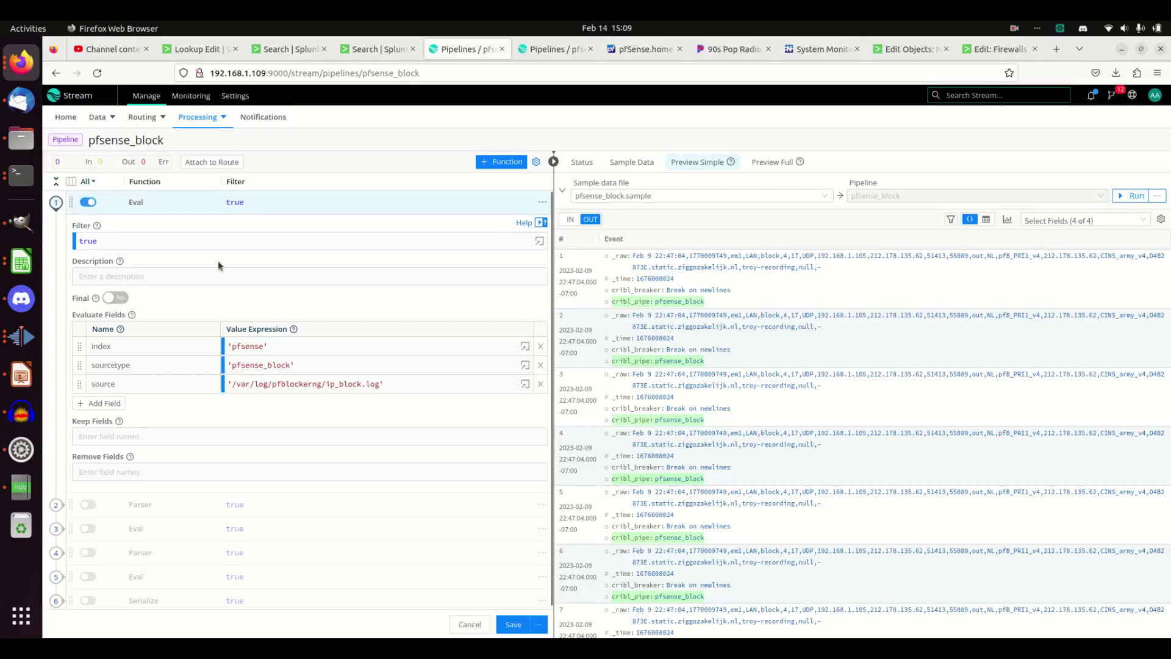
pyautogui.click(510, 623)
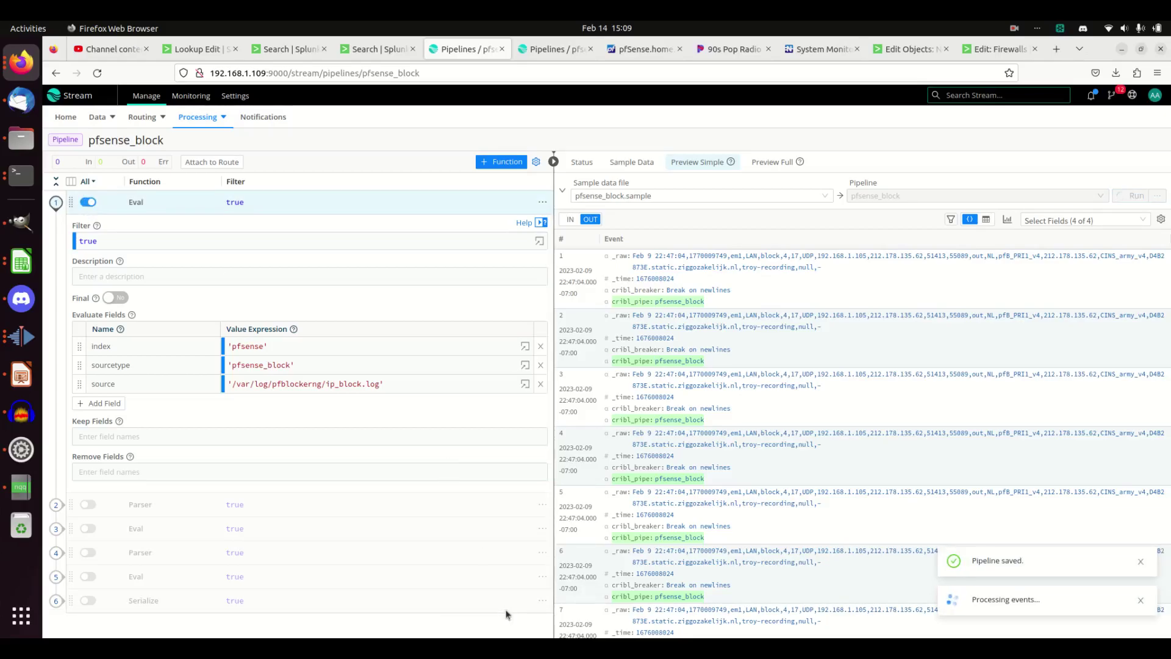
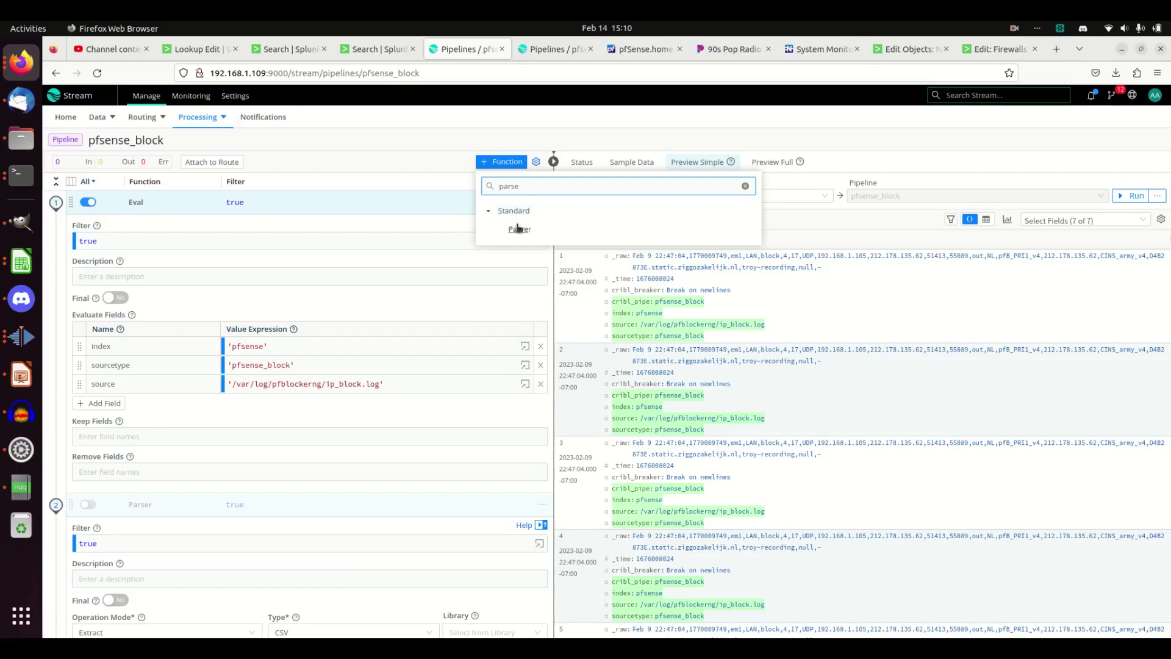
# - Add a Parser function with the list of fields a, b, c, d, e, g and save the pipeline
pyautogui.click(519, 229)
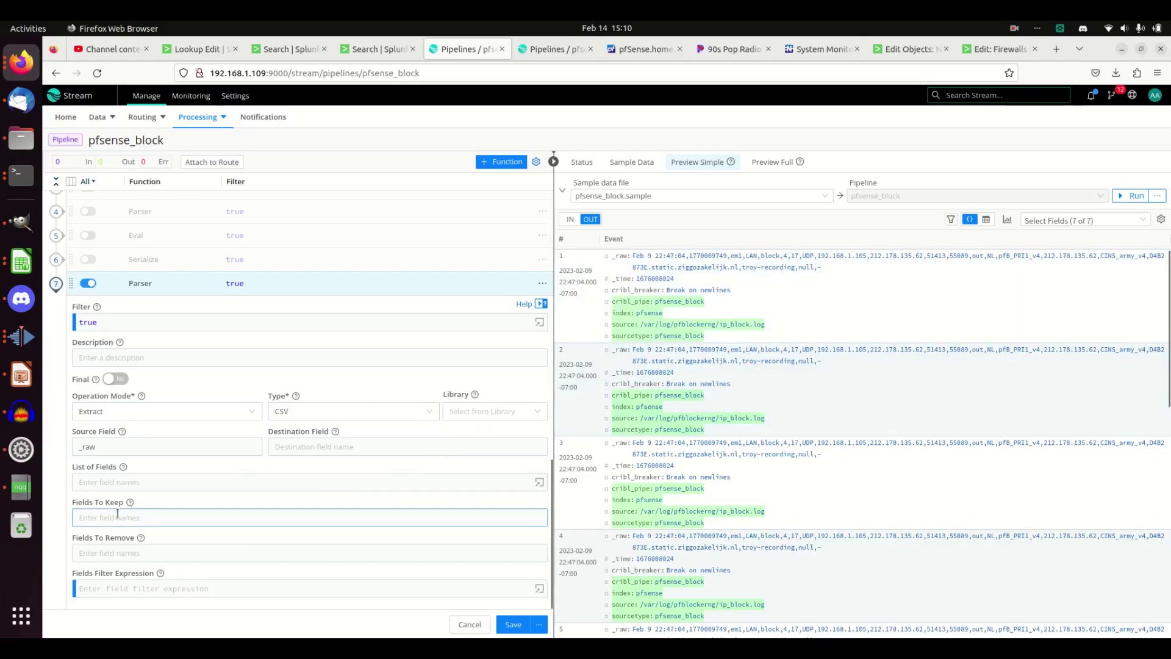
pyautogui.click(120, 489)
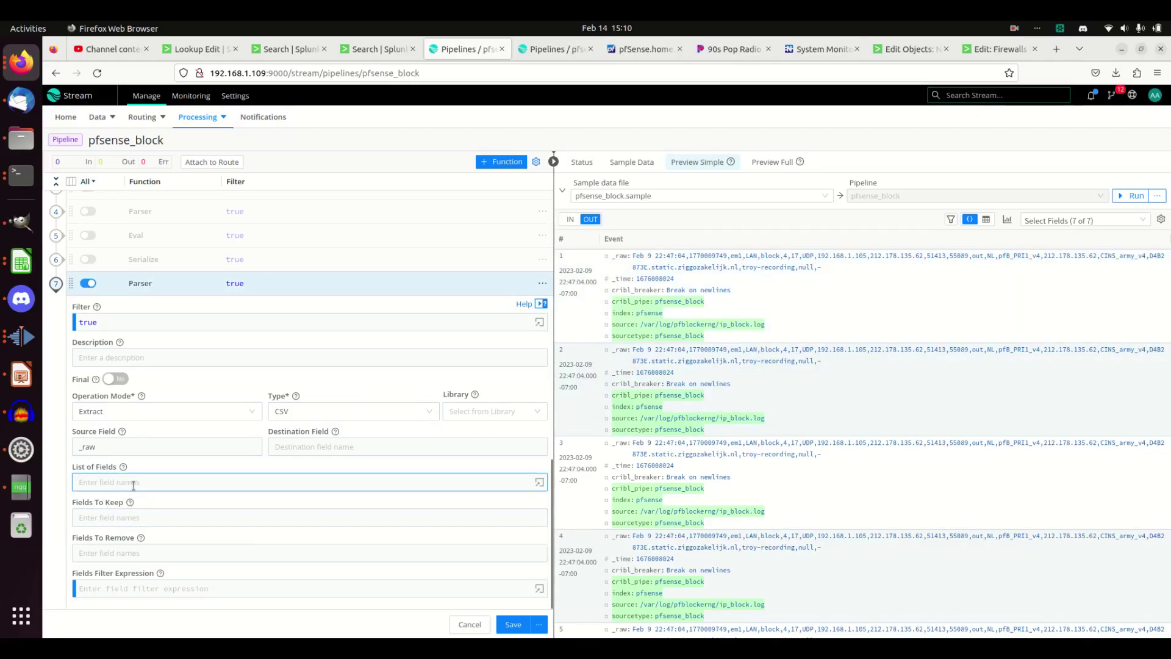
pyautogui.write('a,b,c,d')
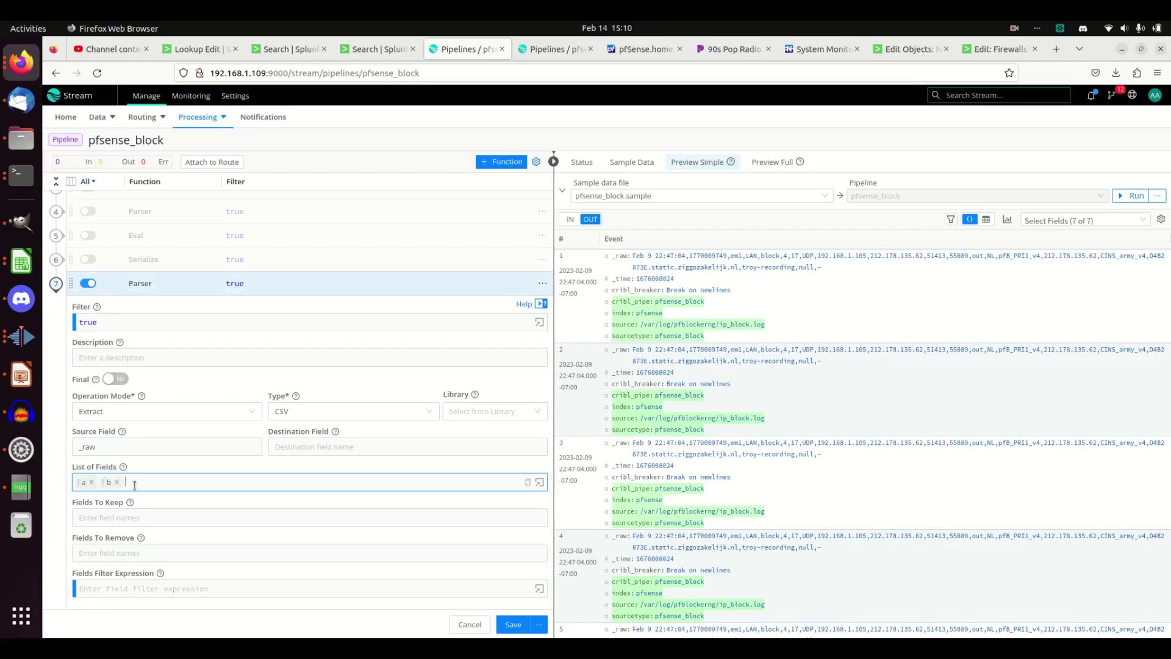
pyautogui.write(',')
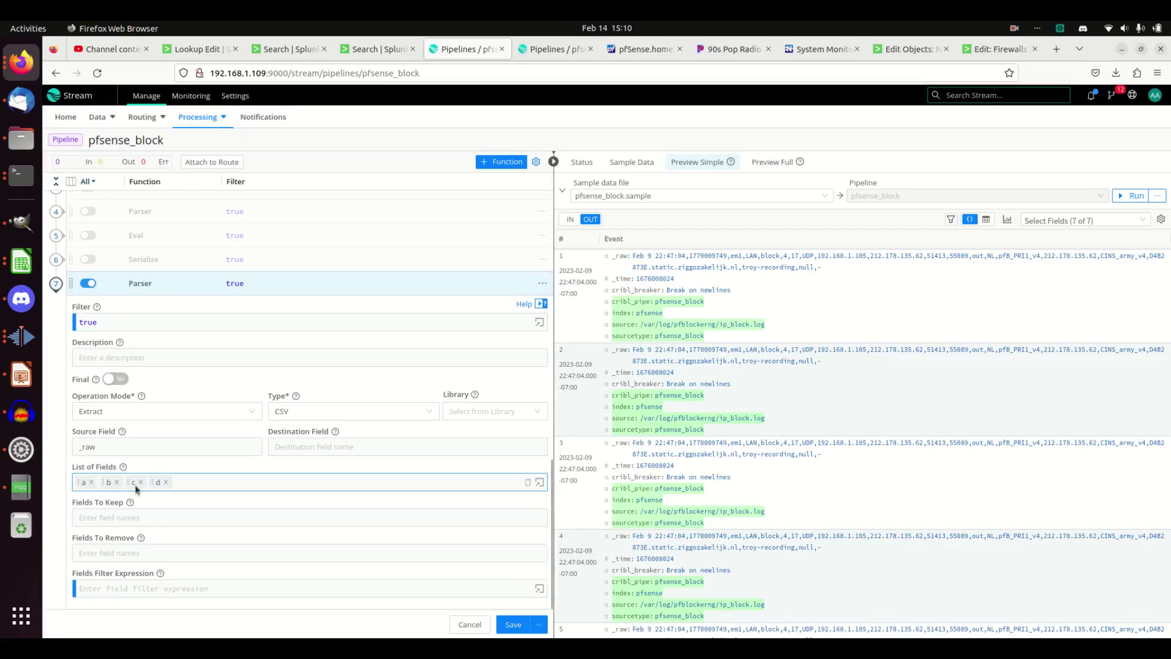
pyautogui.write('e,g,')
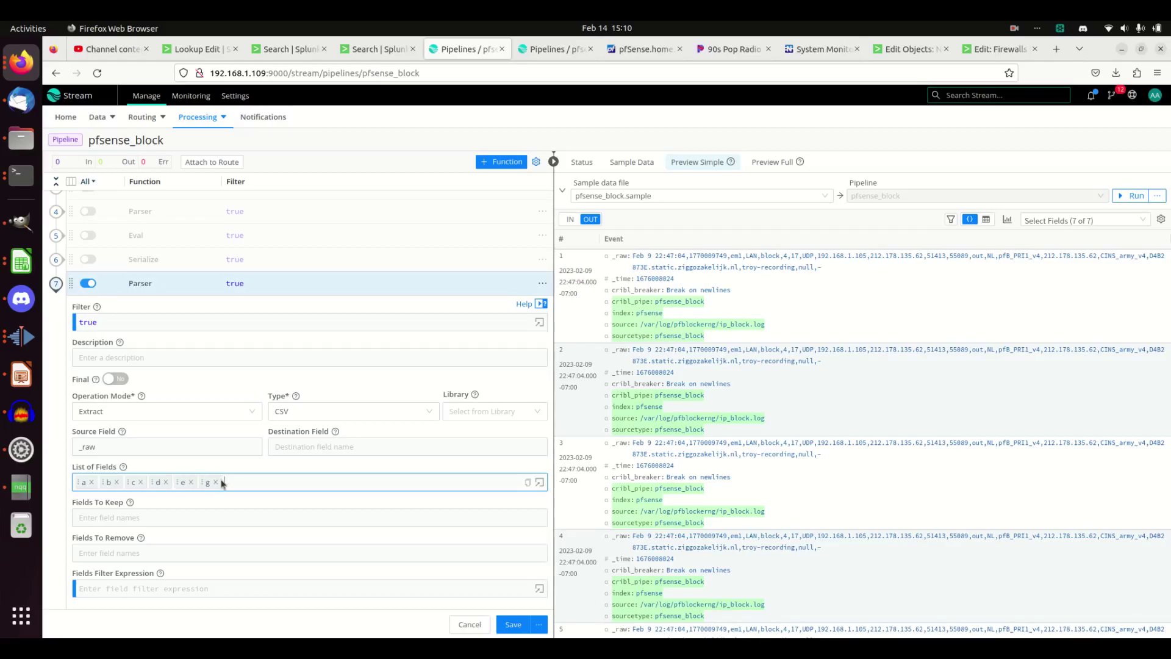
pyautogui.click(517, 622)
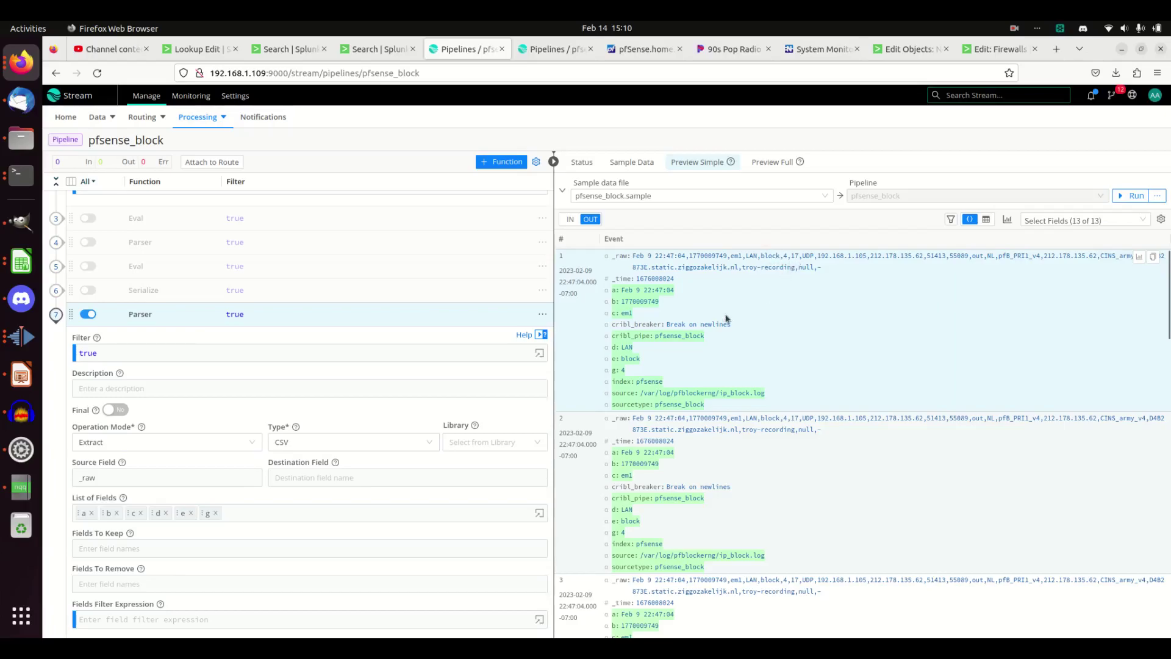
pyautogui.click(145, 547)
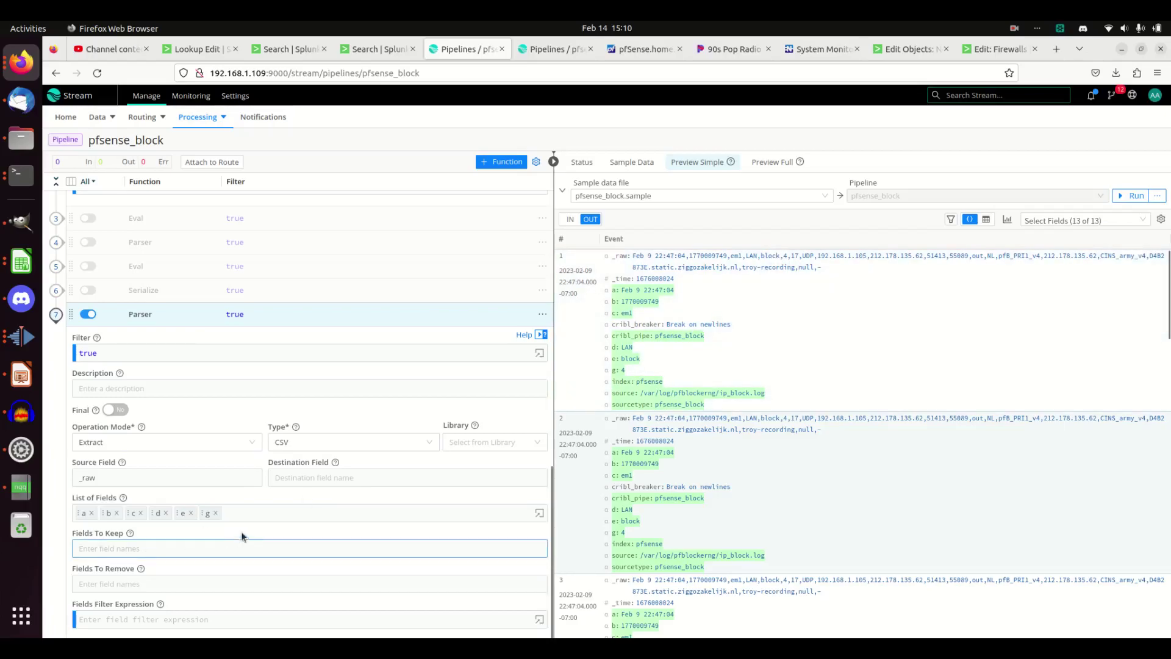
# - Clear every field name from the new Parser function's list of fields
pyautogui.click(250, 513)
pyautogui.press('BackSpace')
pyautogui.press('BackSpace')
pyautogui.press('BackSpace')
pyautogui.press('BackSpace')
pyautogui.press('BackSpace')
pyautogui.press('BackSpace')
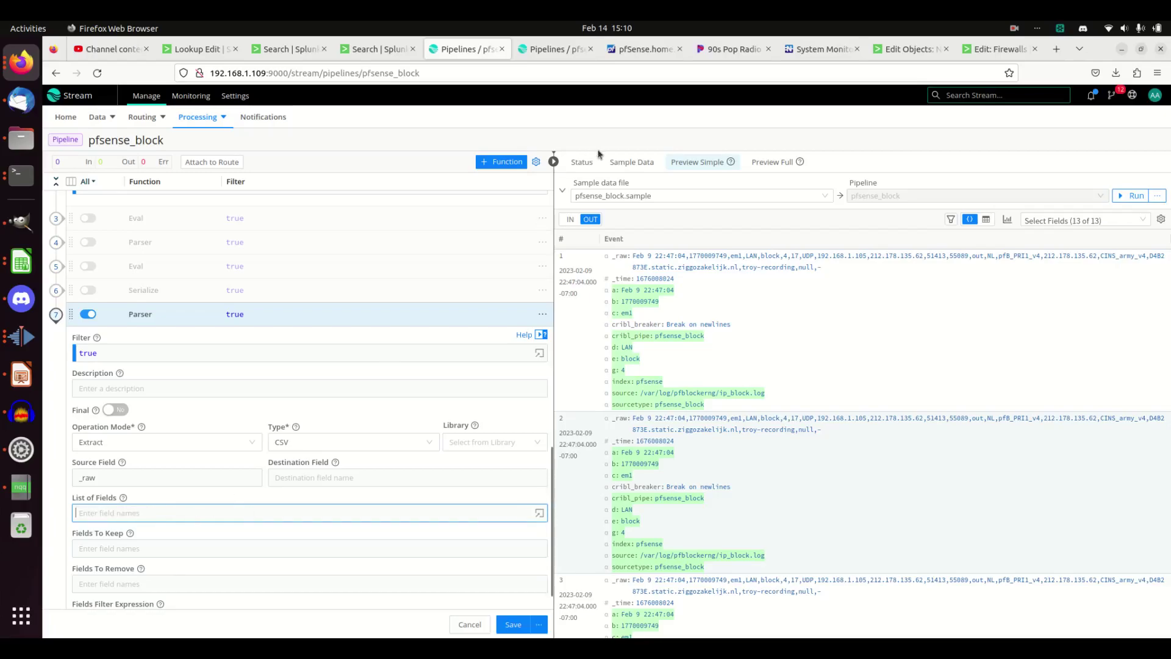
# - Consult the Netgate forum thread on pfBlockerNG logs for the IP log format, and return to the pipeline
pyautogui.click(8, 74)
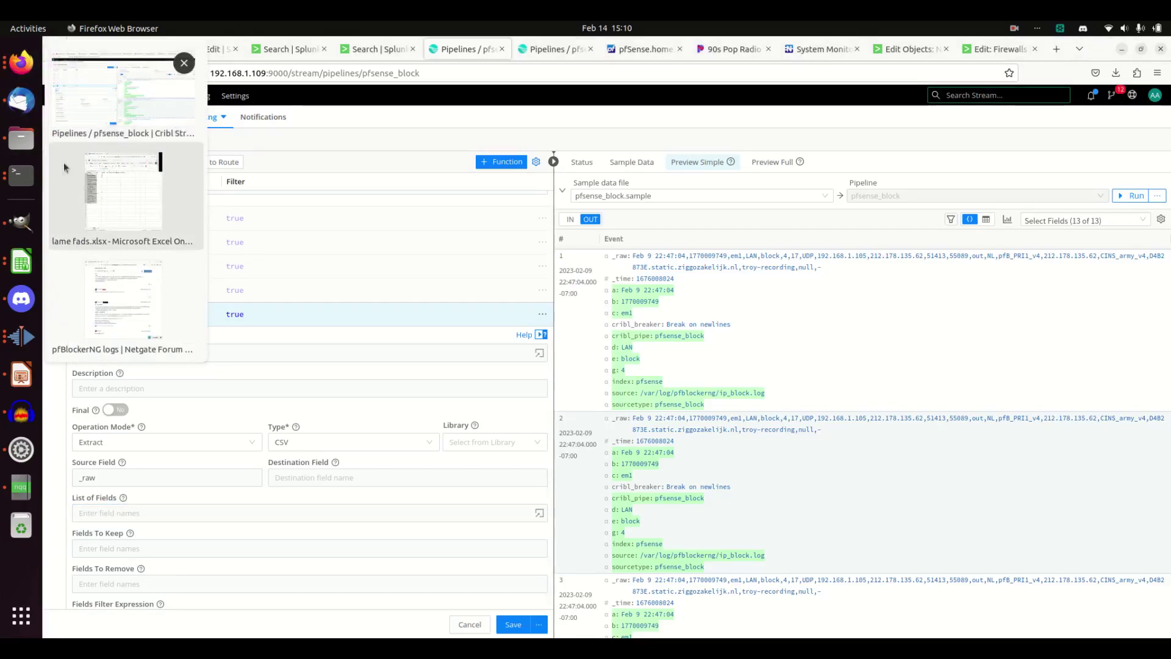
pyautogui.click(122, 296)
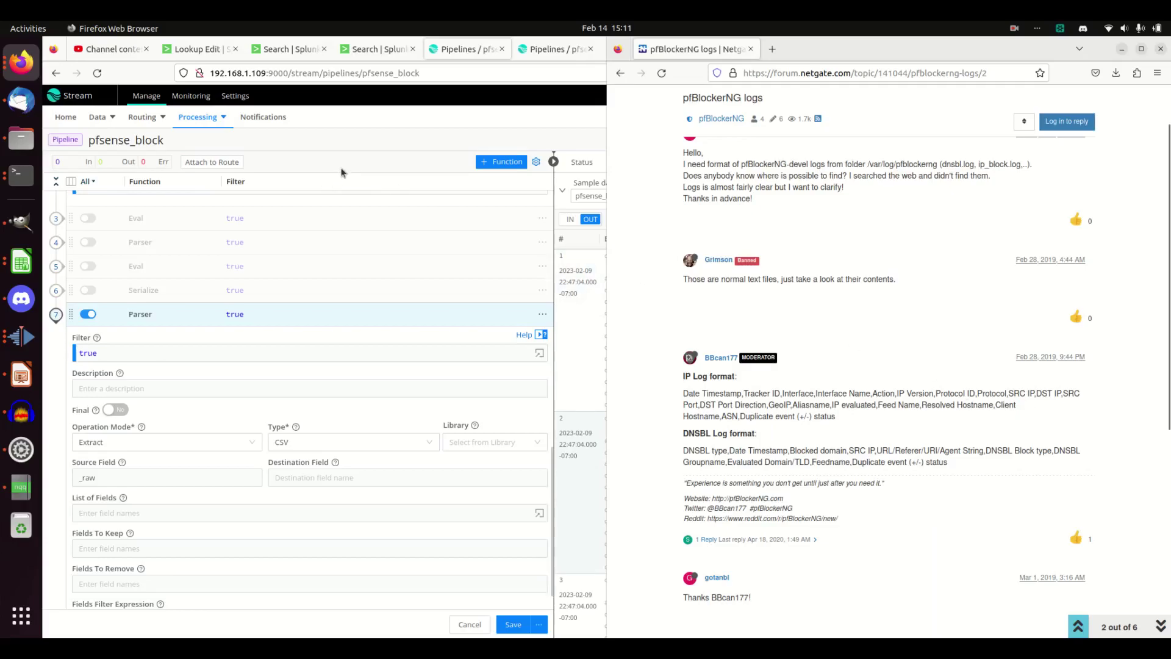
pyautogui.click(383, 228)
# - Copy the list of fields from the disabled Parser in position 2 into the new Parser function and save the pipeline
pyautogui.scroll(5, 383, 228)
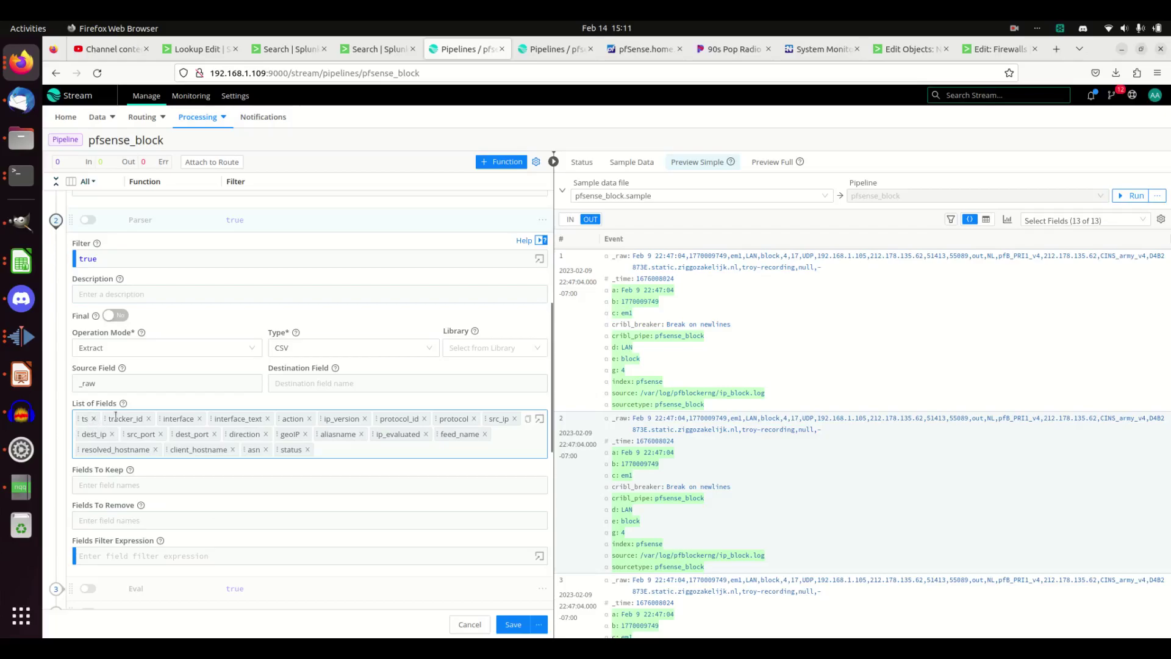
pyautogui.click(526, 420)
pyautogui.click(526, 420)
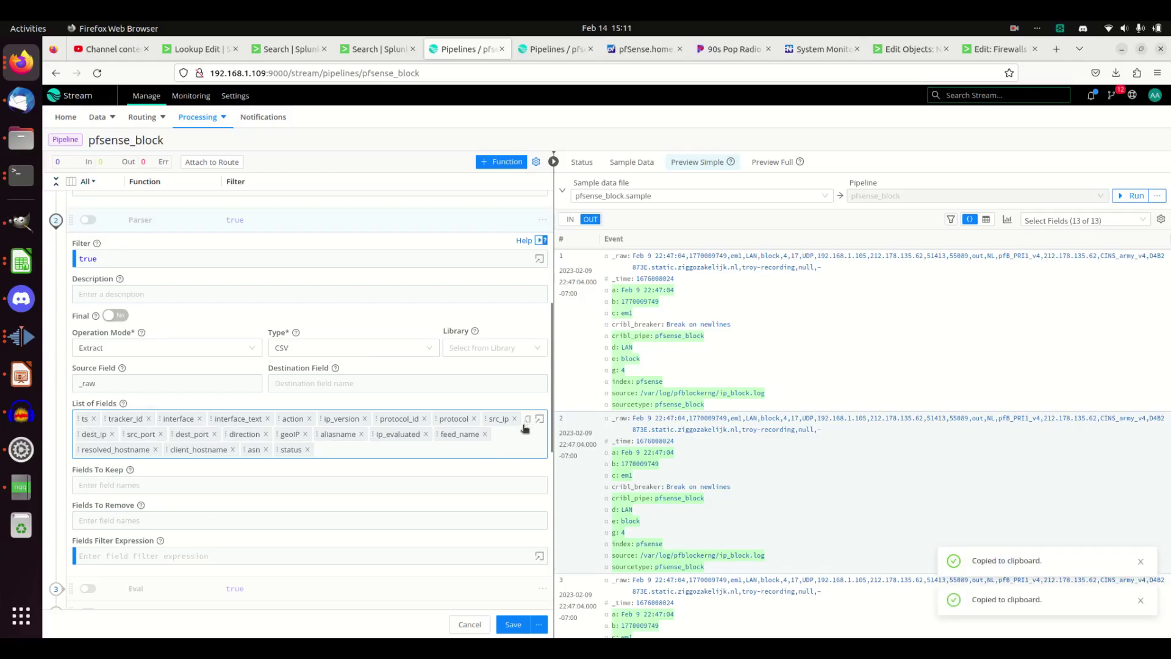
pyautogui.scroll(-5, 492, 475)
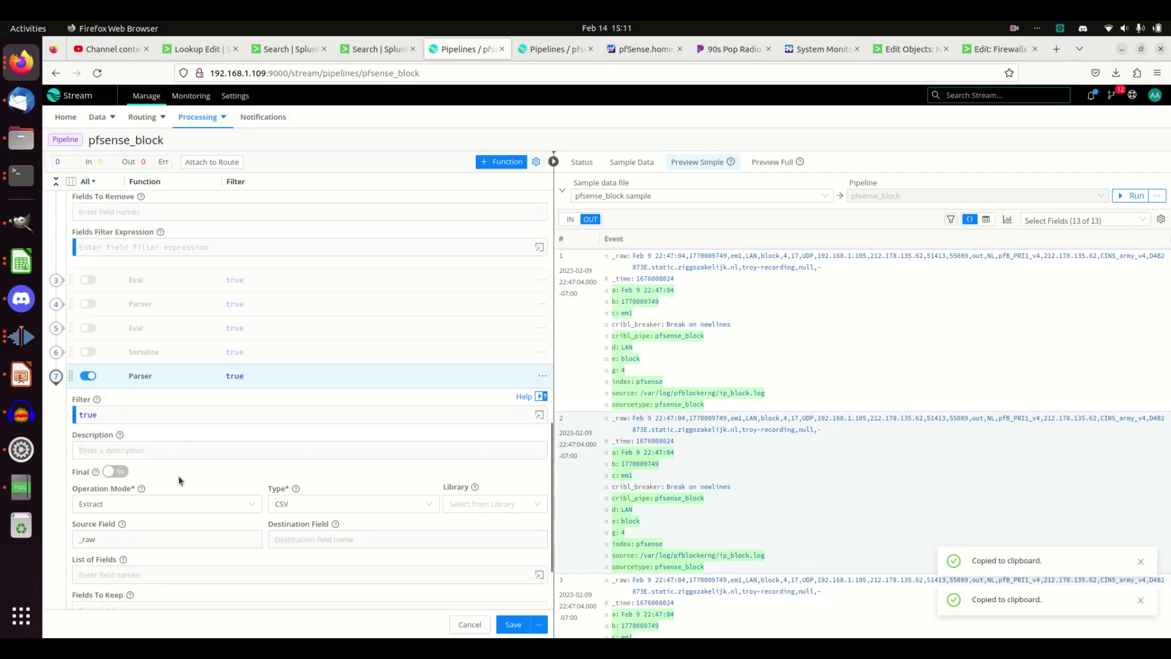
pyautogui.click(110, 574)
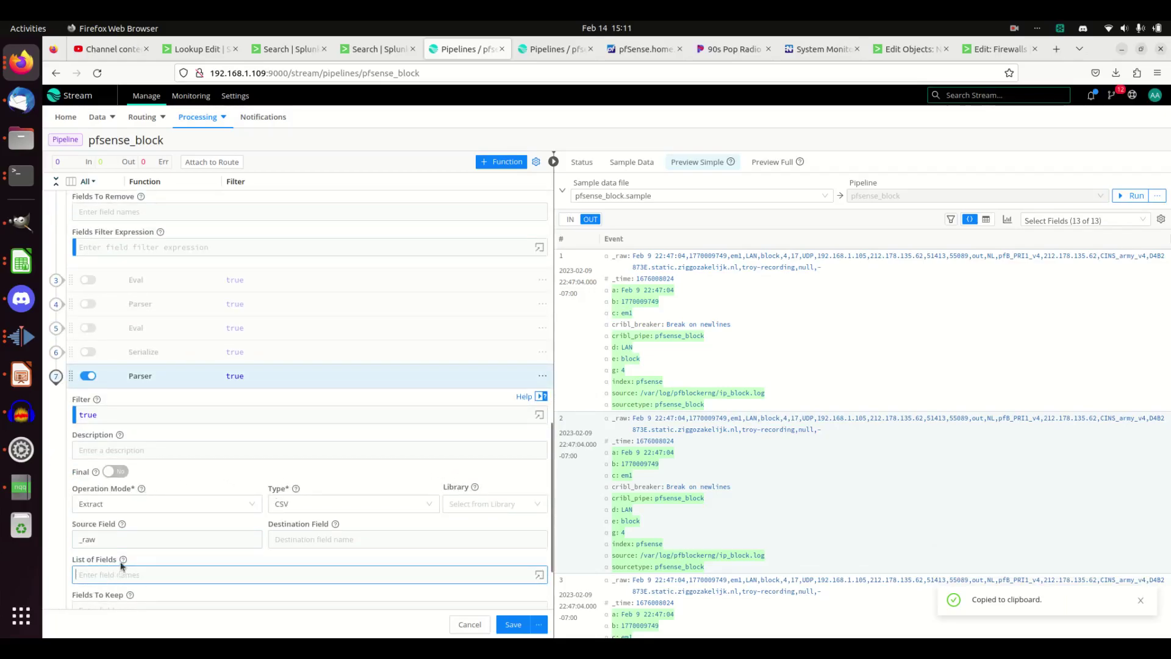
pyautogui.hotkey('ctrl', 'v')
pyautogui.scroll(-2, 165, 558)
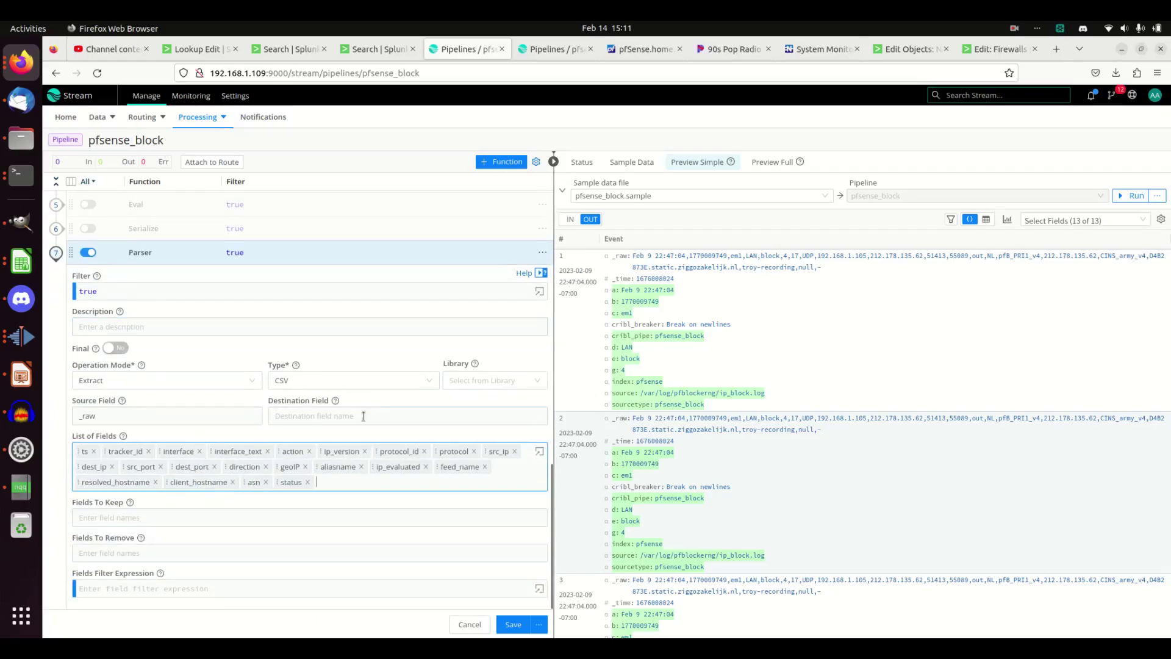
pyautogui.click(520, 625)
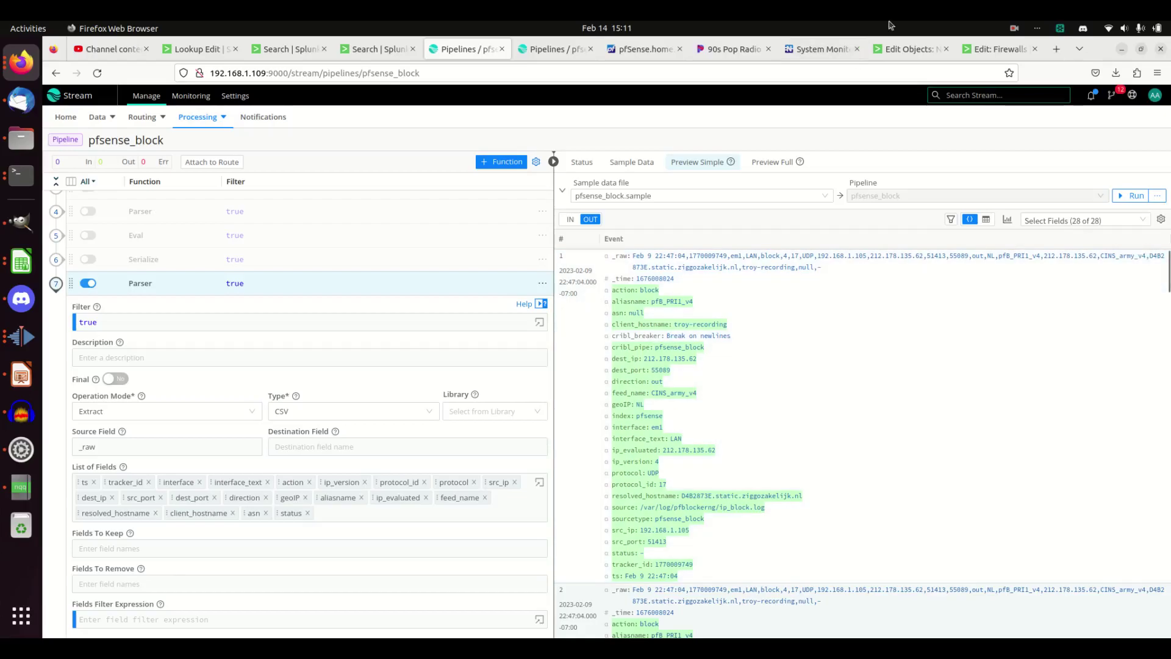
# - Compare the extracted fields of Splunk's Network Traffic data model with the field names the pipeline parses
pyautogui.click(894, 49)
pyautogui.scroll(20, 573, 305)
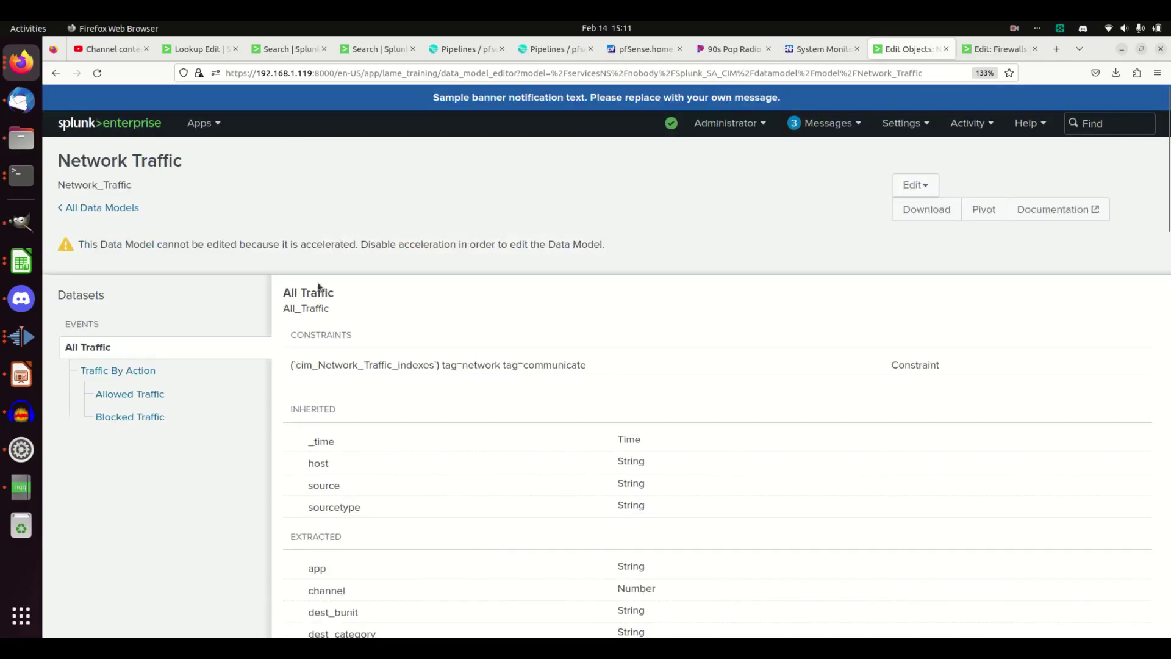
pyautogui.scroll(-5, 400, 469)
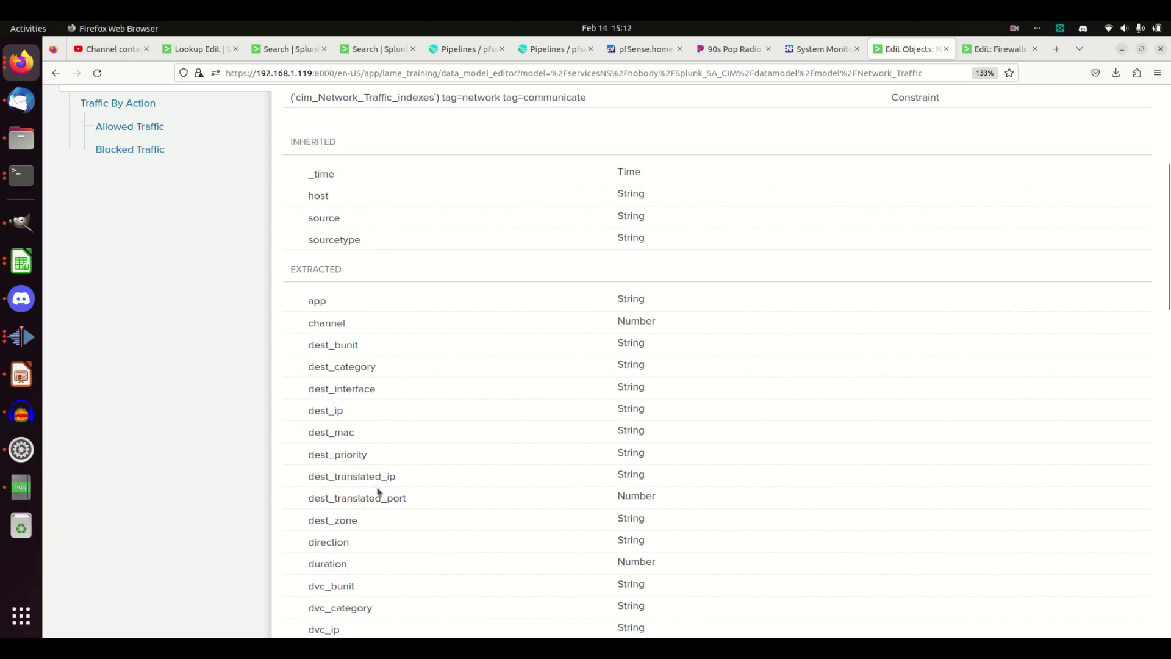
pyautogui.scroll(-3, 360, 537)
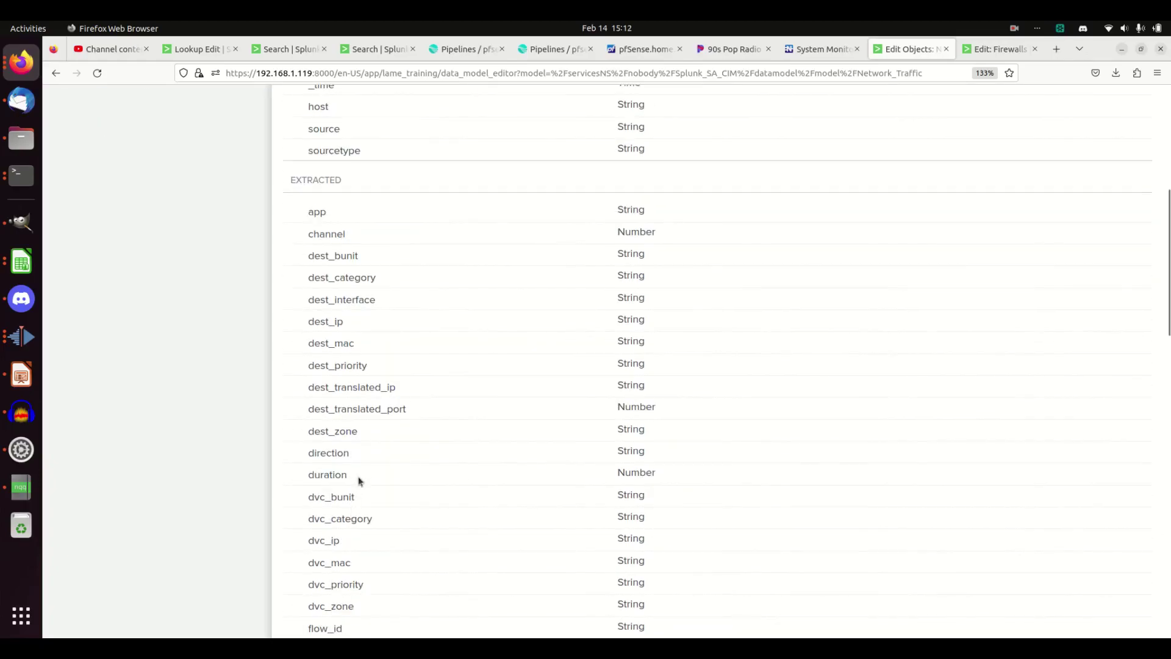
pyautogui.click(464, 50)
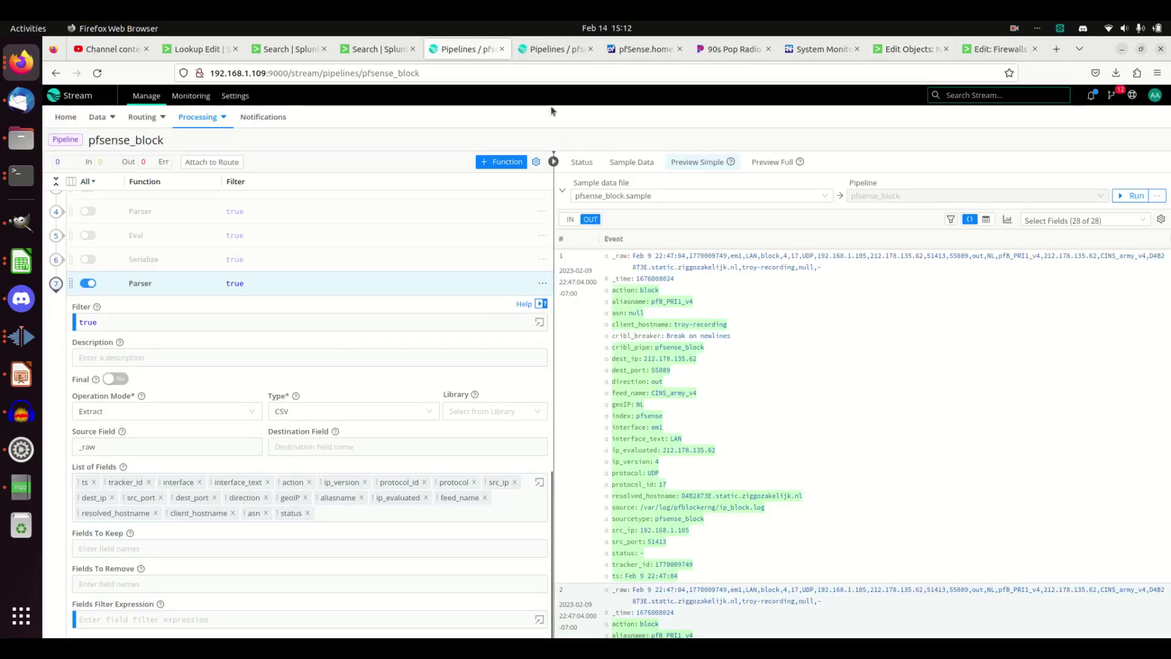
pyautogui.click(899, 50)
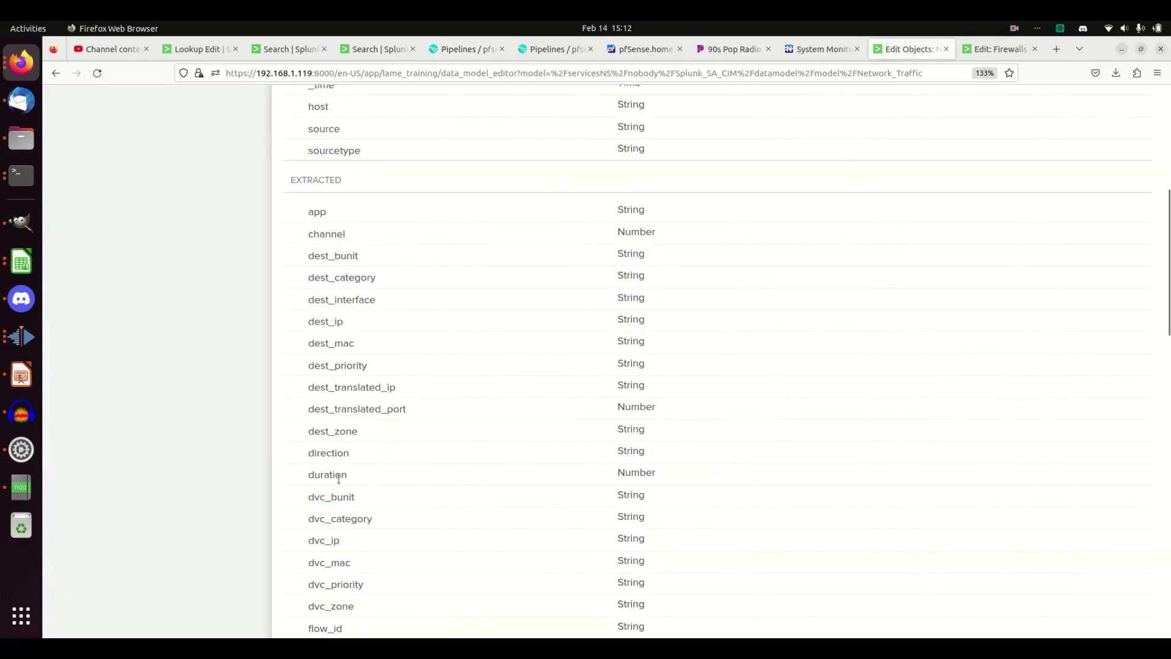
pyautogui.scroll(-3, 354, 527)
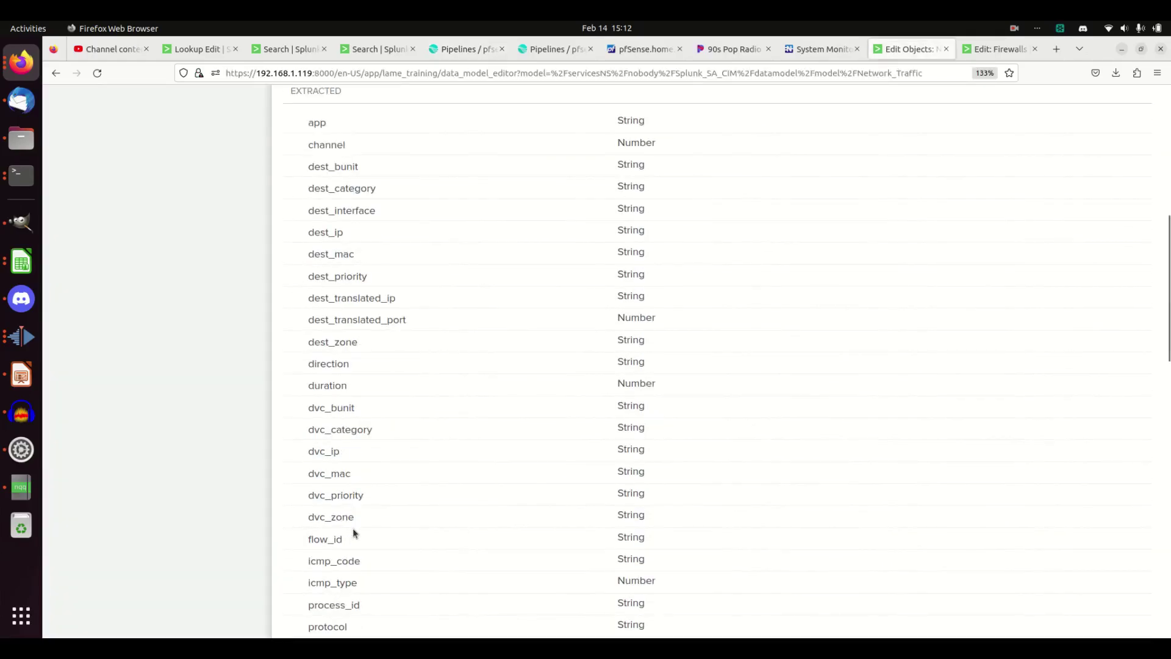
pyautogui.scroll(-3, 347, 515)
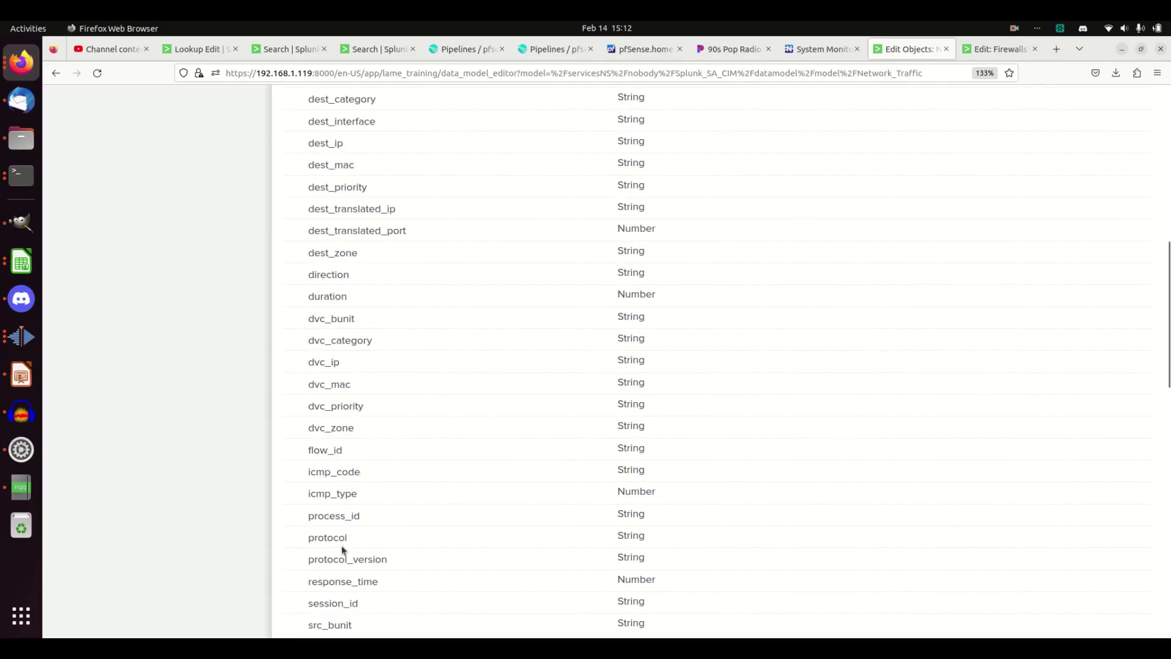
# - Return to the pfsense_block pipeline in Cribl Stream and add an Eval function after the new Parser
pyautogui.click(470, 49)
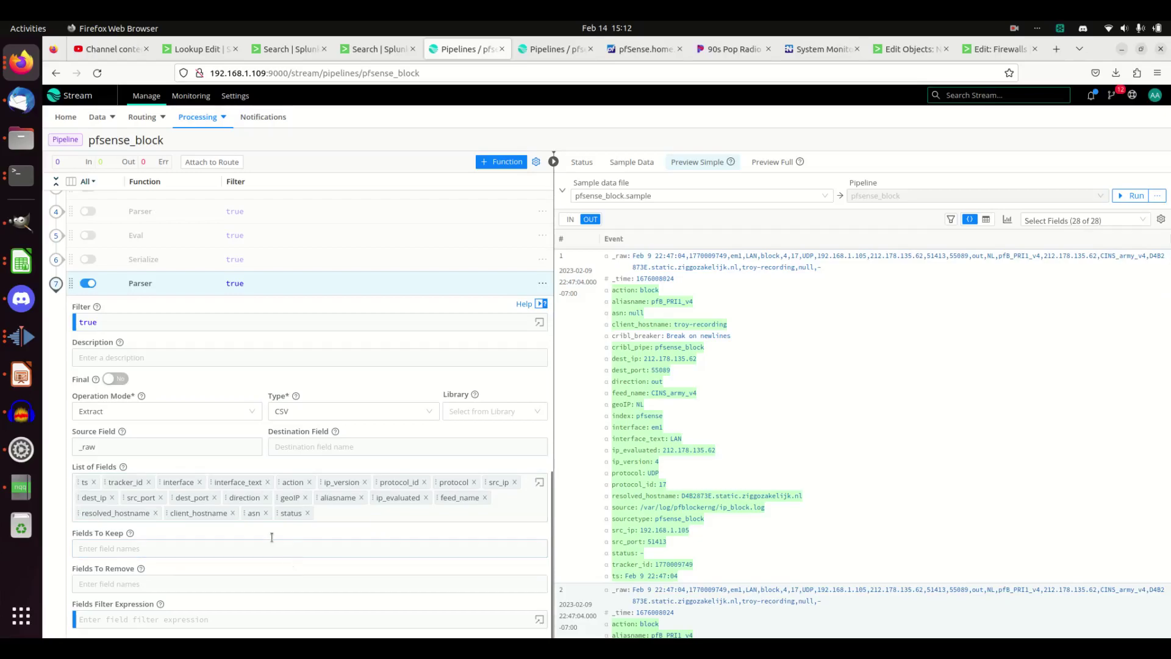
pyautogui.click(500, 166)
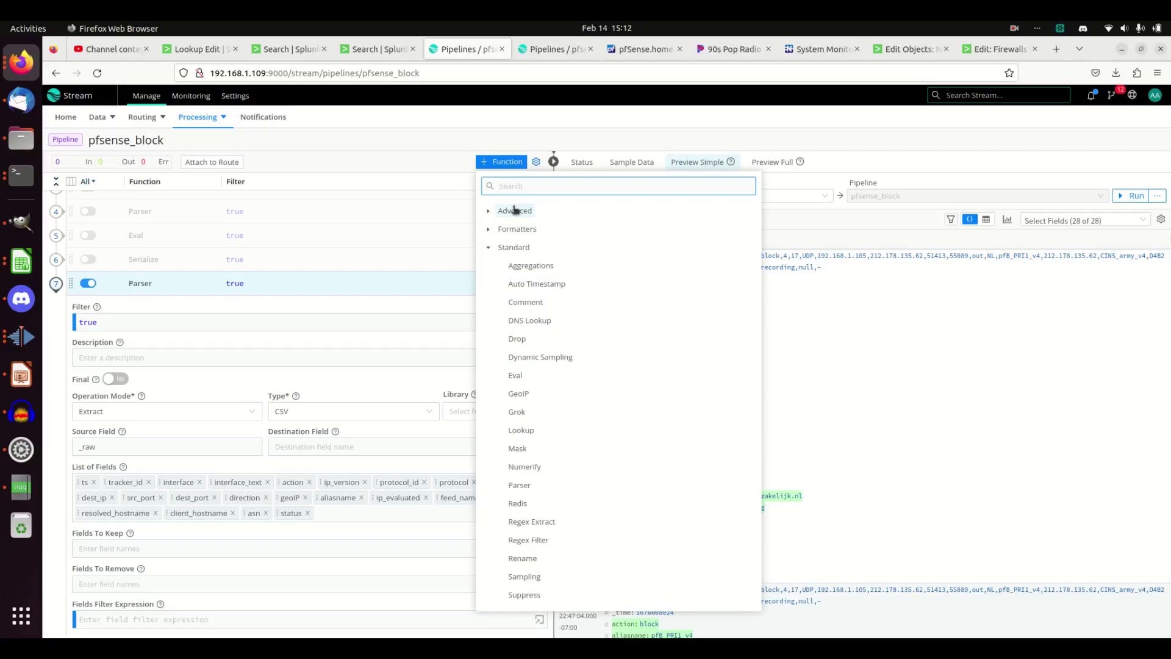
pyautogui.write('eval')
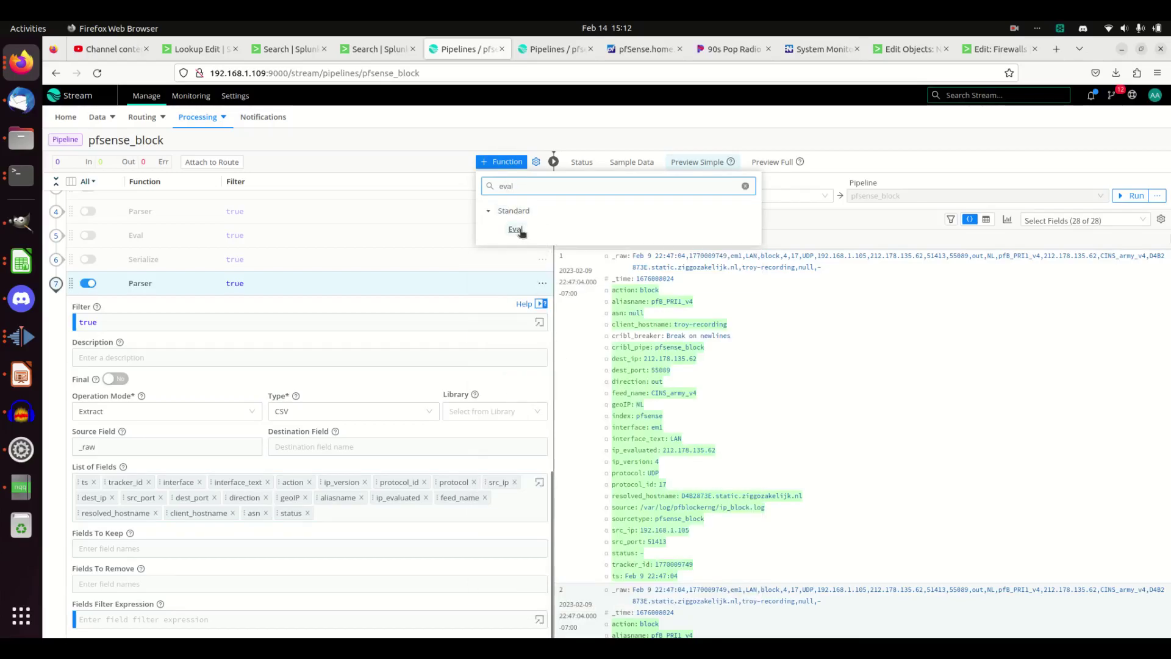
pyautogui.click(515, 230)
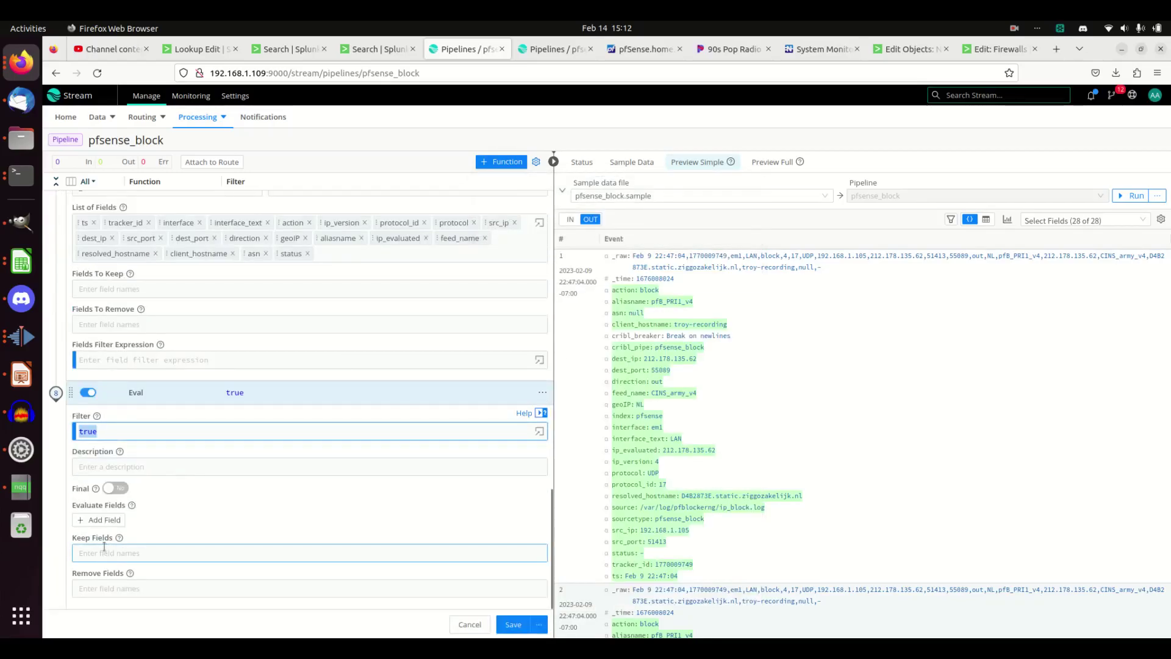
# - Add the evaluate field protocol_version with the value expression ip_version to the new Eval function and save the pipeline
pyautogui.click(102, 520)
pyautogui.click(100, 531)
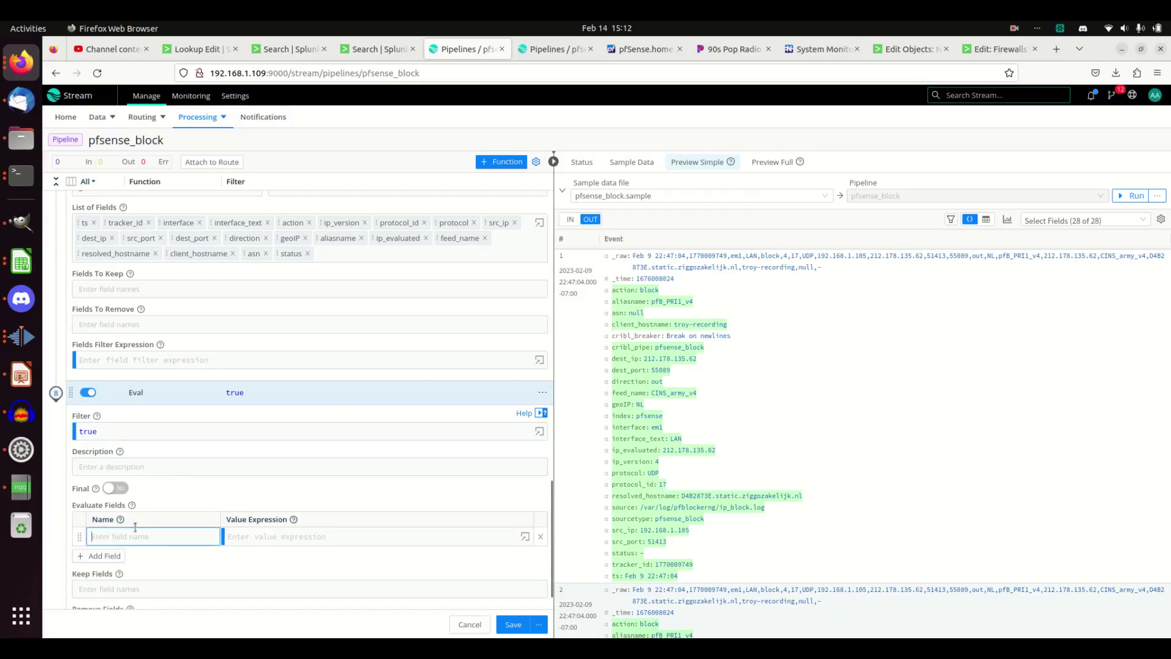
pyautogui.write('protocol_versio')
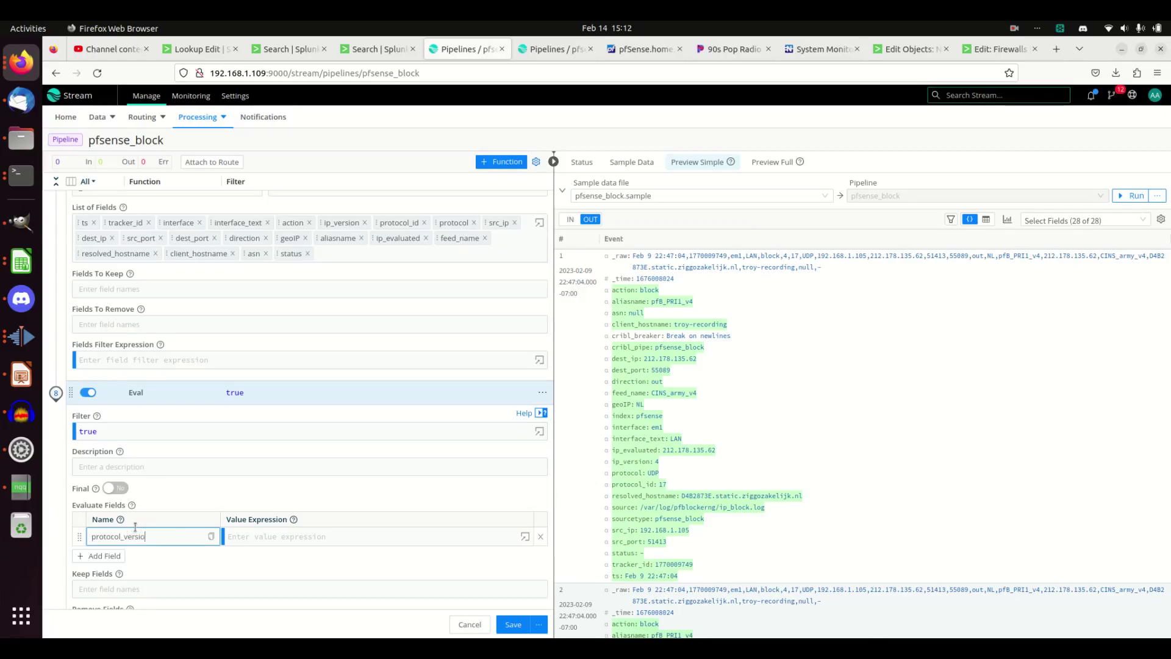
pyautogui.write('n')
pyautogui.click(250, 534)
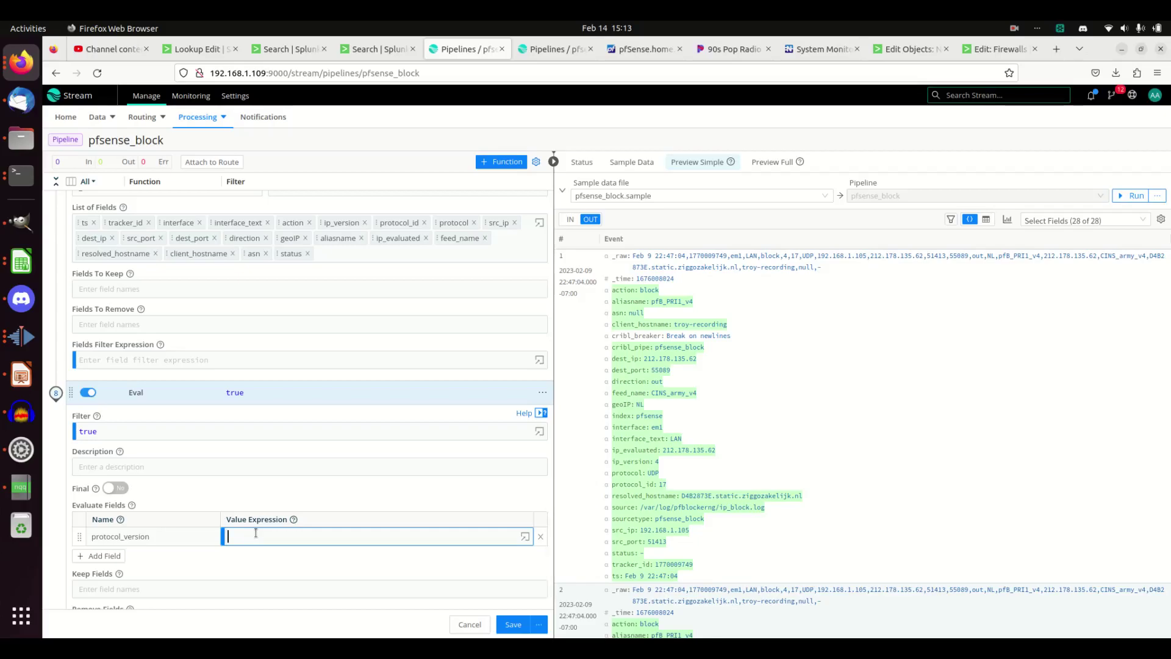
pyautogui.write('ip_version')
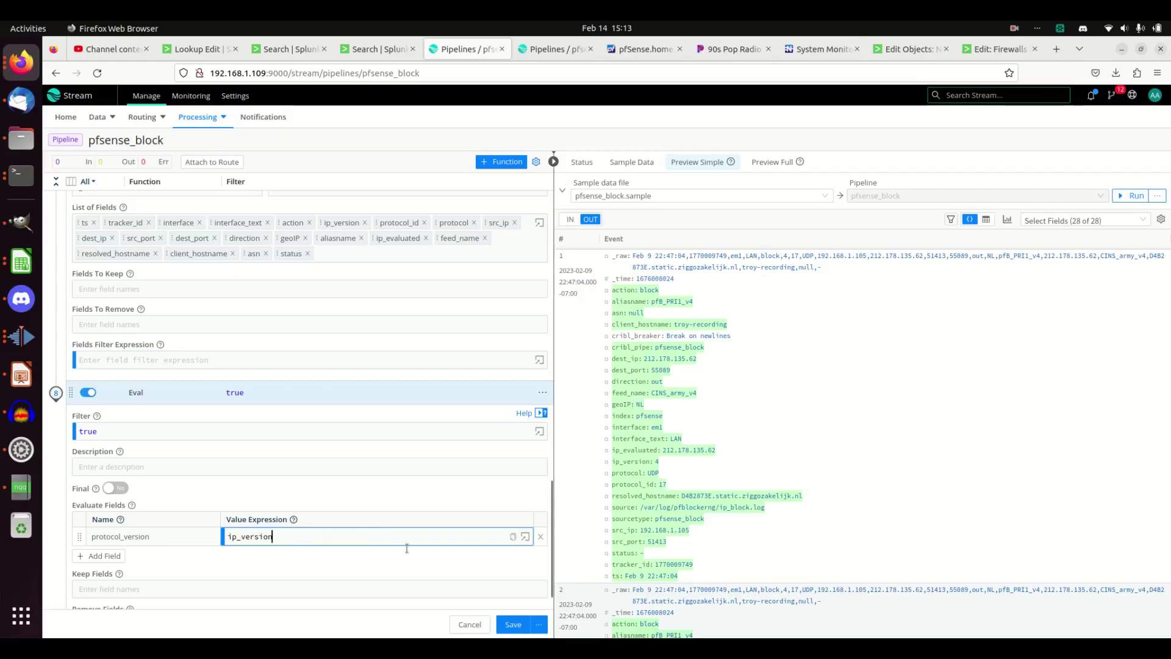
pyautogui.click(513, 624)
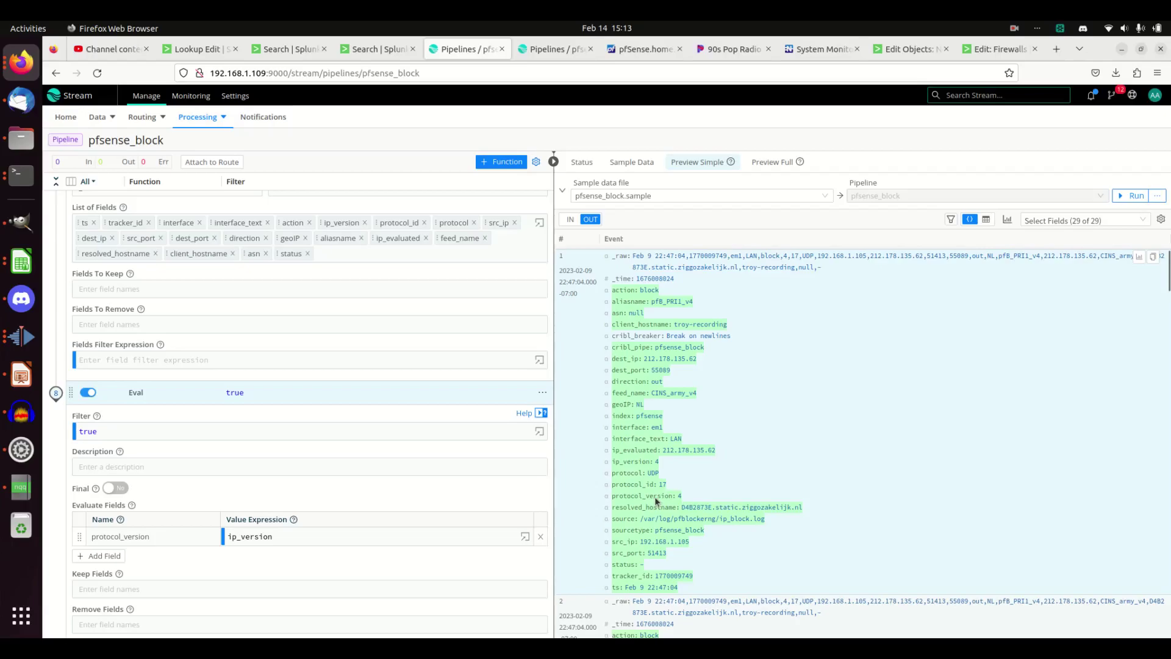
# - Check the remaining extracted and calculated fields of the Network Traffic data model against the parsed field list
pyautogui.click(915, 47)
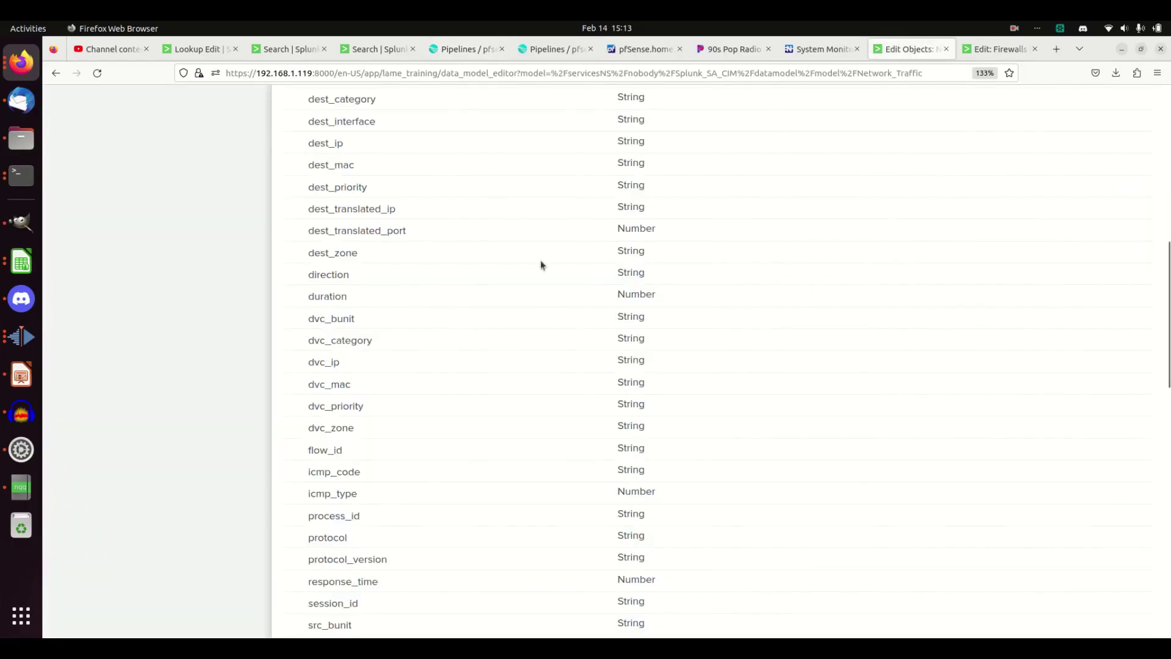
pyautogui.scroll(-2, 353, 537)
pyautogui.scroll(-2, 352, 533)
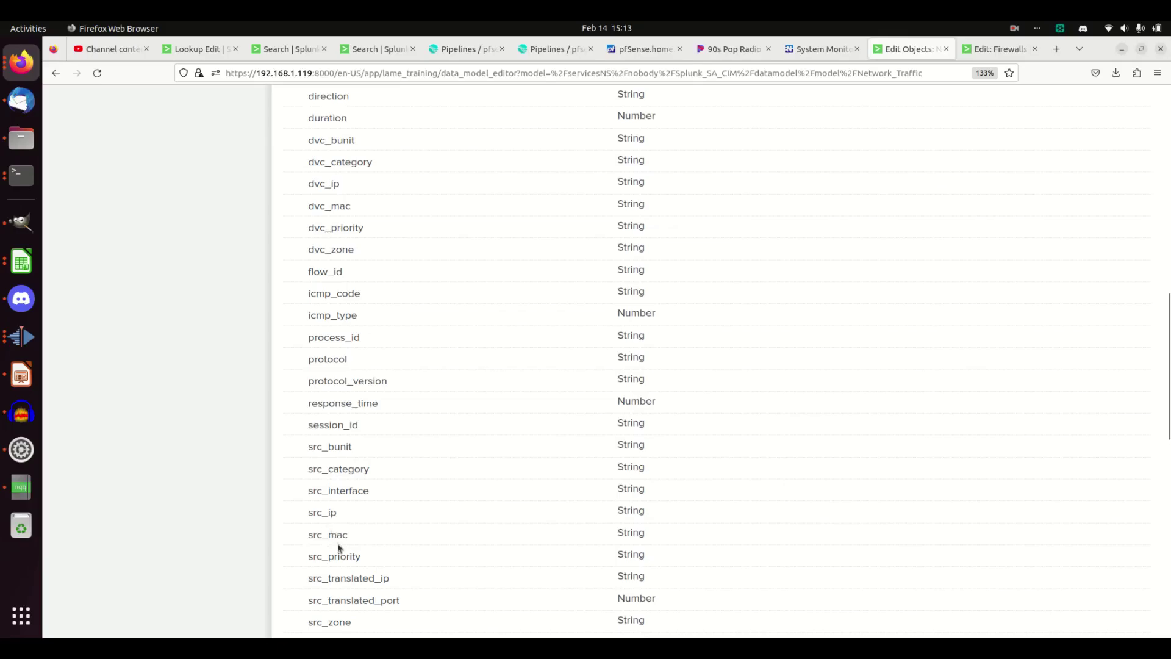
pyautogui.scroll(-4, 336, 544)
pyautogui.scroll(-2, 336, 546)
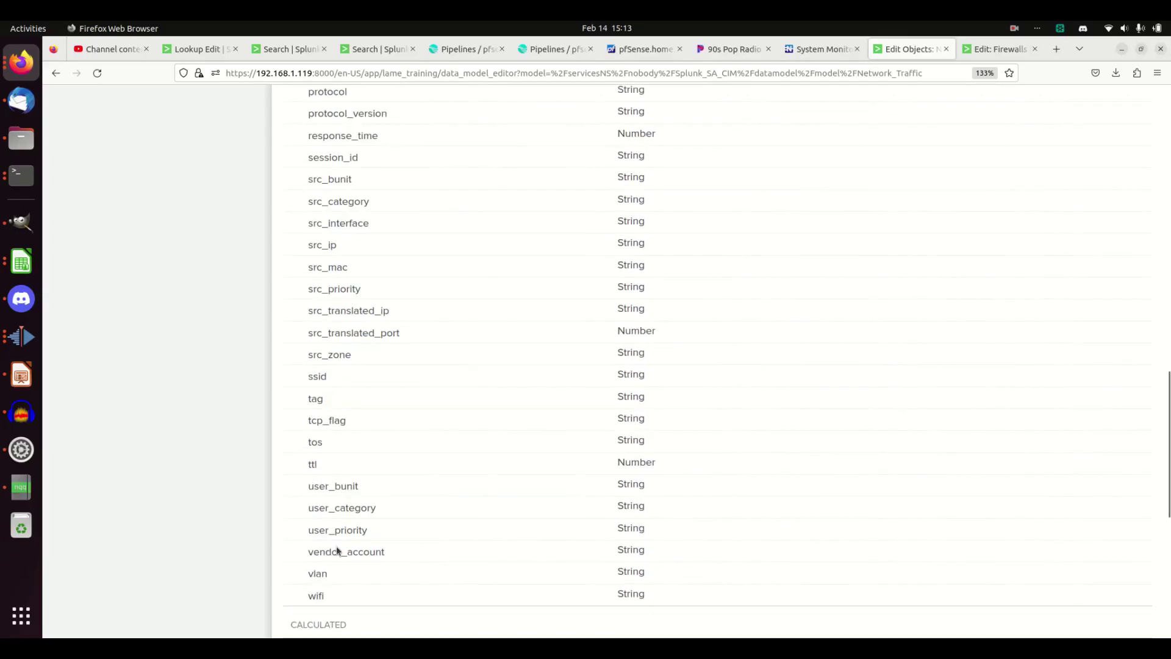
pyautogui.scroll(-2, 336, 547)
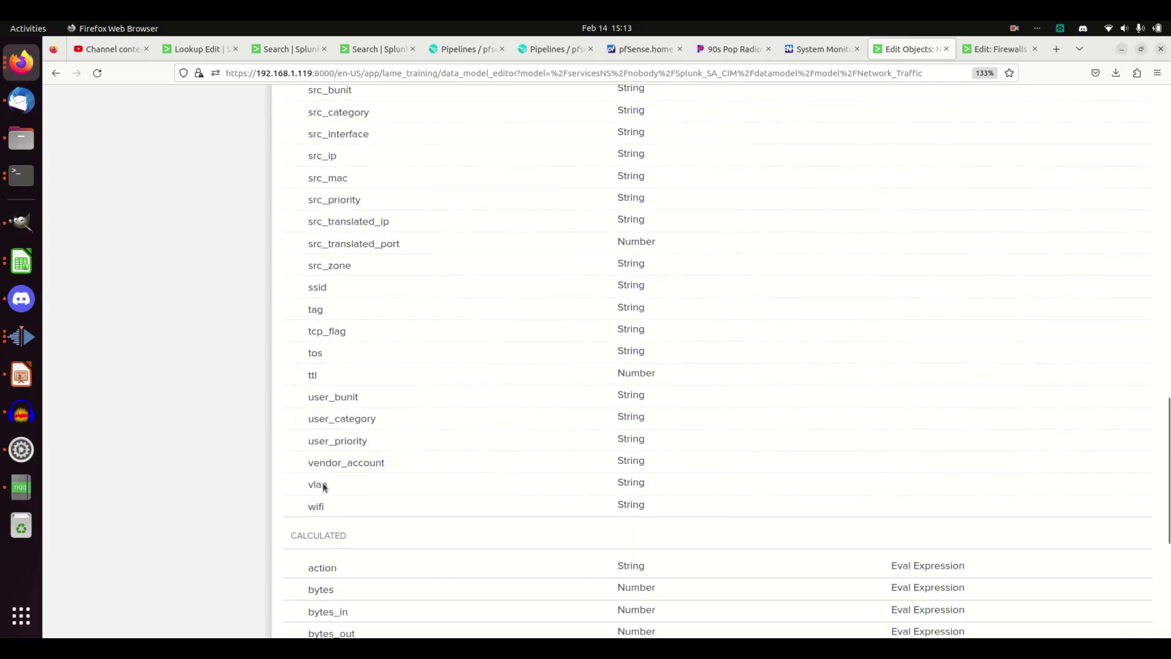
pyautogui.scroll(-4, 366, 485)
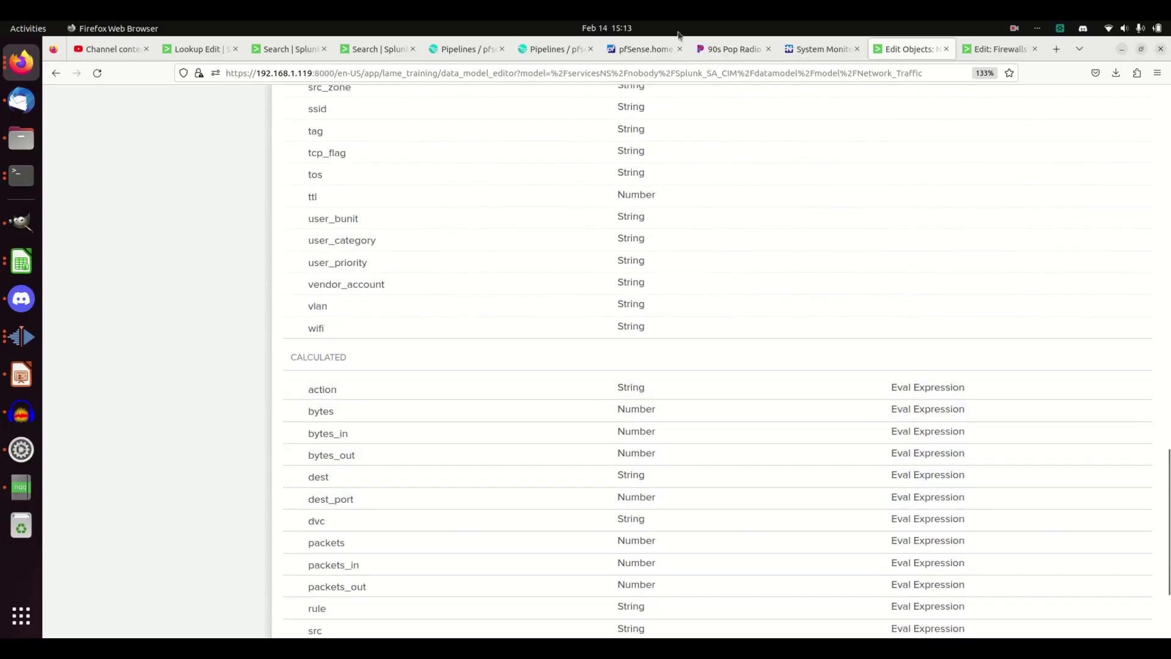
pyautogui.click(470, 50)
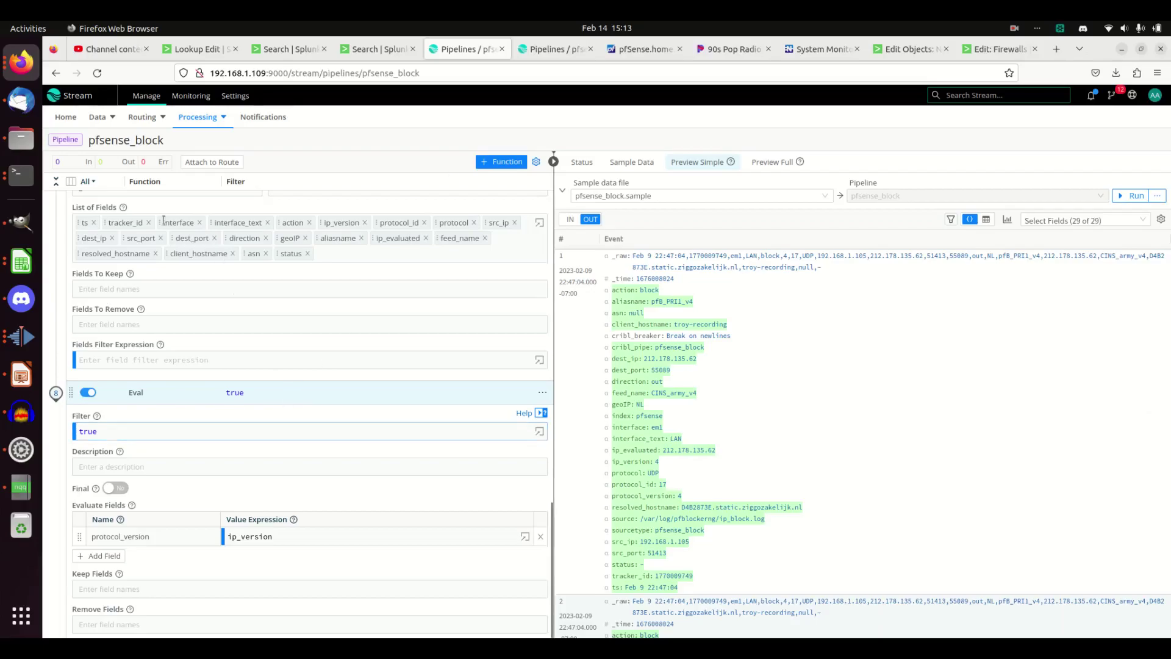
pyautogui.click(288, 220)
pyautogui.click(909, 49)
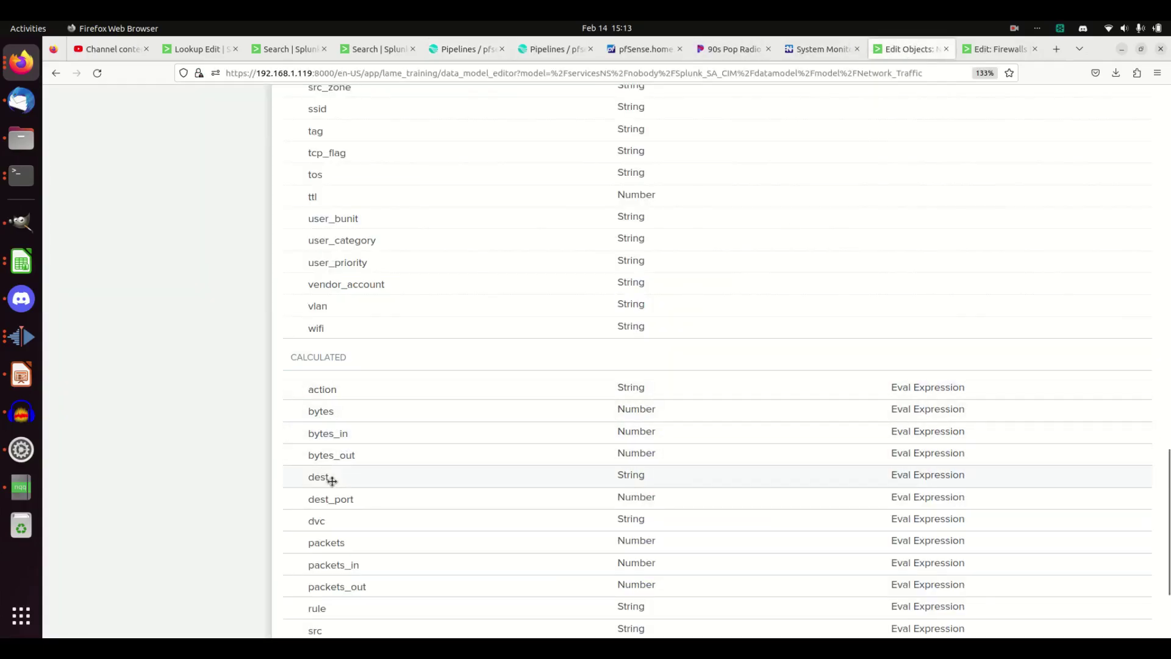
pyautogui.scroll(-3, 335, 554)
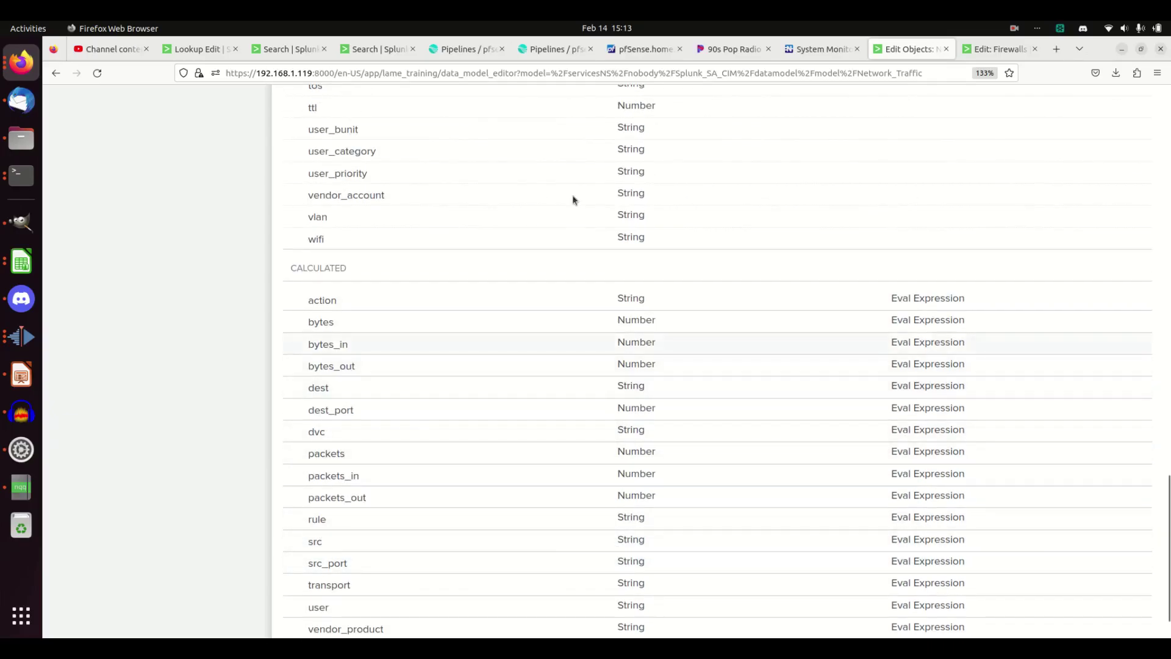
# - Return to the pfsense_block pipeline in Cribl Stream and add the evaluate field src with the value expression src_ip to the last Eval function
pyautogui.click(464, 49)
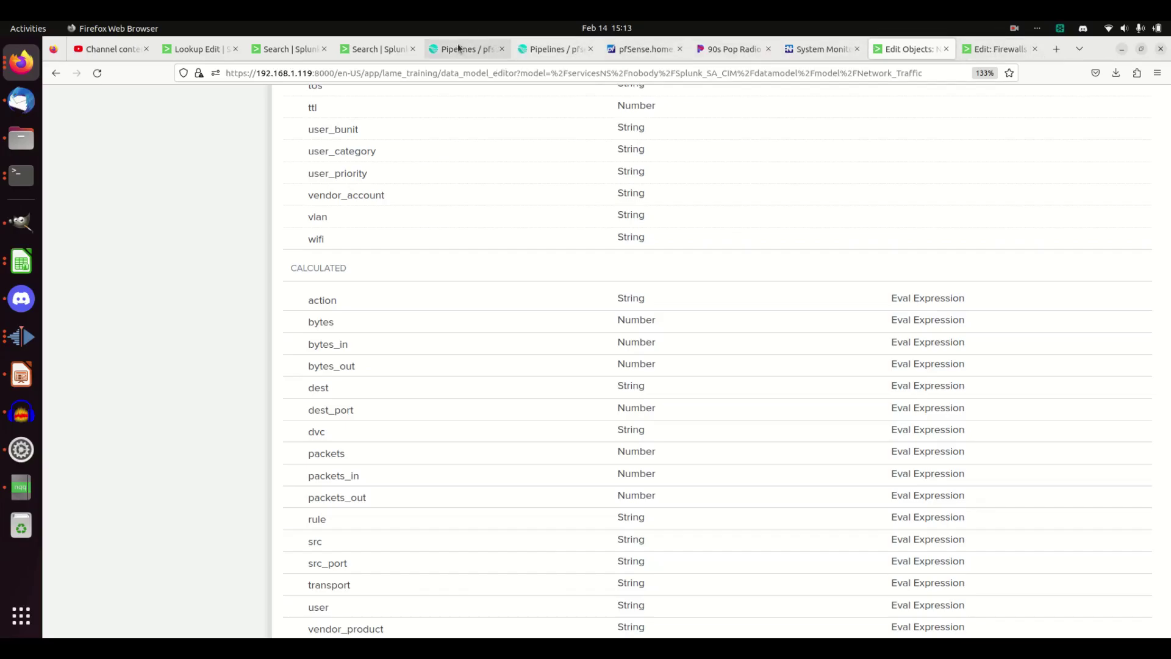
pyautogui.click(104, 556)
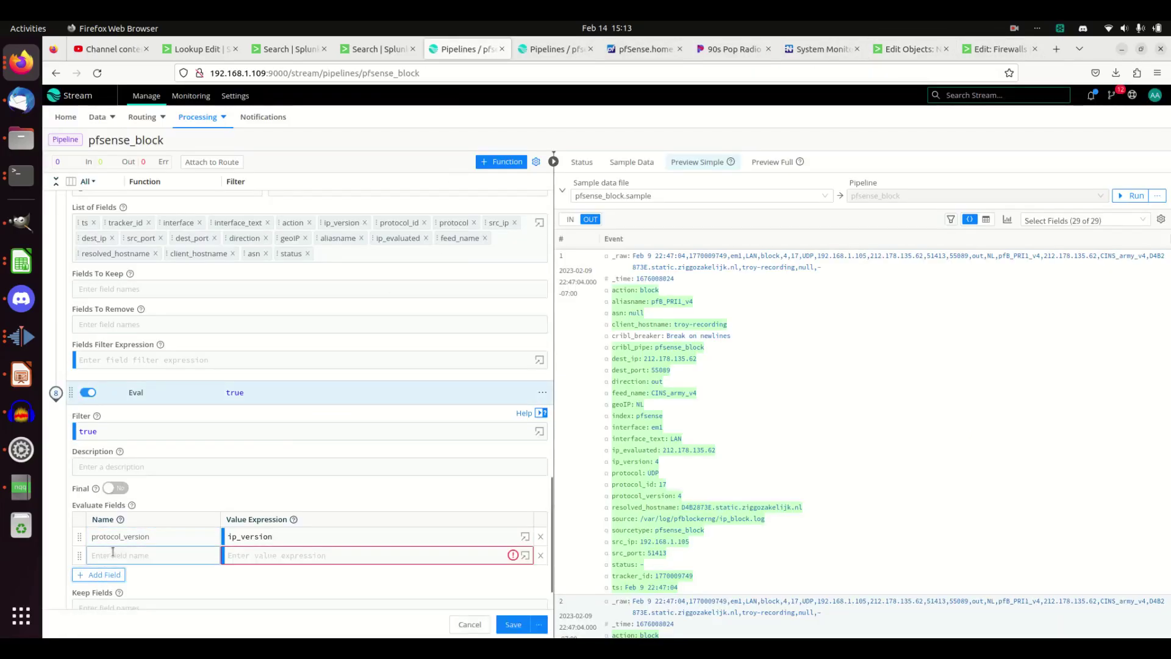
pyautogui.write('src')
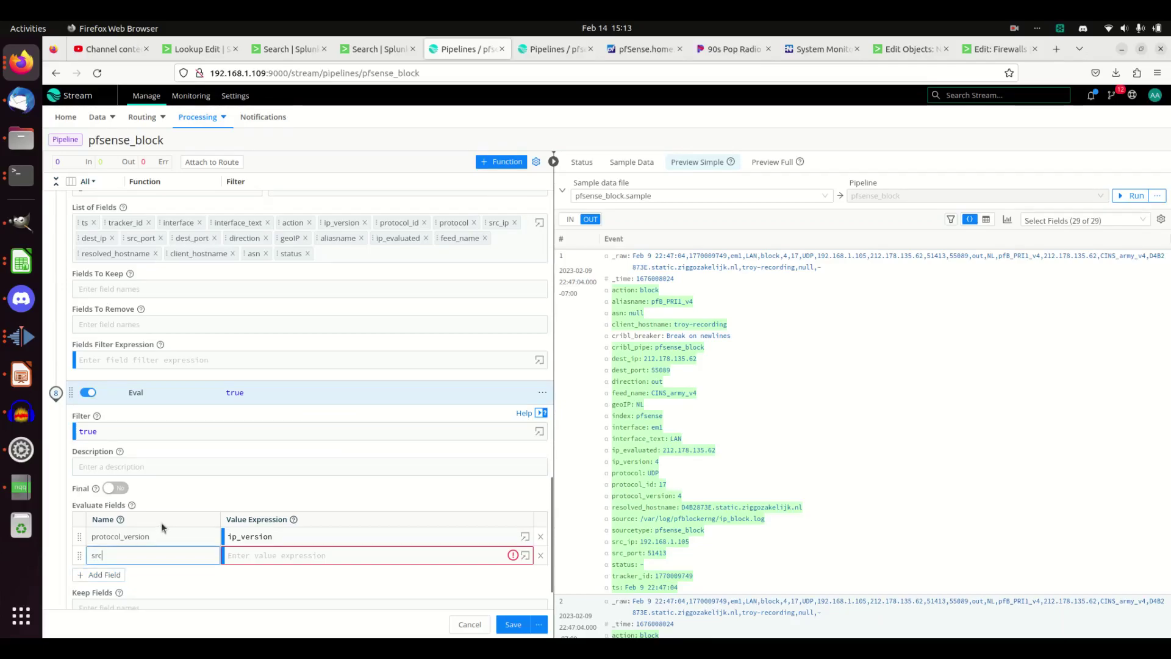
pyautogui.write('_ip')
pyautogui.press('Tab')
pyautogui.write('sr')
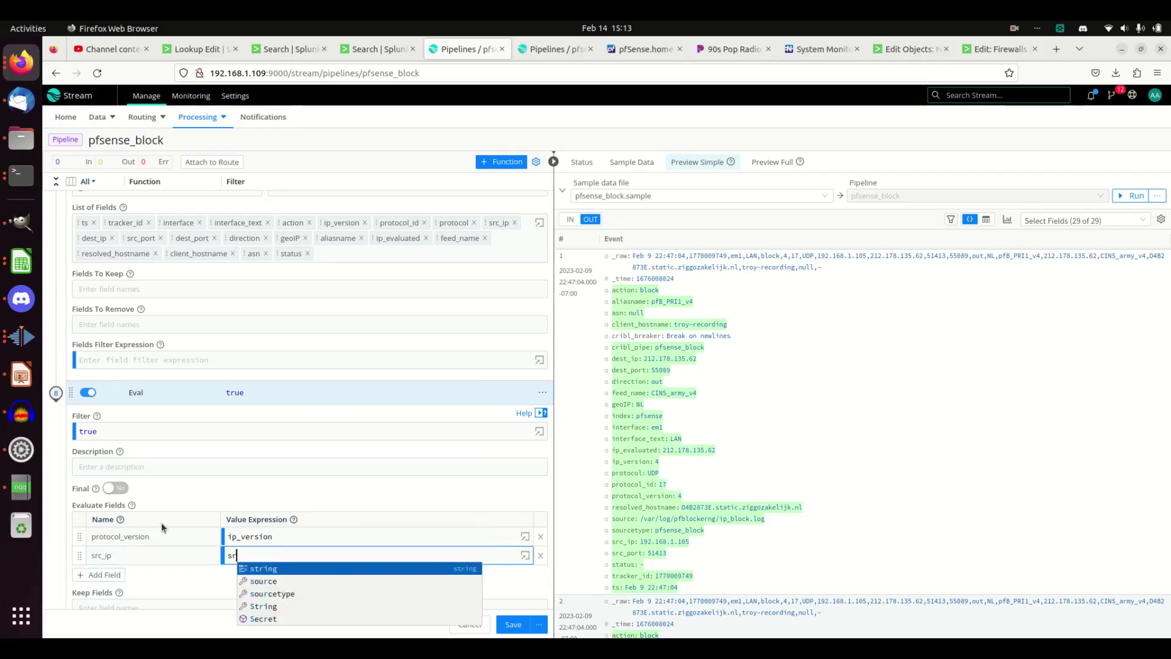
pyautogui.write('c_ip')
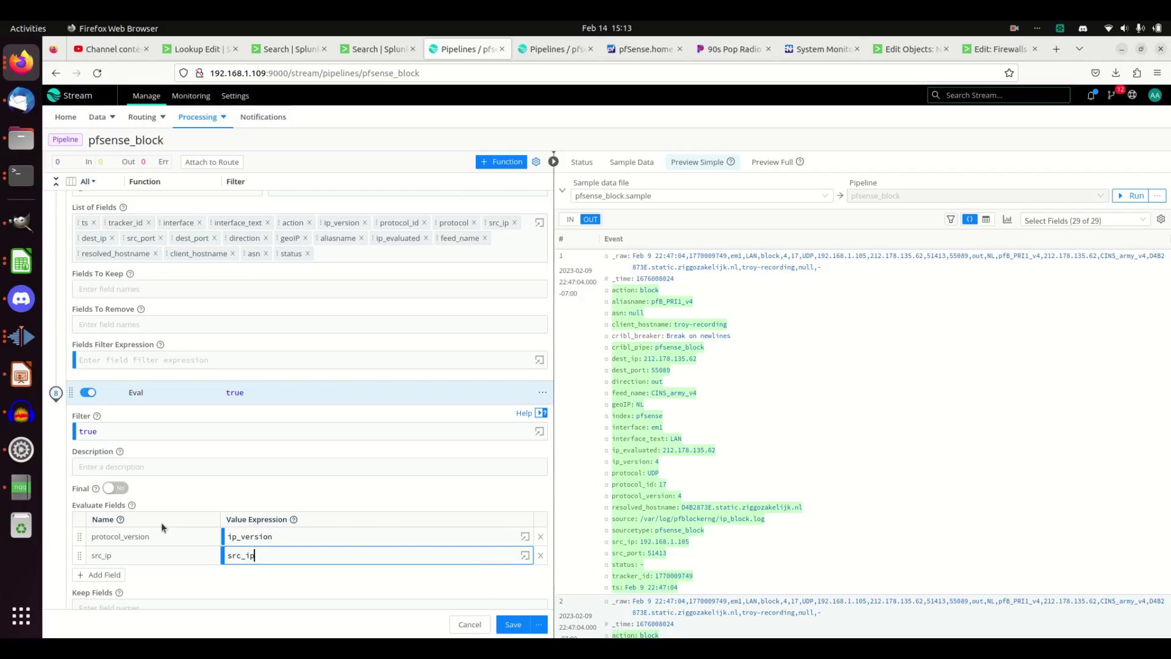
pyautogui.doubleClick(137, 559)
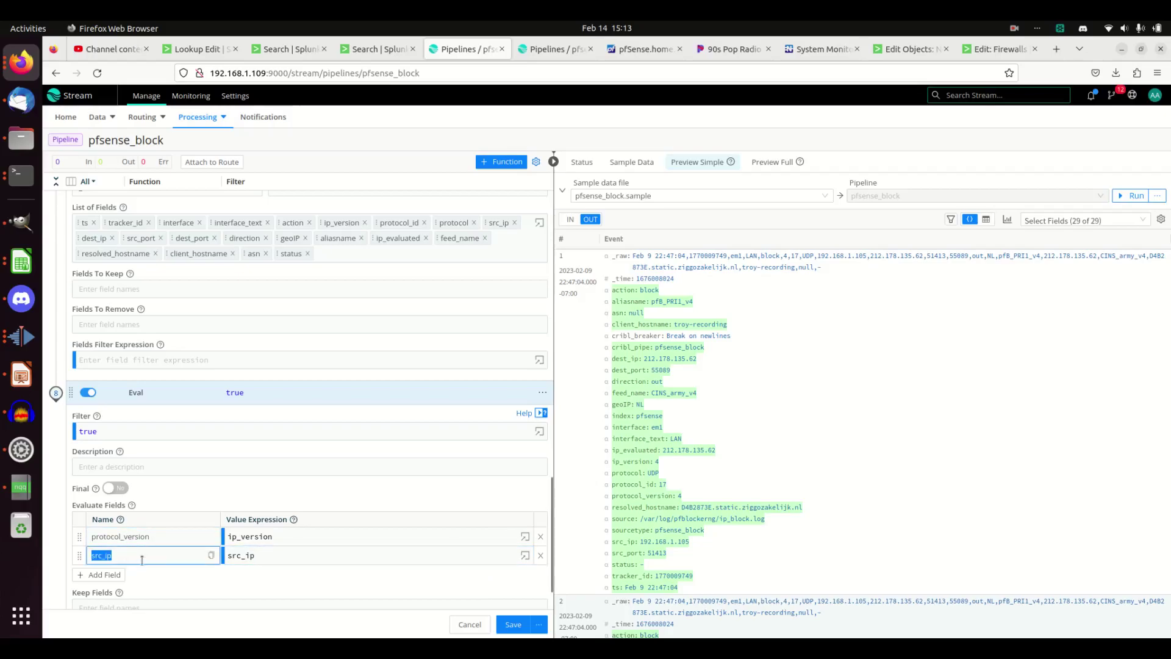
pyautogui.write('src')
# - Add the evaluate field dest with the value expression dest_ip to the same Eval function and save the pipeline
pyautogui.click(114, 576)
pyautogui.write('st')
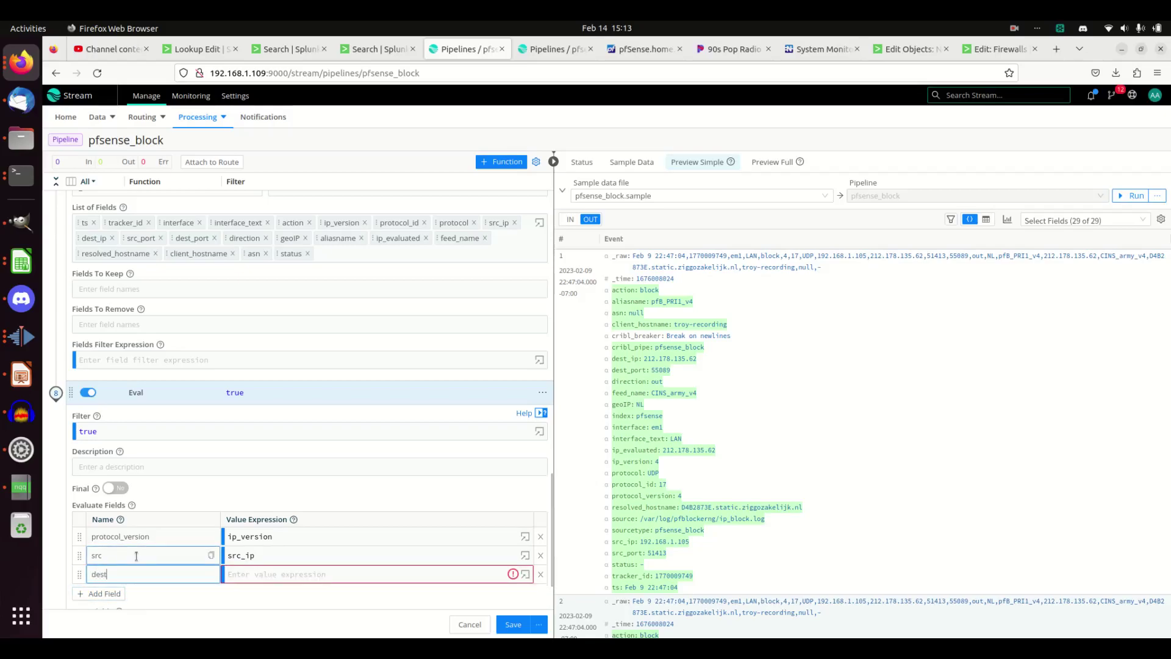
pyautogui.press('Tab')
pyautogui.write('d')
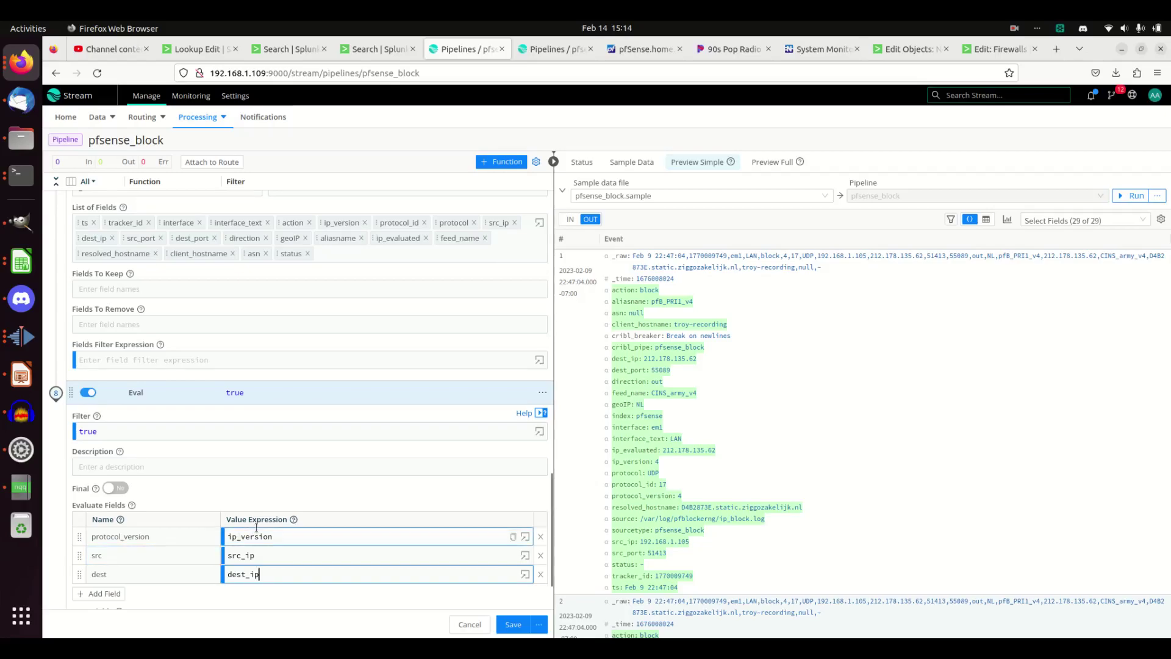
pyautogui.scroll(-1, 131, 551)
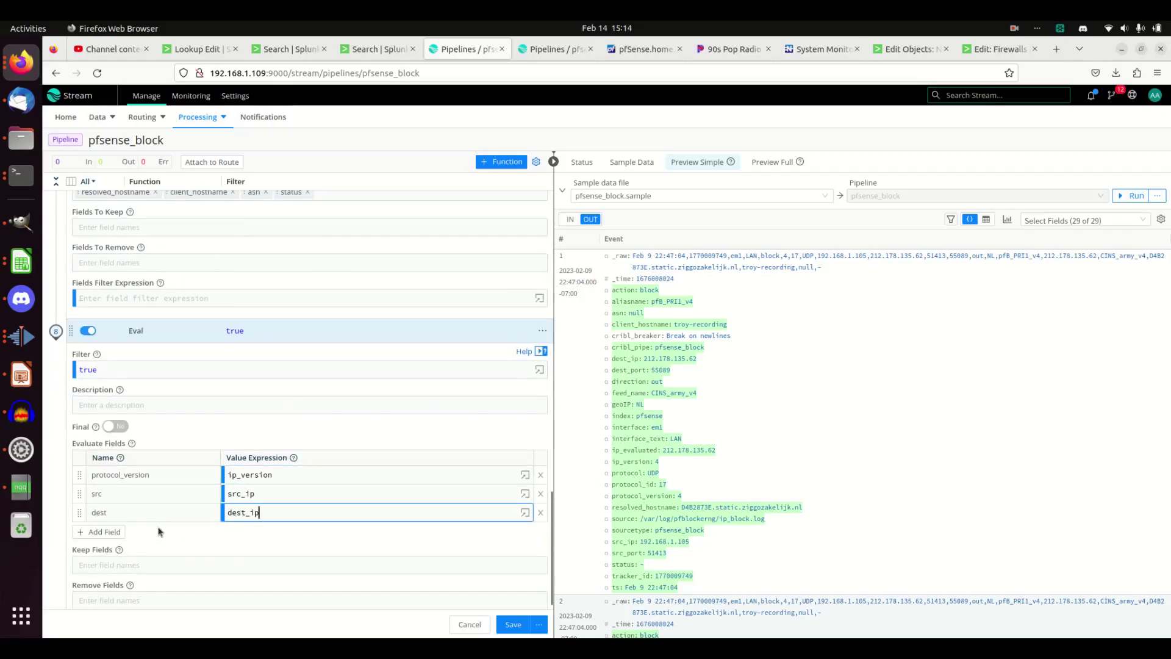
pyautogui.scroll(-1, 165, 532)
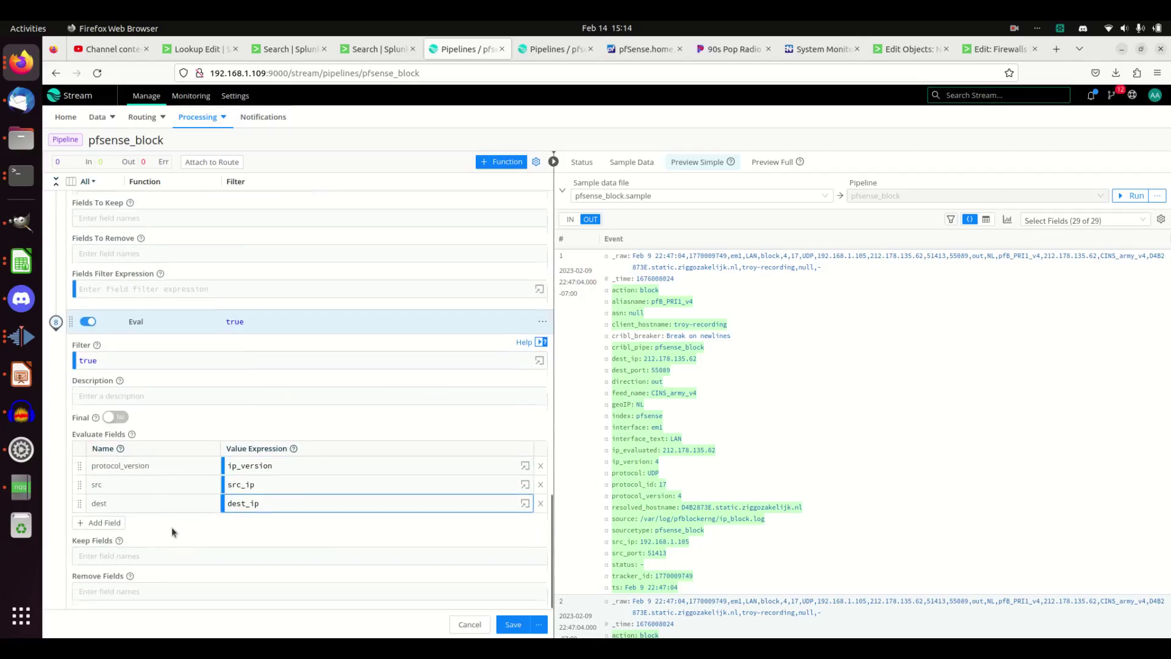
pyautogui.click(513, 624)
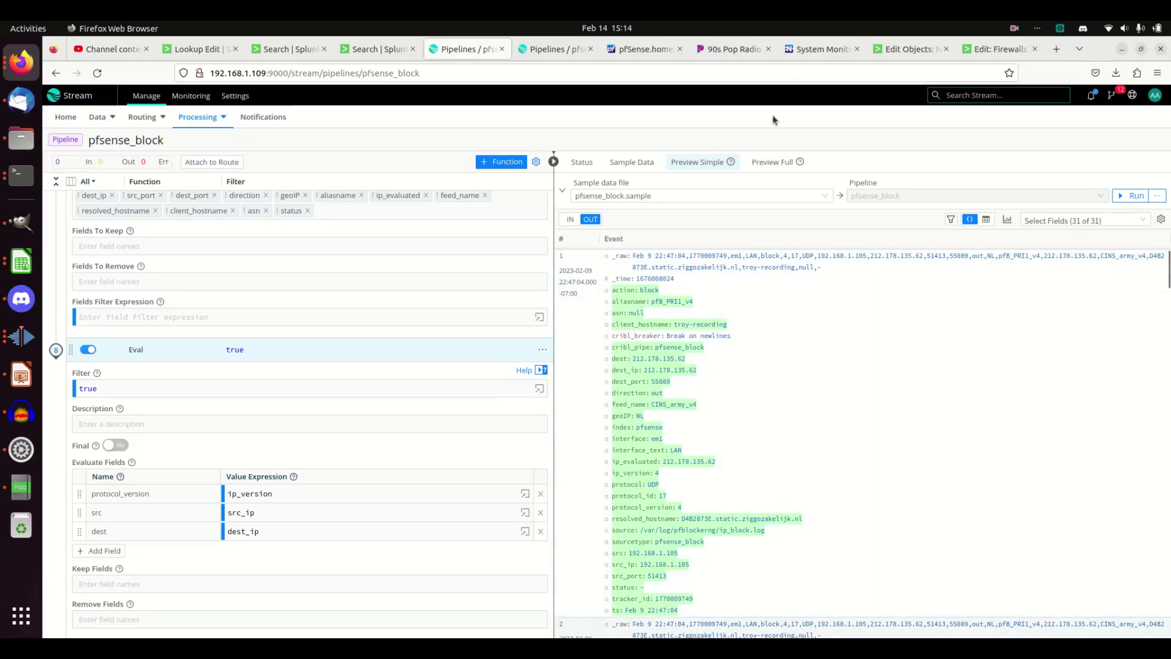
# - Recheck the fields of Splunk's Network Traffic data model, and in Cribl Stream add the evaluate field app with the value expression 'pfblocker'
pyautogui.click(876, 49)
pyautogui.scroll(-2, 518, 502)
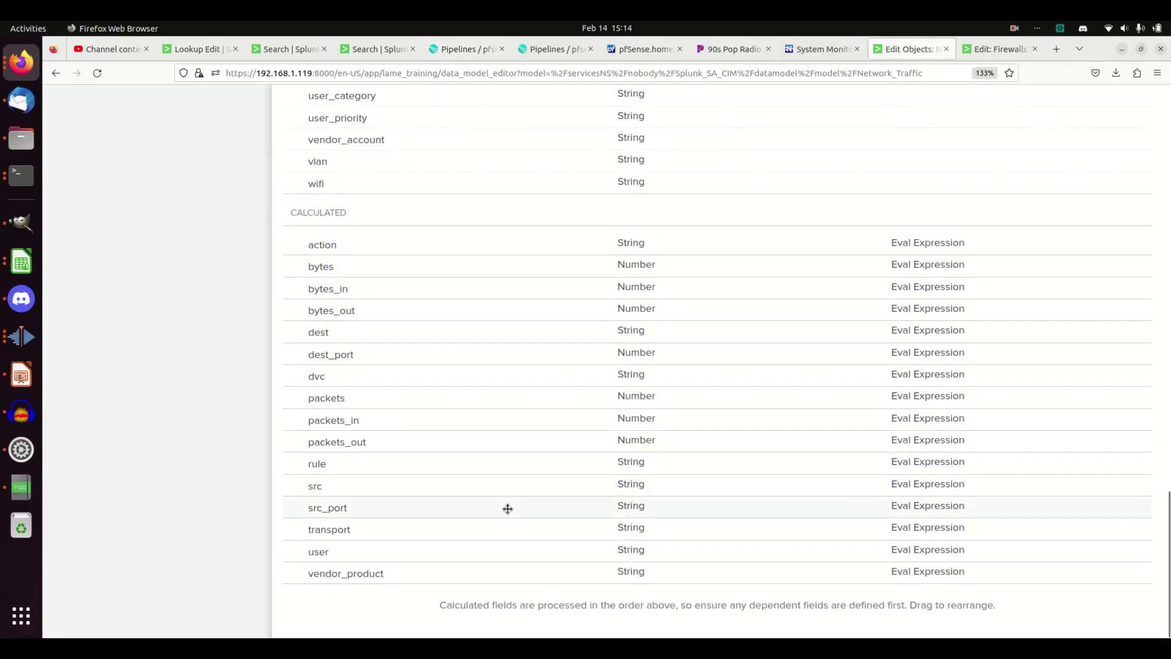
pyautogui.scroll(20, 458, 261)
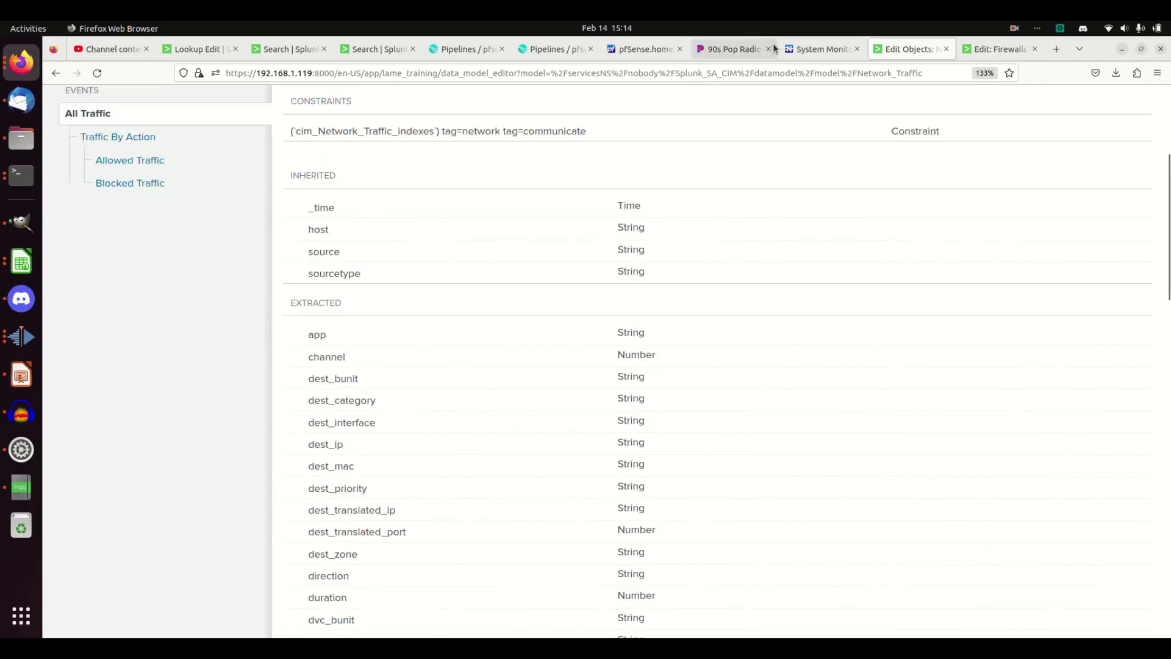
pyautogui.click(462, 49)
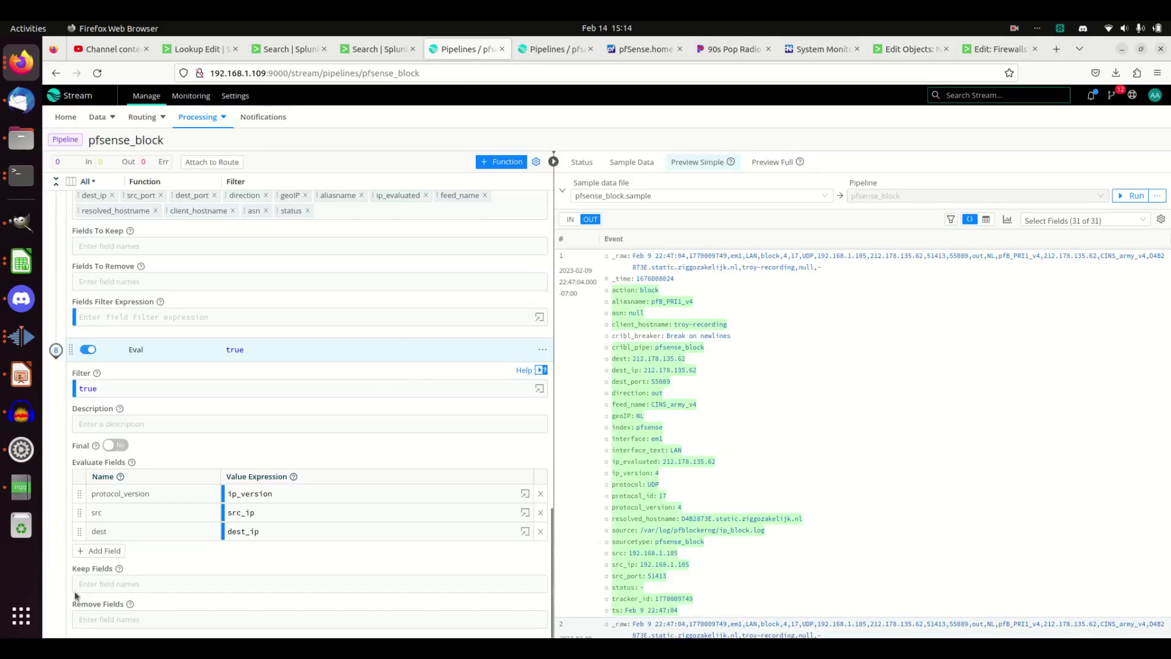
pyautogui.click(103, 550)
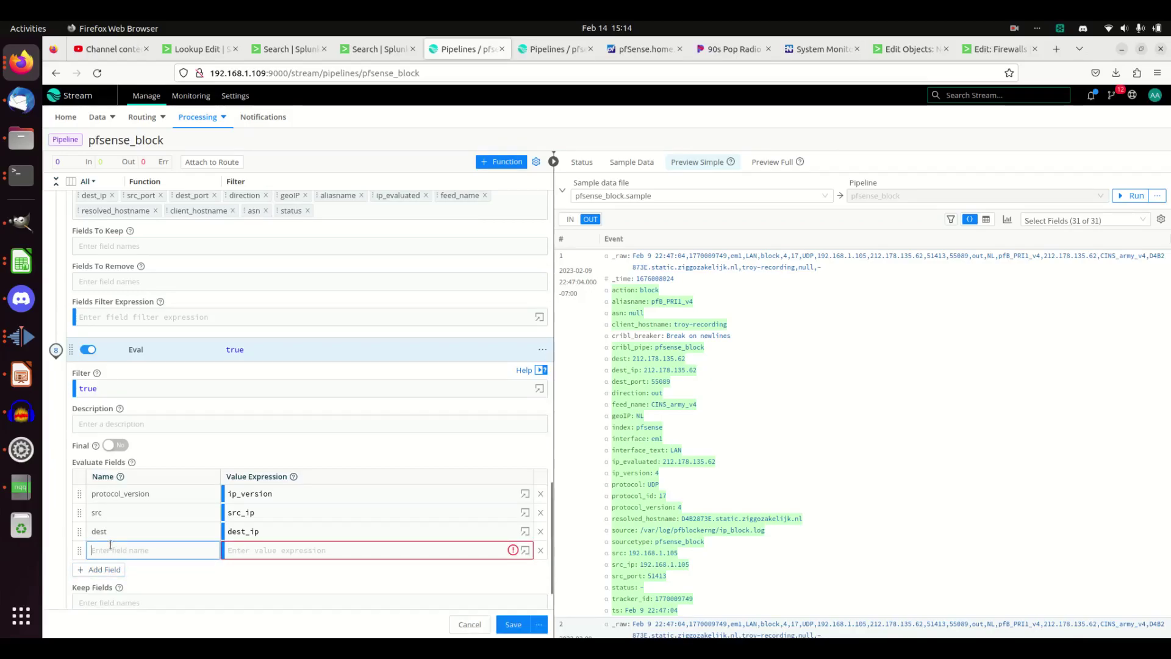
pyautogui.write('app')
pyautogui.press('Tab')
pyautogui.write('p')
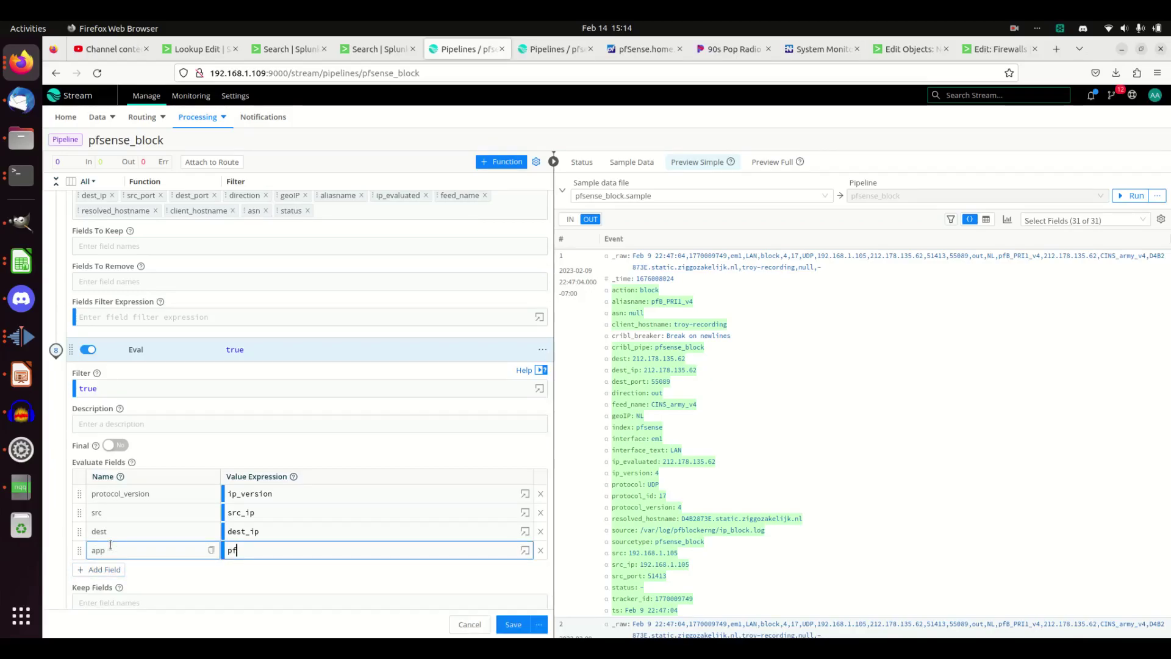
pyautogui.write('fbloc')
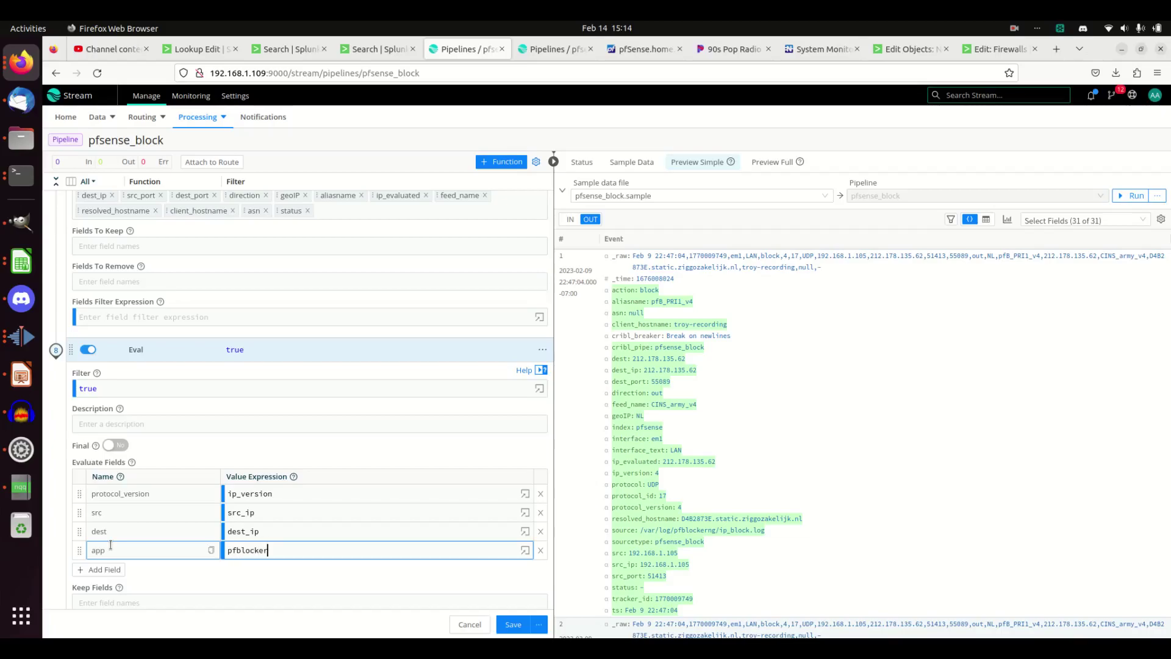
pyautogui.write("ker'")
pyautogui.press('Home')
pyautogui.write("'")
# - Add the evaluate field vendor_product with the value expression 'pfsense' to the Eval function and save the pipeline
pyautogui.click(116, 568)
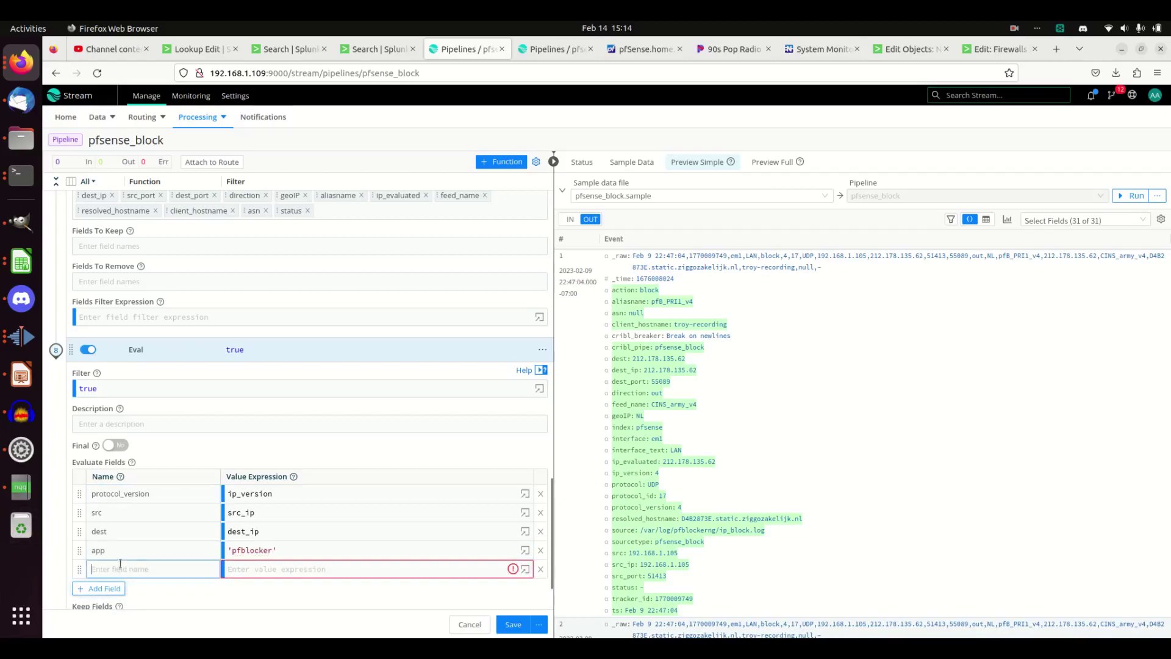
pyautogui.write('ver')
pyautogui.write('dor')
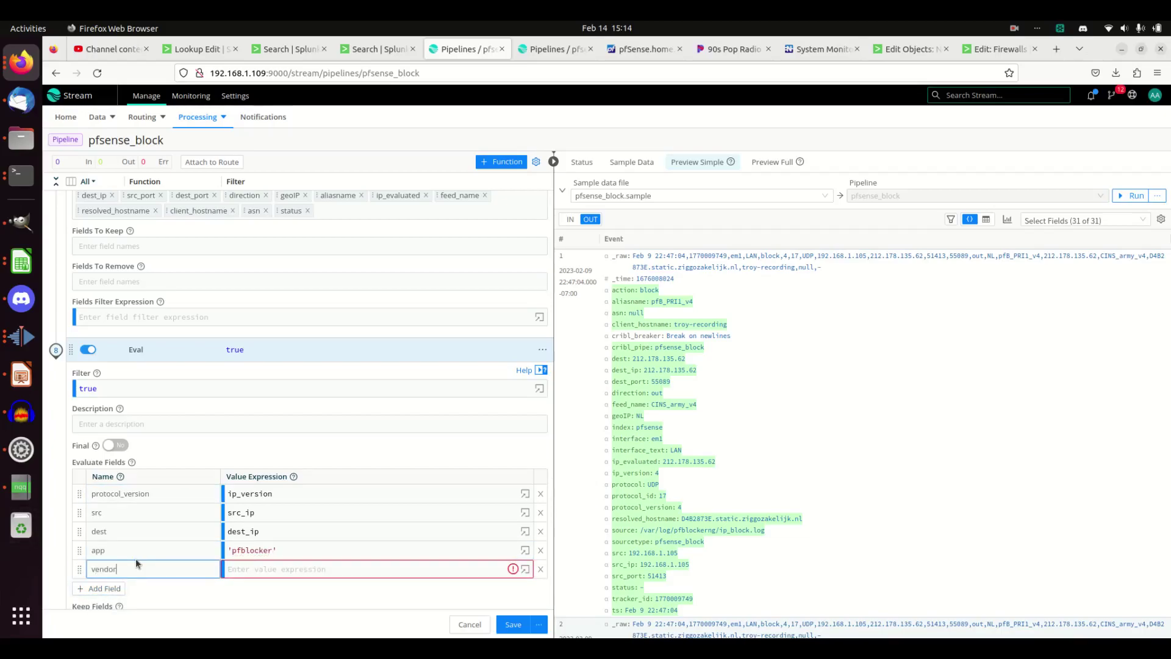
pyautogui.write('_product')
pyautogui.press('Tab')
pyautogui.write("'pr")
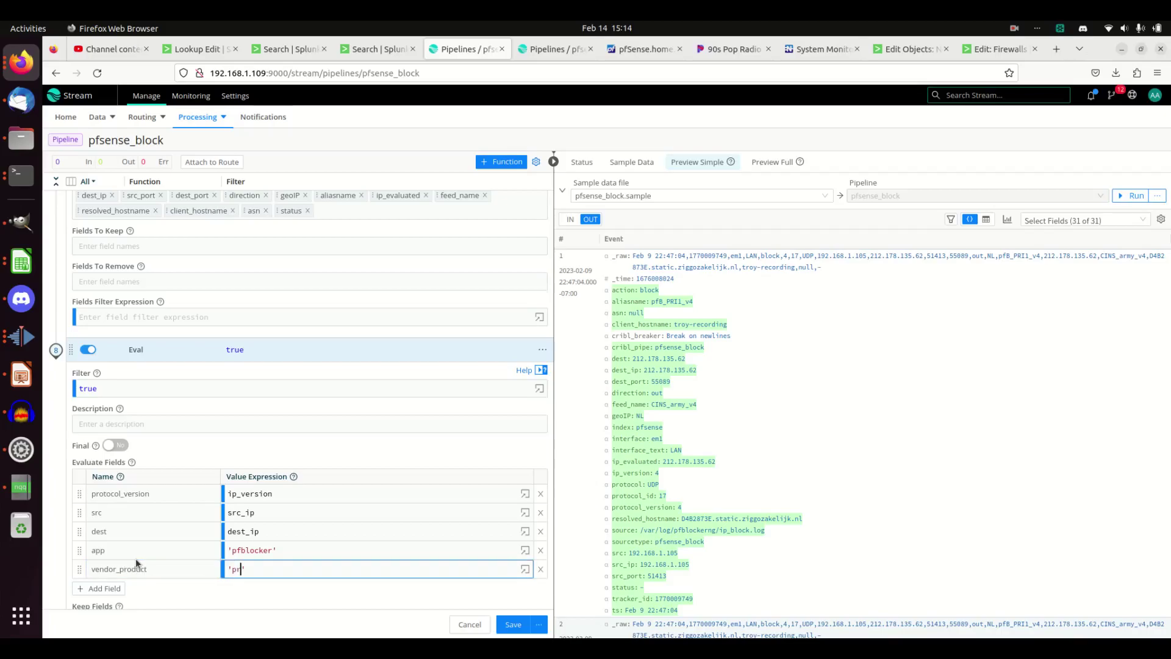
pyautogui.press('BackSpace')
pyautogui.write('fsense')
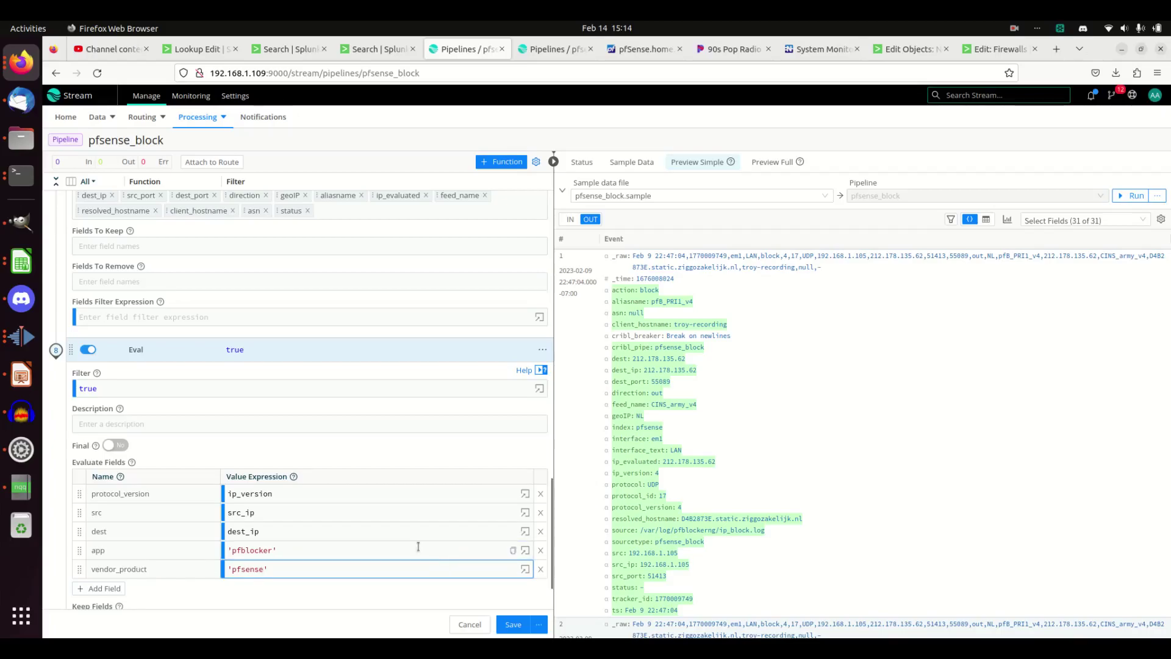
pyautogui.scroll(3, 359, 280)
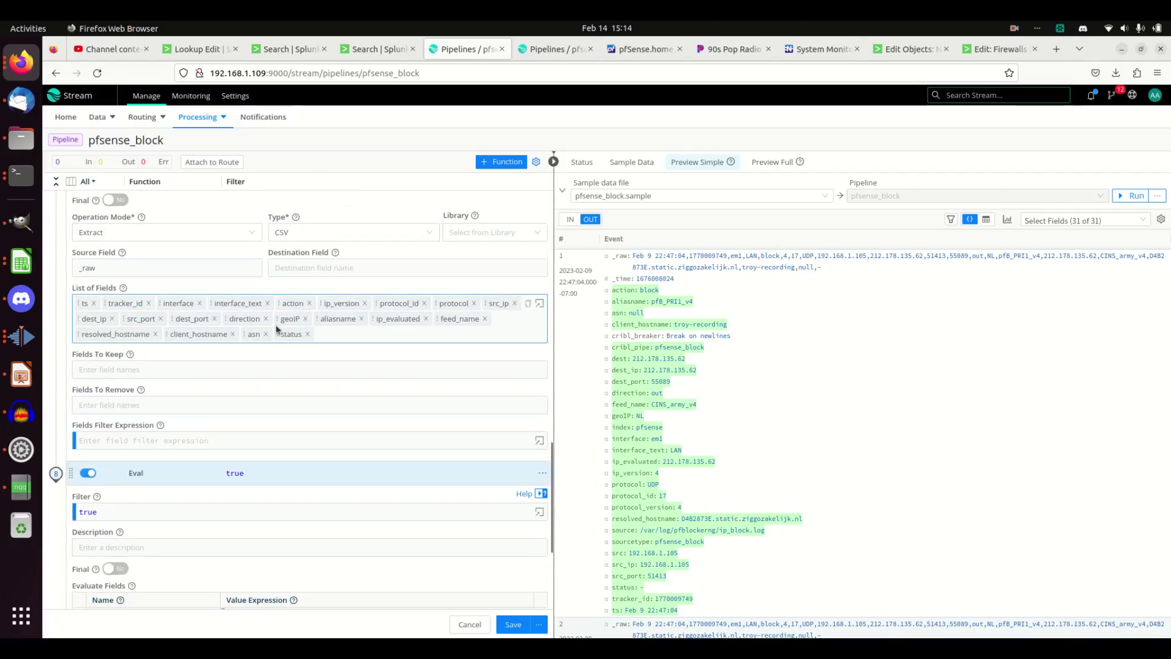
pyautogui.click(504, 622)
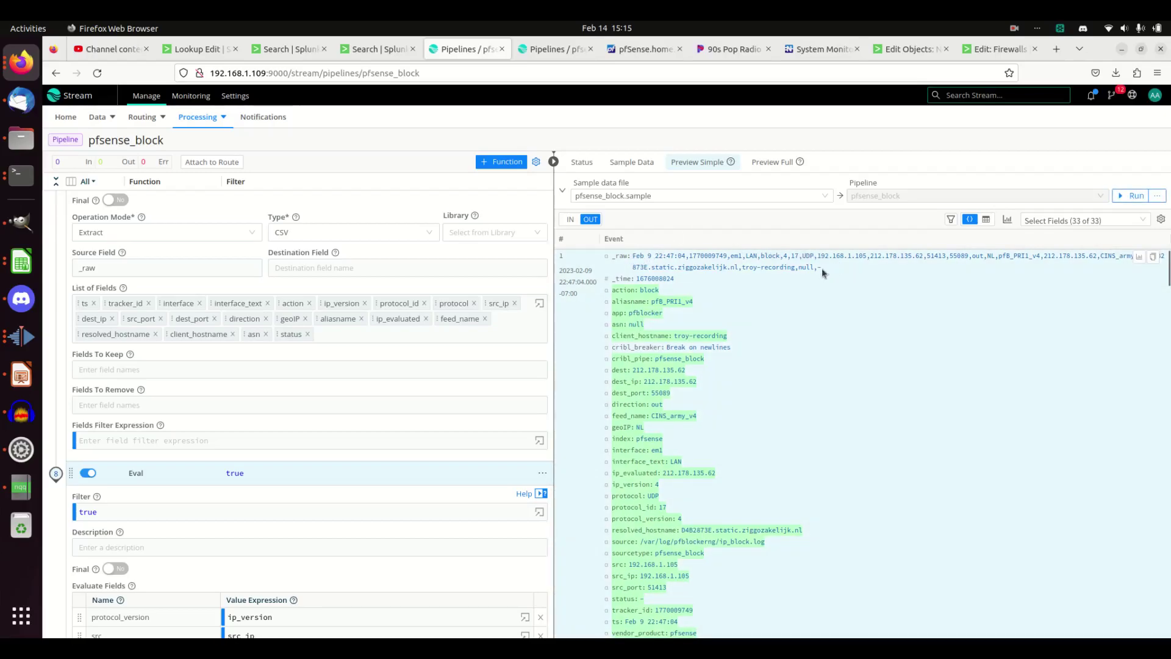
# - Add a Serialize function after the last Eval function and set its type to Key=Value Pairs
pyautogui.scroll(-4, 433, 460)
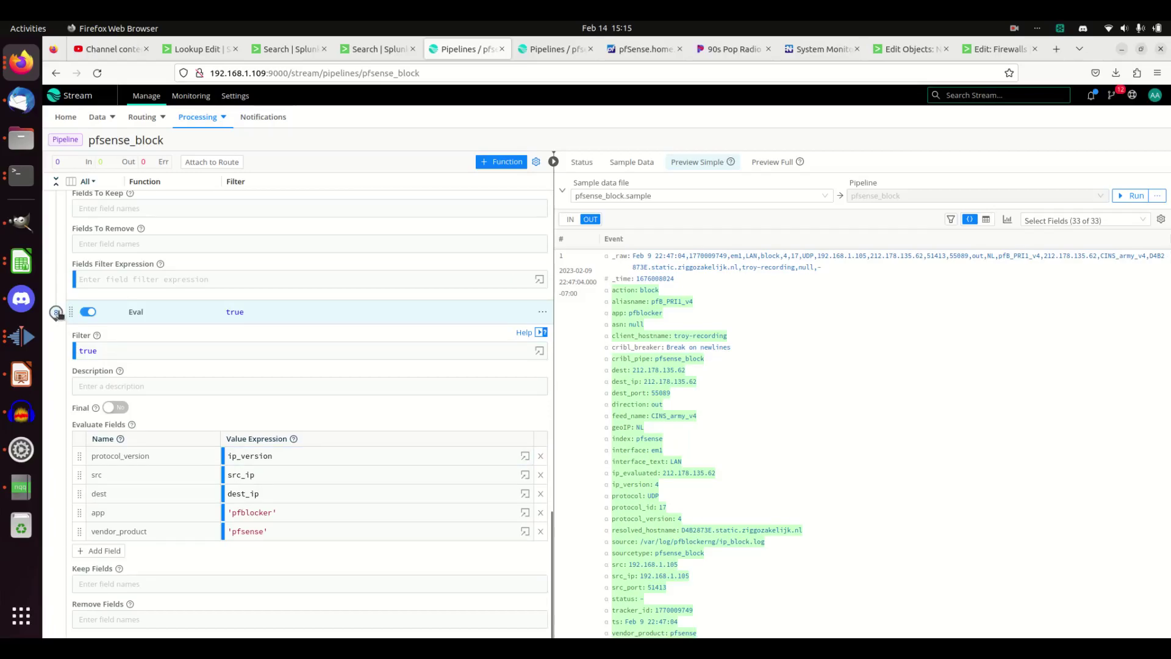
pyautogui.scroll(8, 57, 314)
pyautogui.click(499, 164)
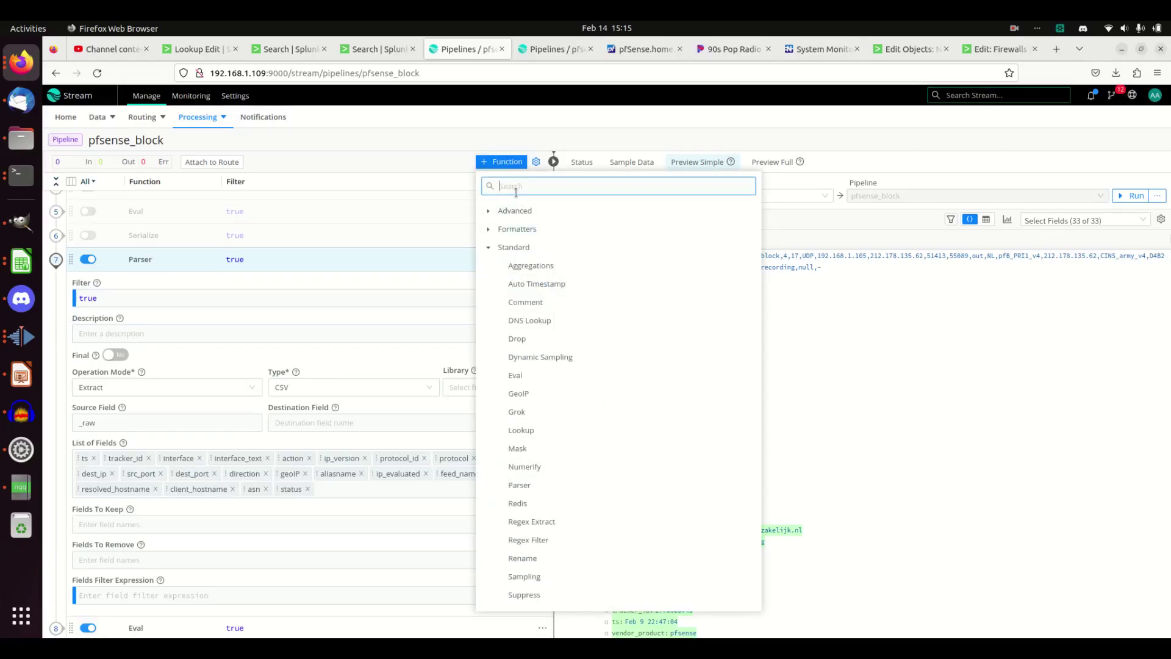
pyautogui.write('serial')
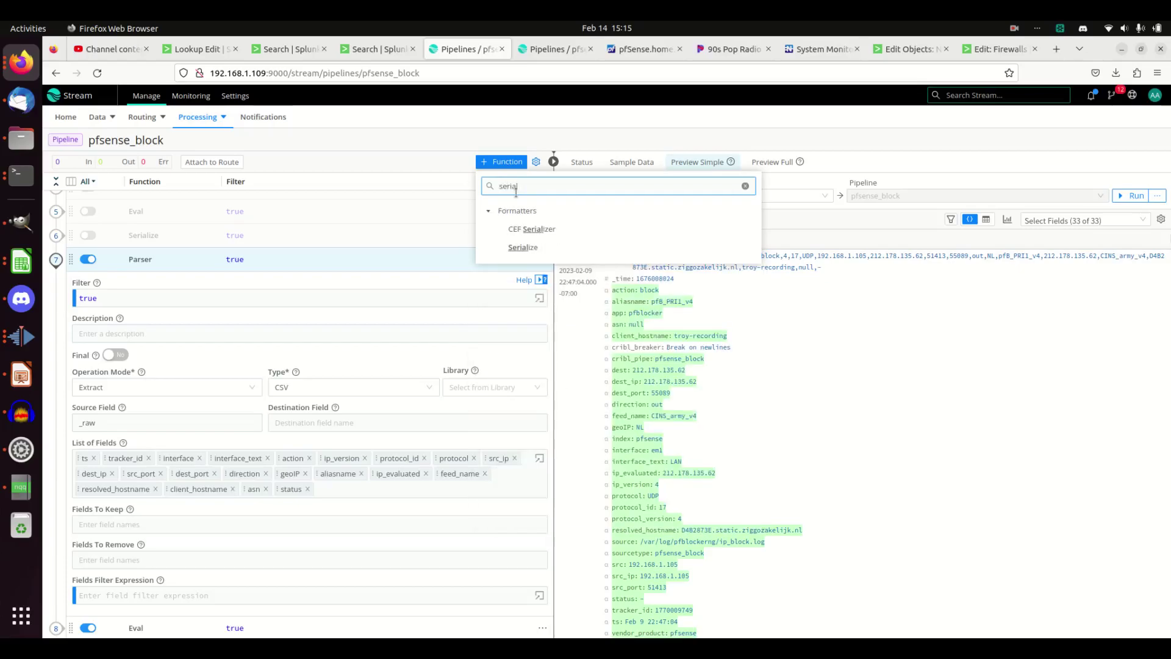
pyautogui.click(522, 247)
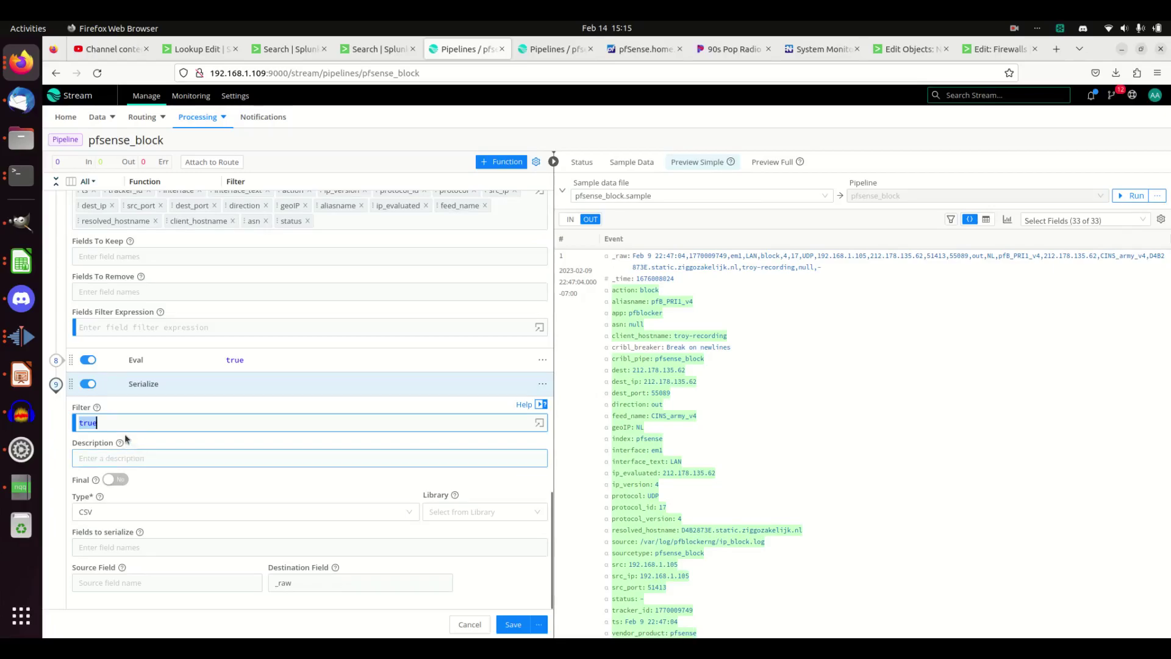
pyautogui.click(128, 512)
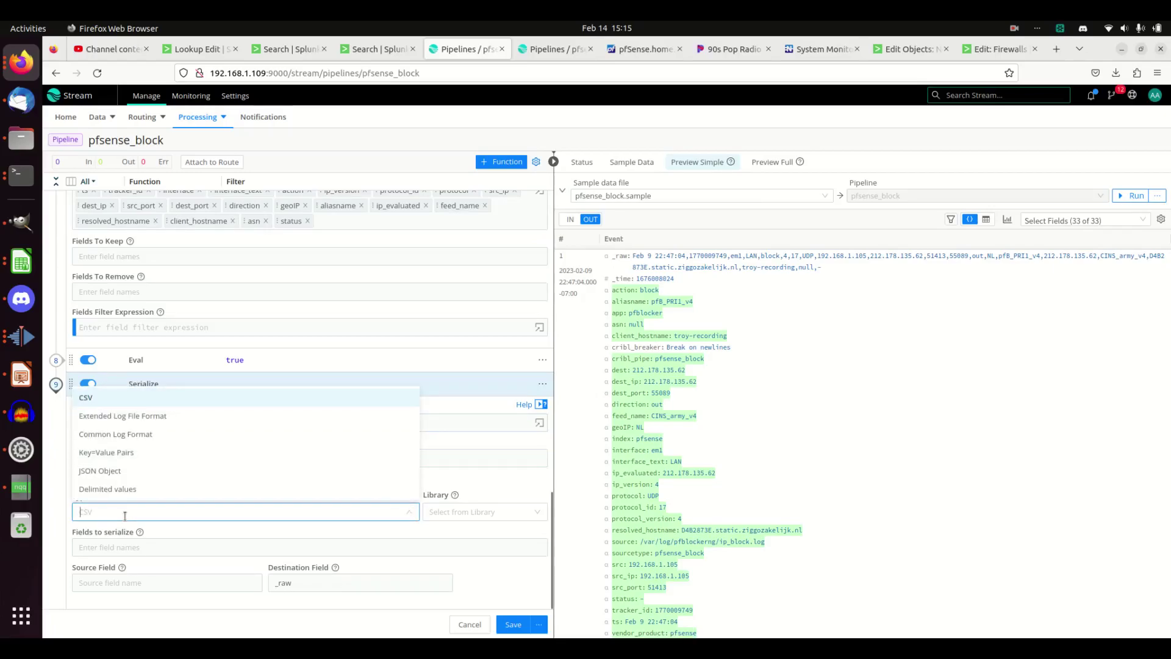
pyautogui.click(107, 453)
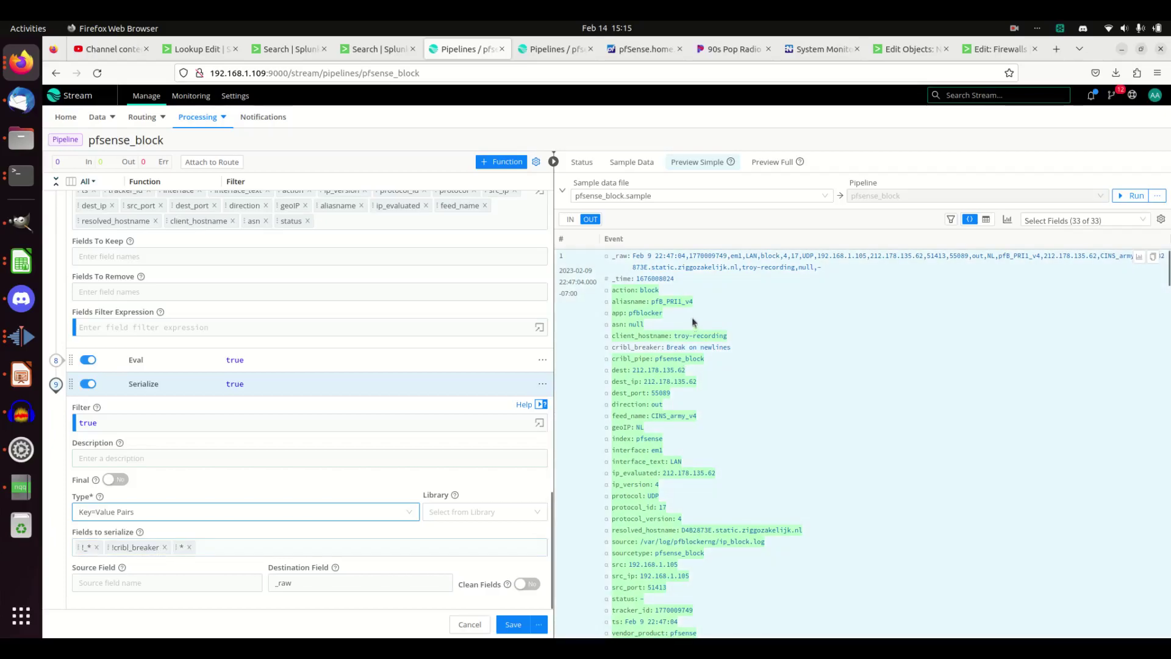
# - Add the exclusions !index, !source and !sourcetype to the fields to serialize, placed before the * wildcard, and save the pipeline
pyautogui.click(198, 546)
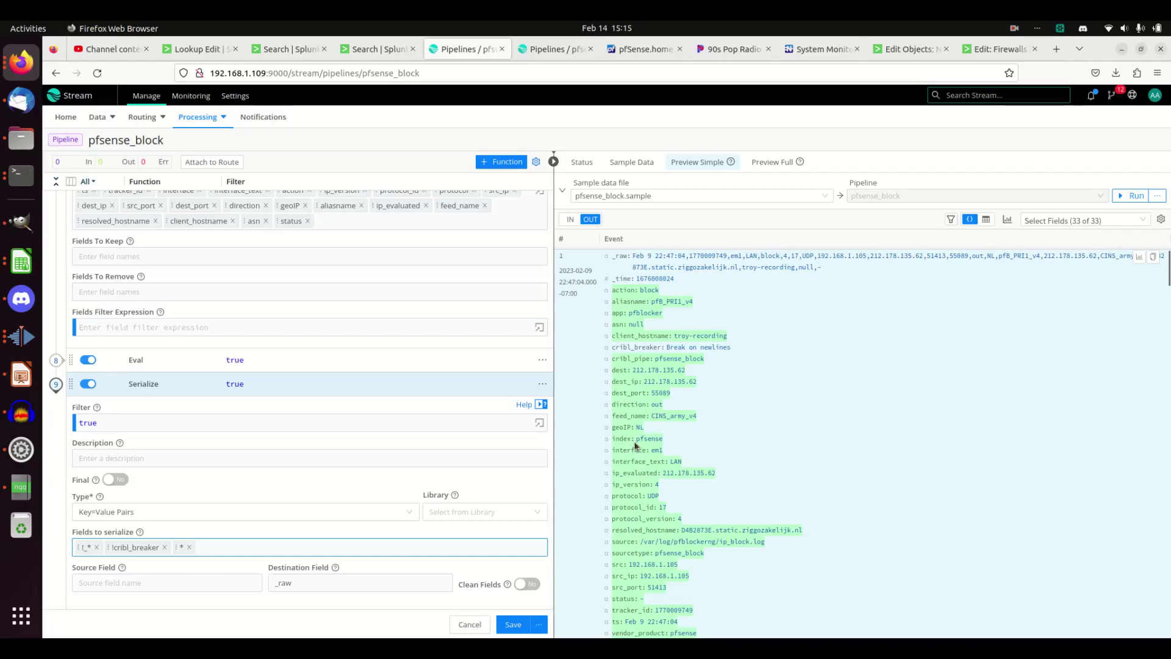
pyautogui.write('!index')
pyautogui.press('Return')
pyautogui.write('!s')
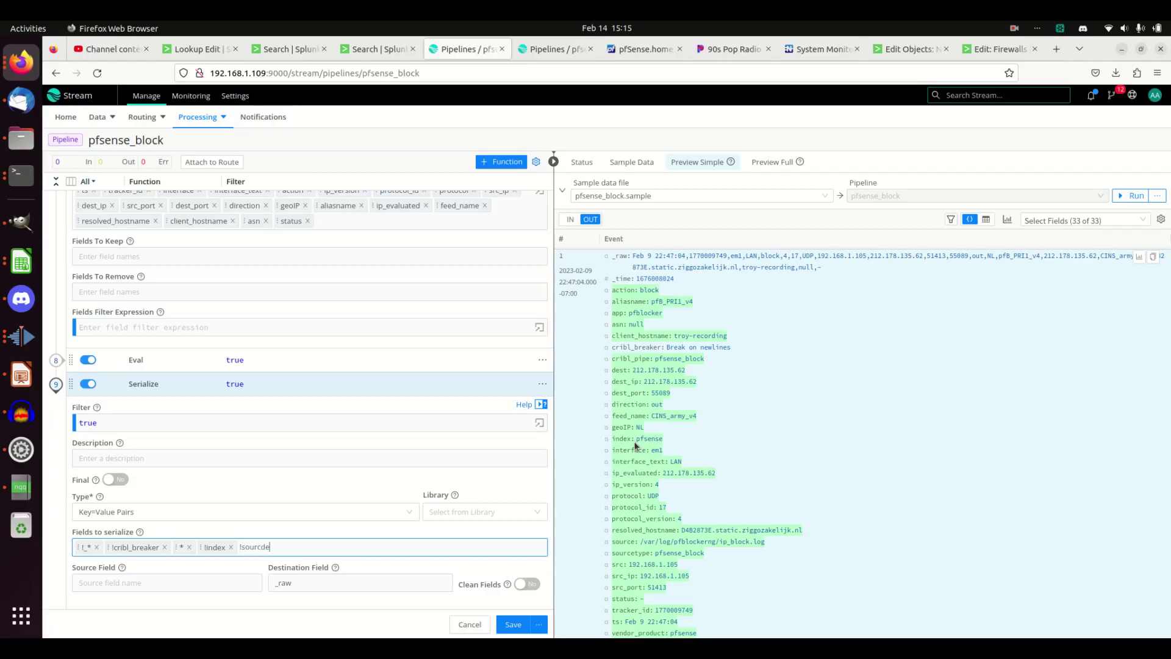
pyautogui.write('ource')
pyautogui.press('Return')
pyautogui.write('!sourcetyp')
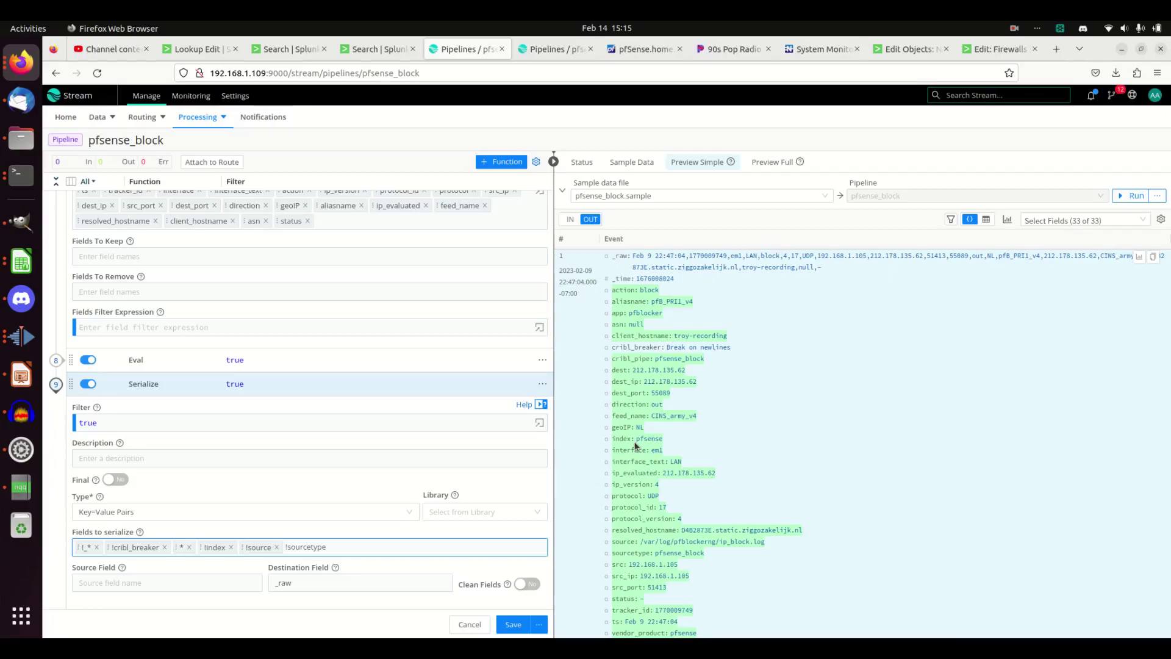
pyautogui.write('e')
pyautogui.press('Return')
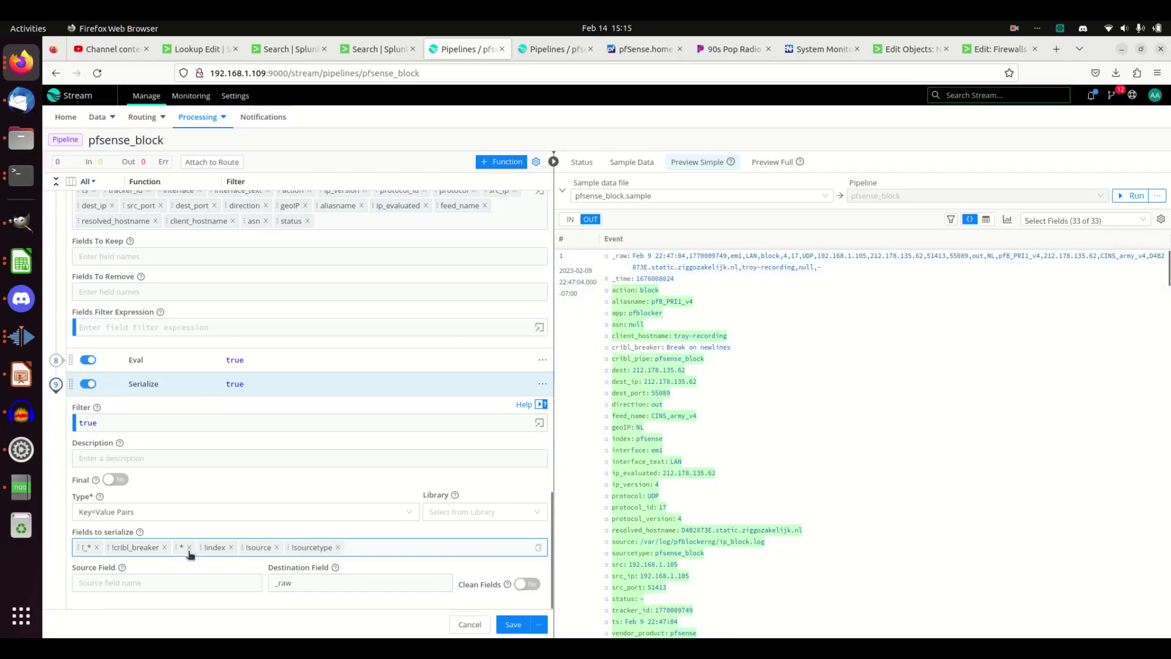
pyautogui.moveTo(180, 548); pyautogui.dragTo(275, 546)
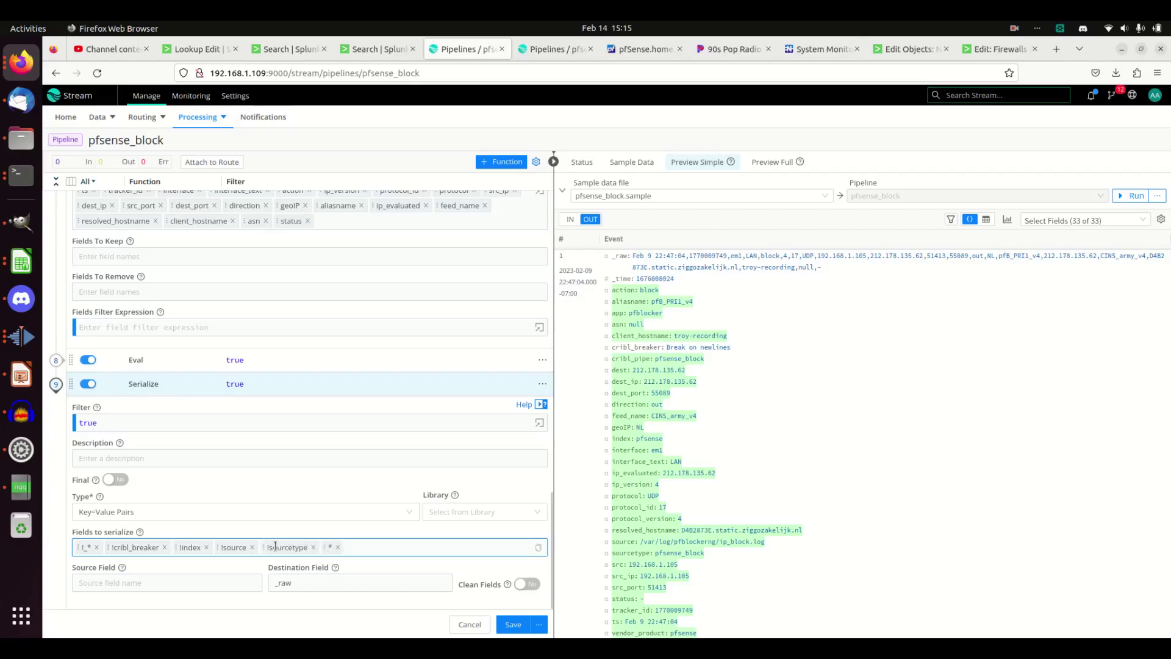
pyautogui.click(515, 625)
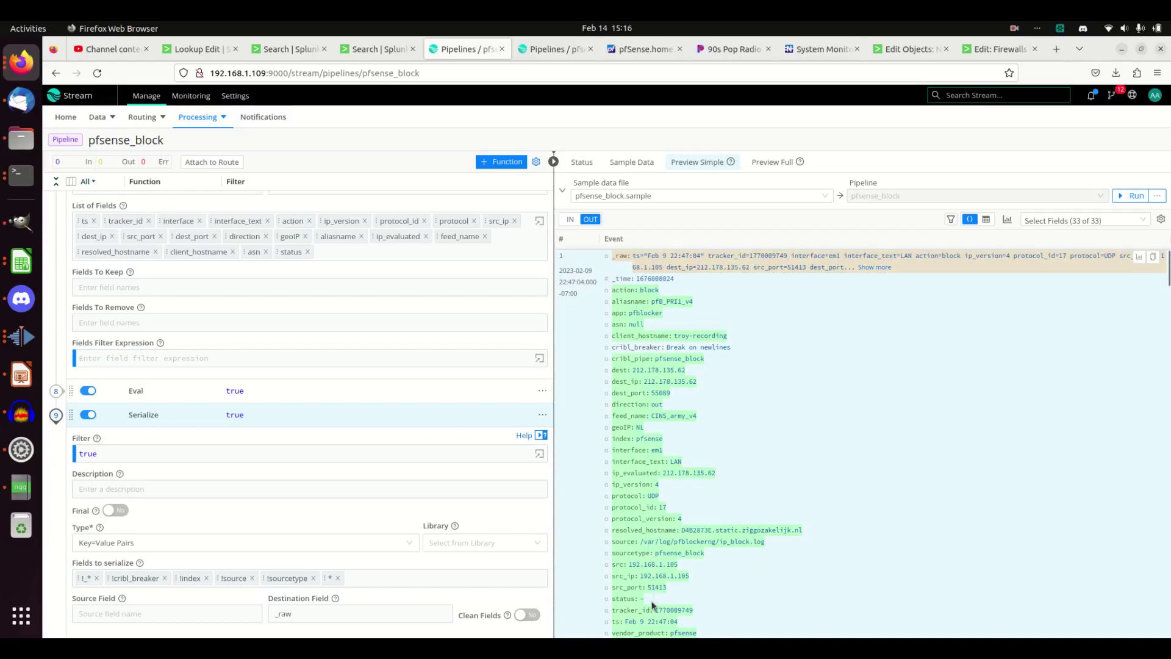
# - Review the output events, set ip_evaluated and geoIP as fields to remove in the Eval function before Serialize, and save the pipeline
pyautogui.scroll(-3, 654, 585)
pyautogui.scroll(3, 661, 481)
pyautogui.scroll(-3, 646, 381)
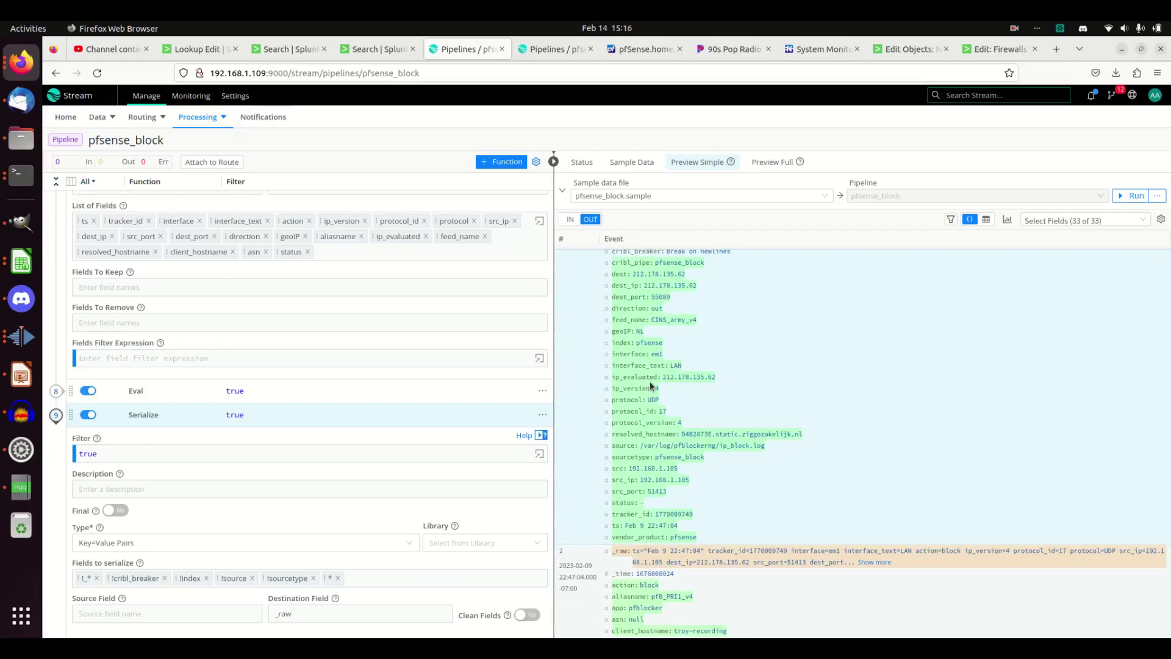
pyautogui.click(236, 488)
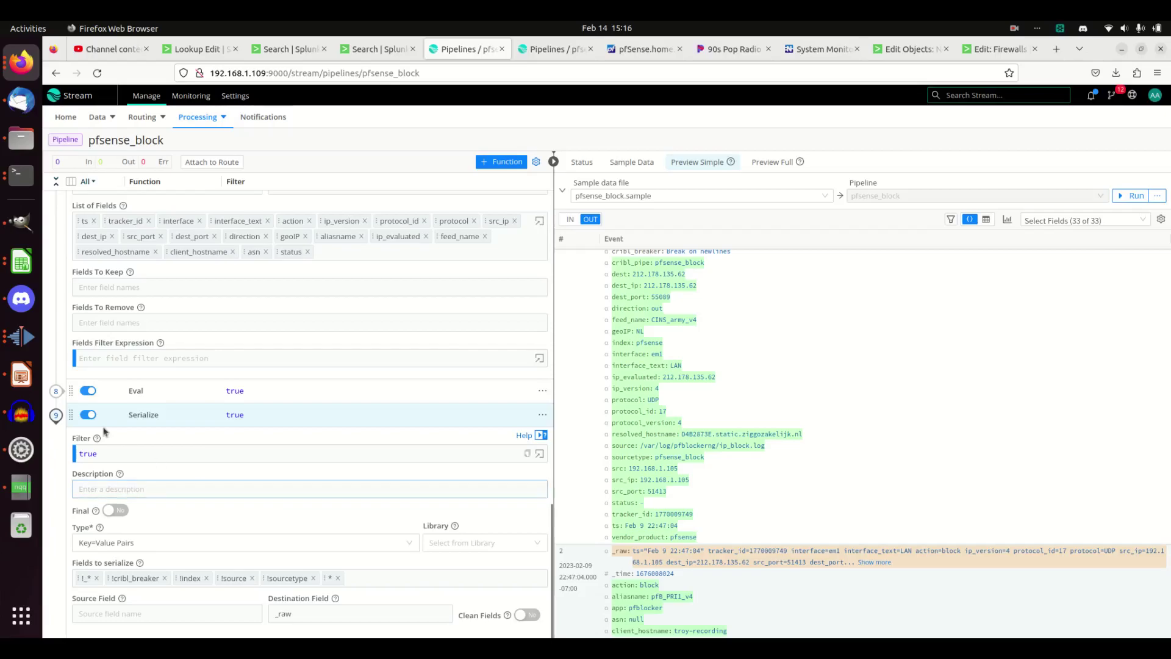
pyautogui.click(59, 395)
pyautogui.scroll(-4, 122, 443)
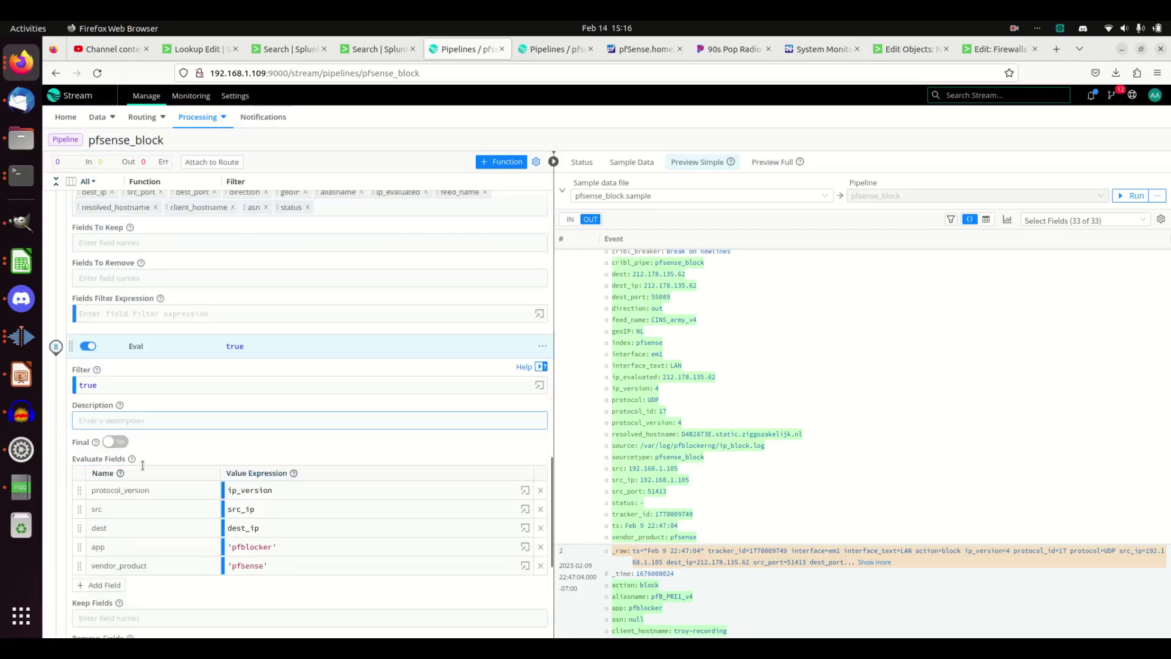
pyautogui.click(117, 450)
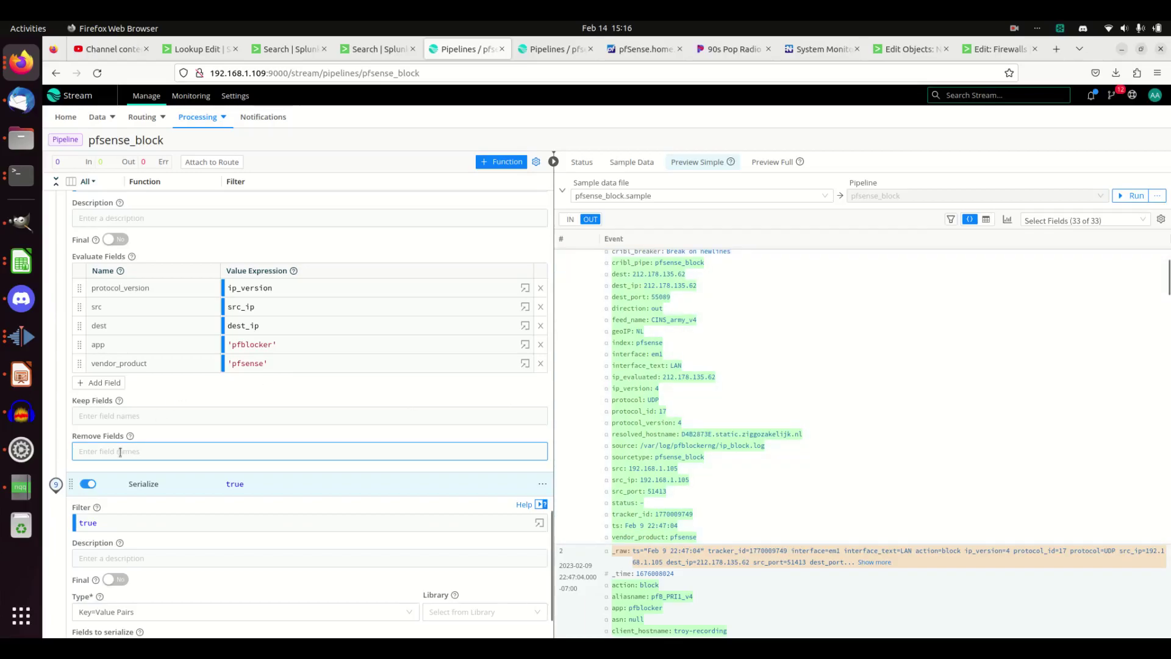
pyautogui.write('ip_evaluated')
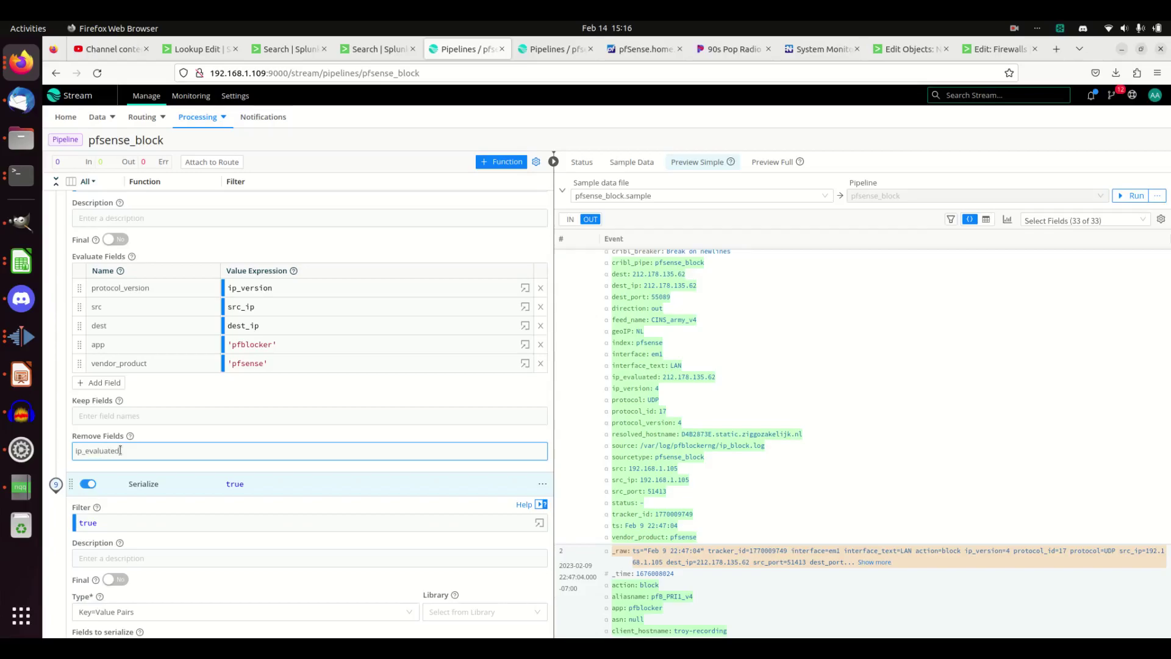
pyautogui.press('Return')
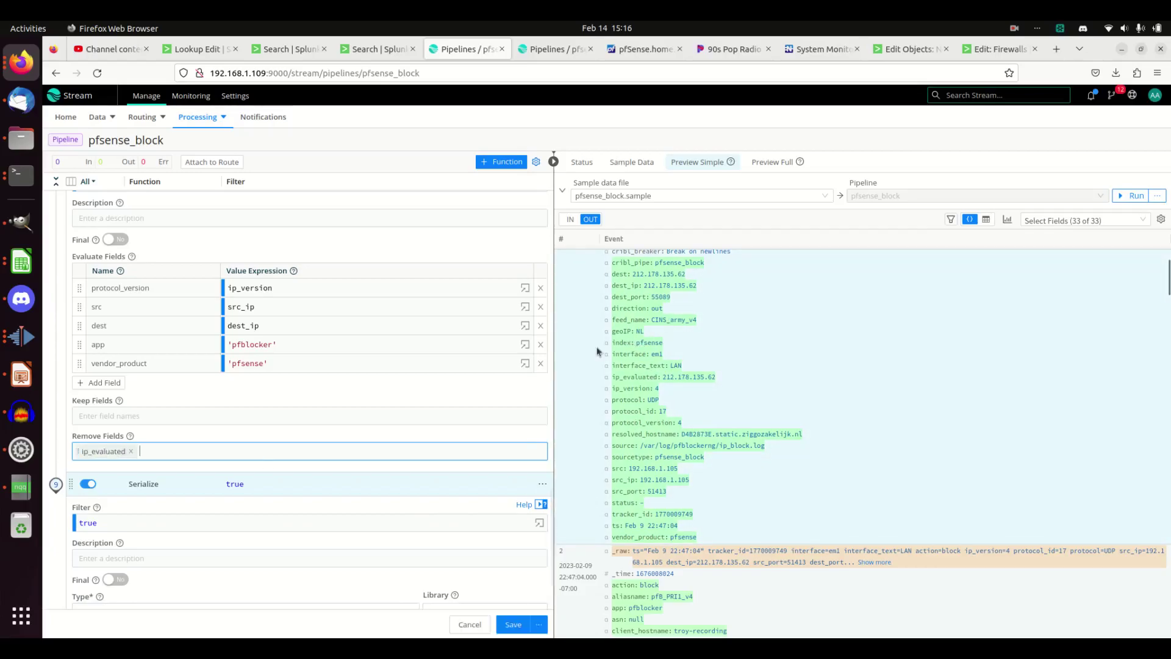
pyautogui.write('geoIP')
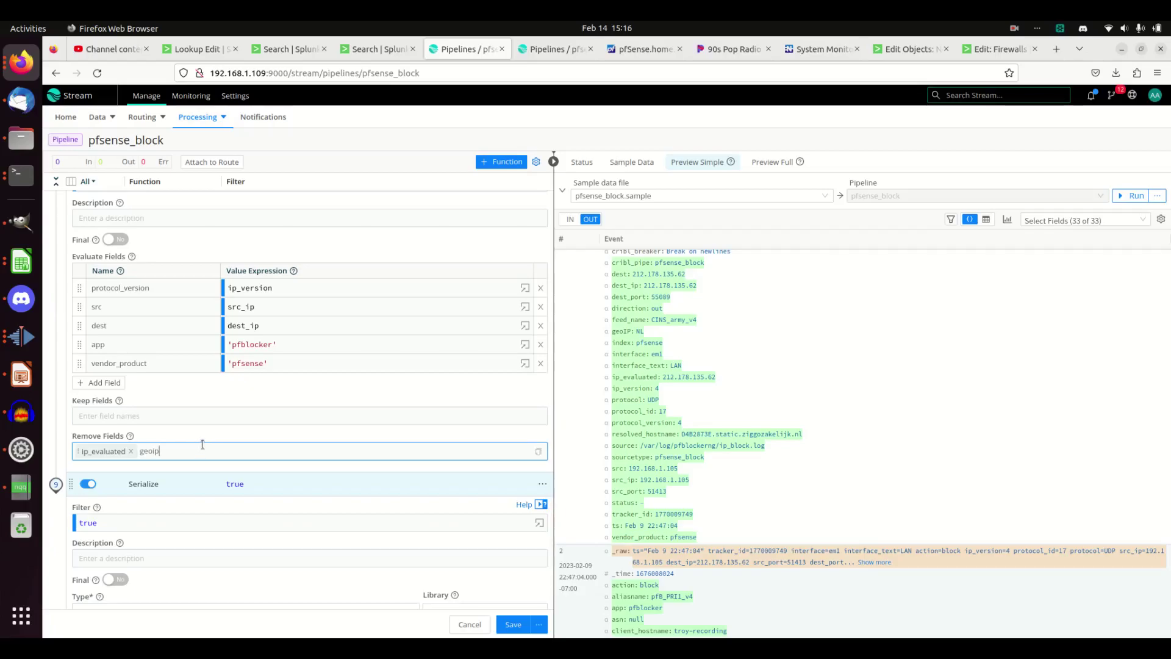
pyautogui.press('Return')
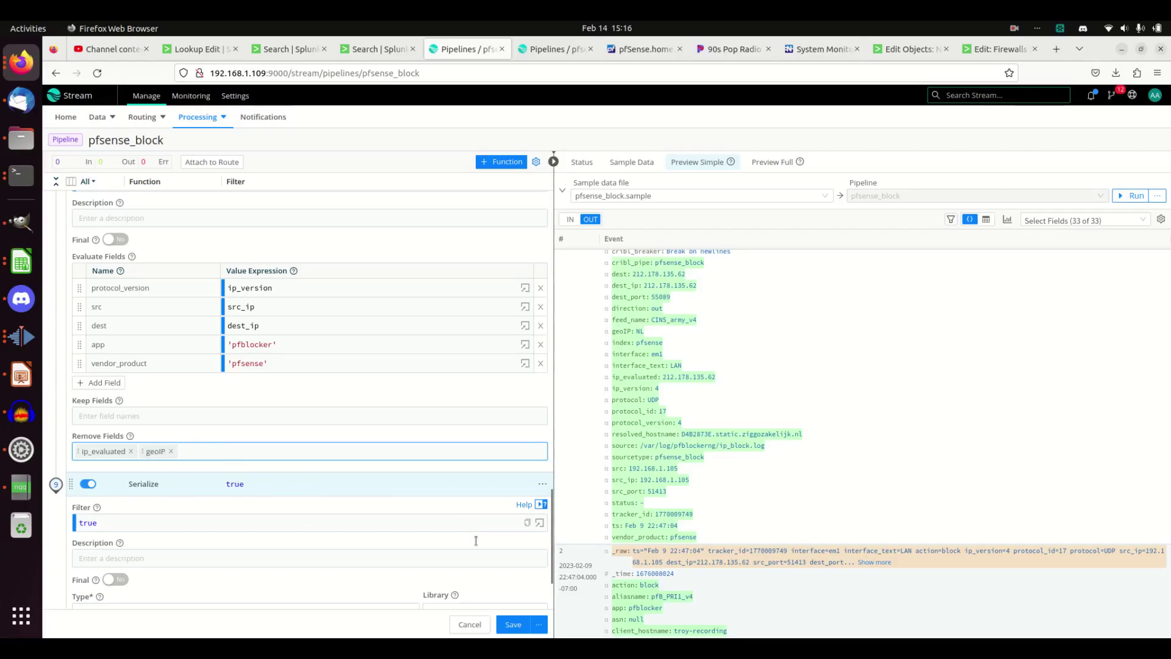
pyautogui.click(515, 625)
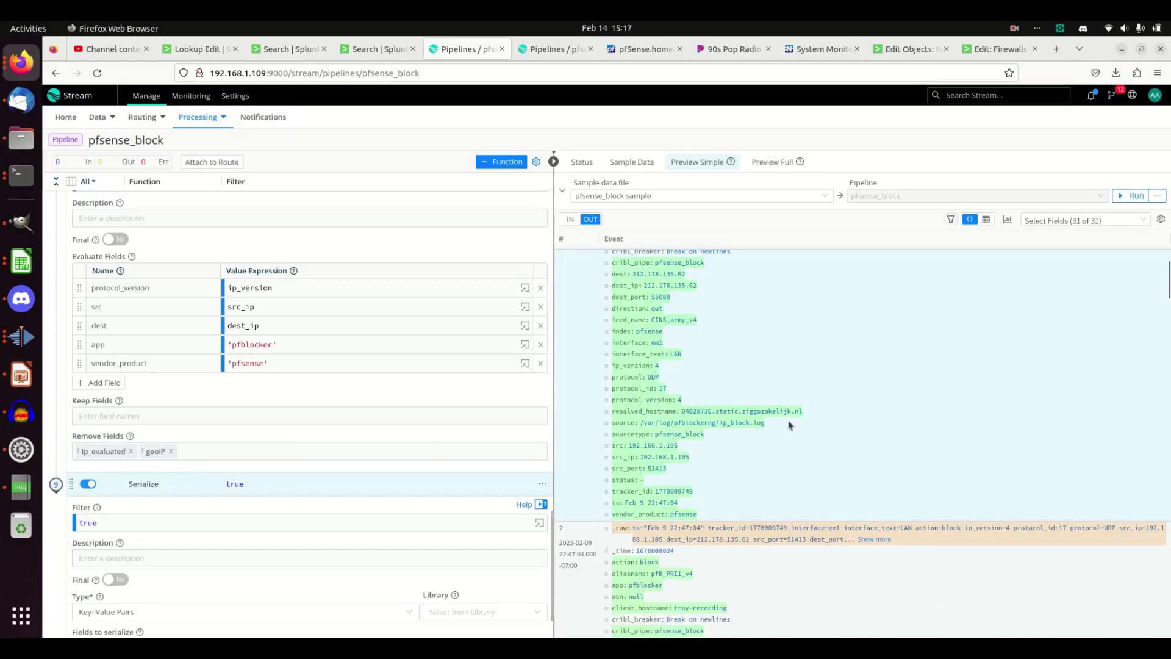
# - Add another Eval function at the end of the pipeline, after Serialize
pyautogui.scroll(3, 771, 426)
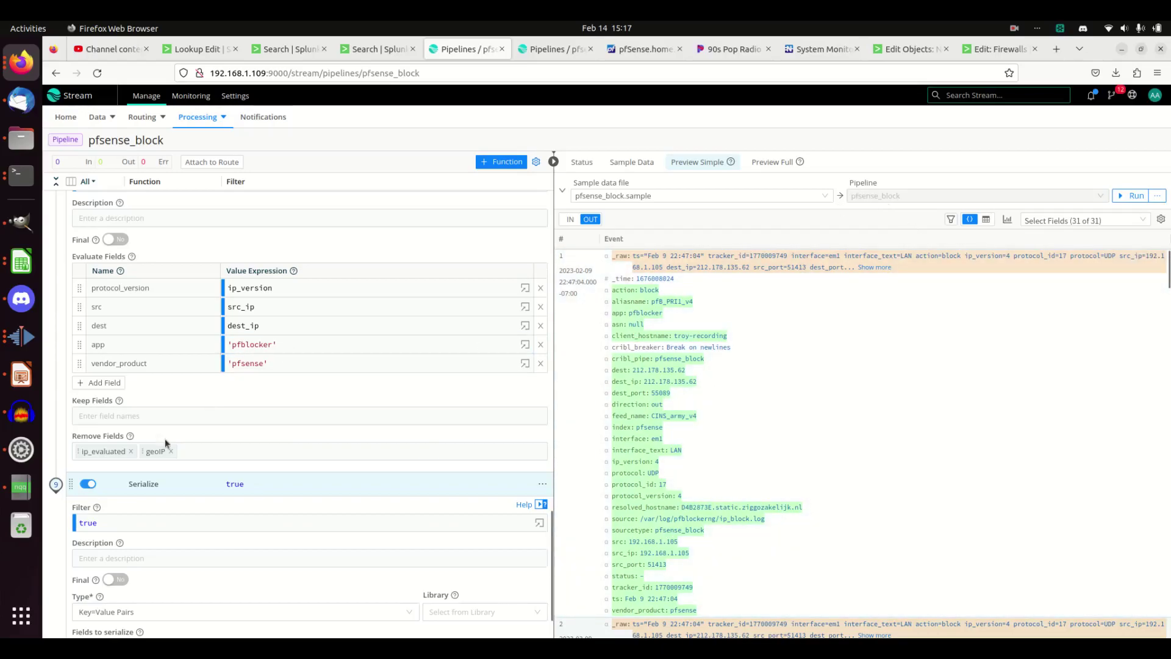
pyautogui.click(162, 451)
pyautogui.click(500, 163)
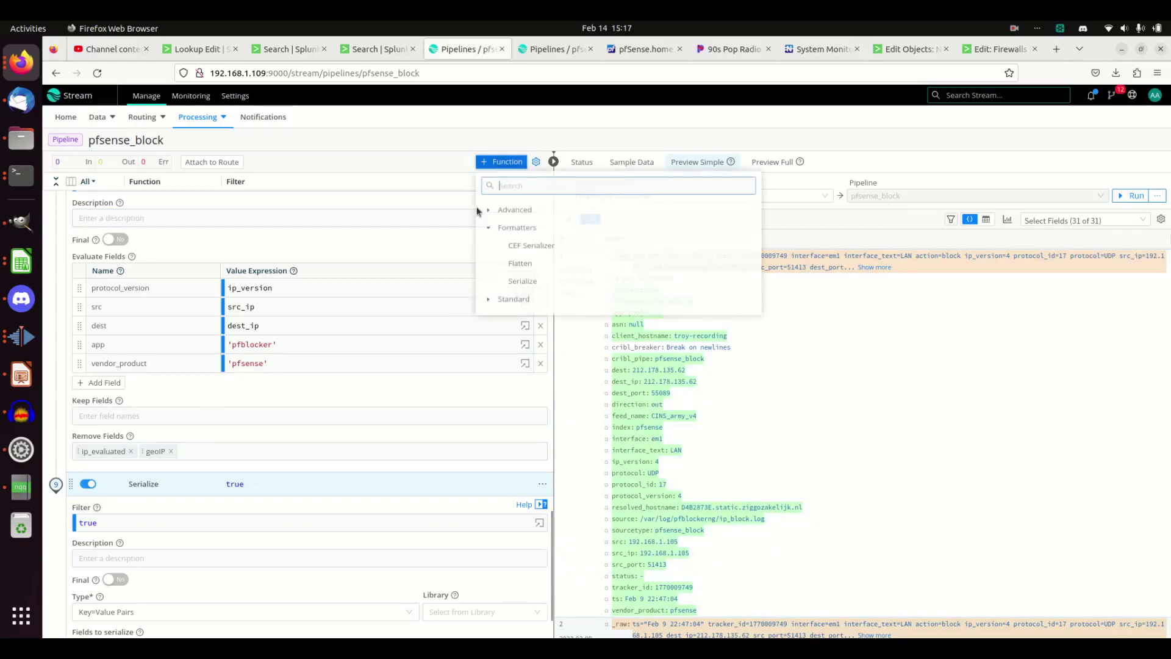
pyautogui.write('eval')
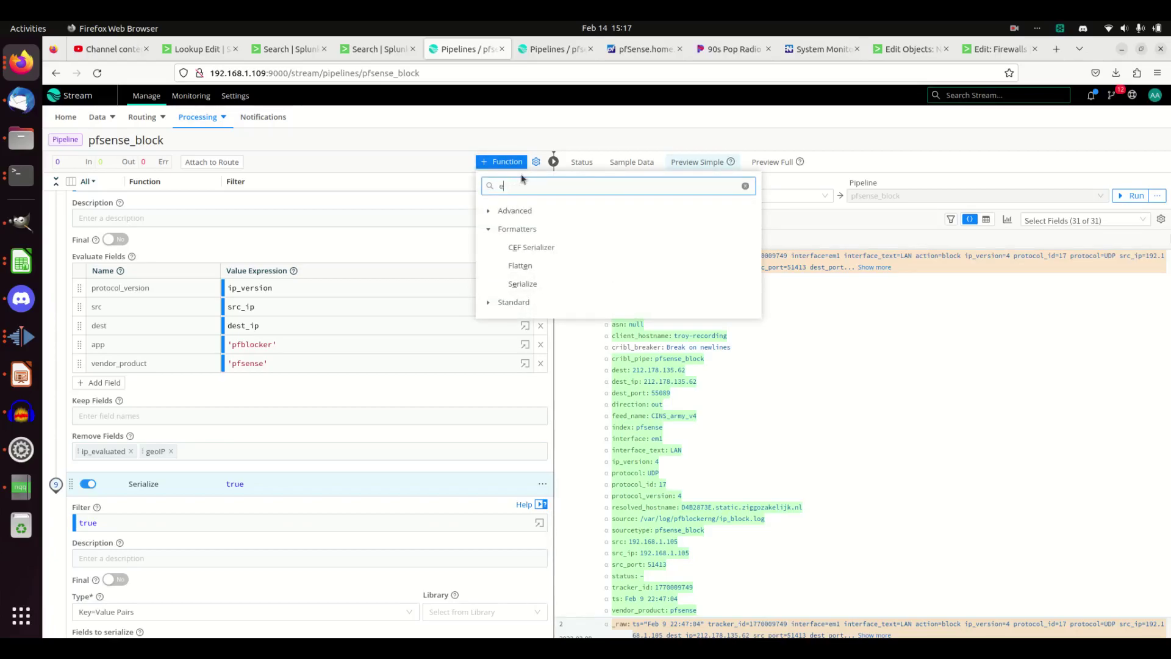
pyautogui.click(516, 230)
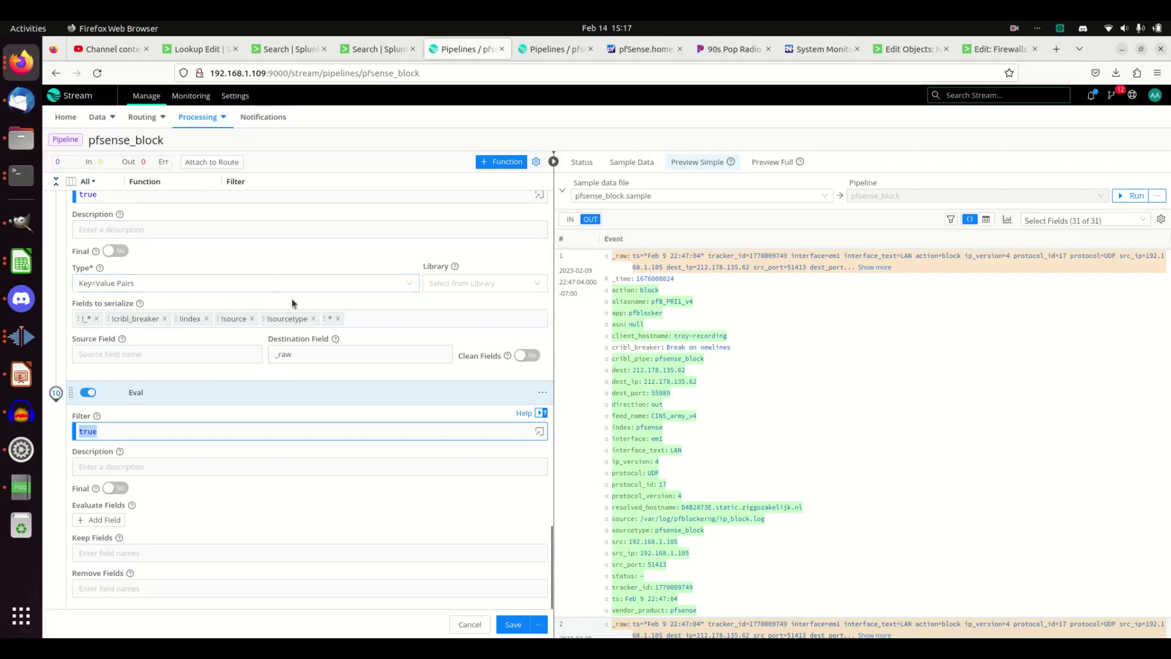
# - Copy the list of fields to remove from the Eval before Serialize into the same setting of the new last Eval
pyautogui.scroll(1, 244, 261)
pyautogui.scroll(3, 243, 261)
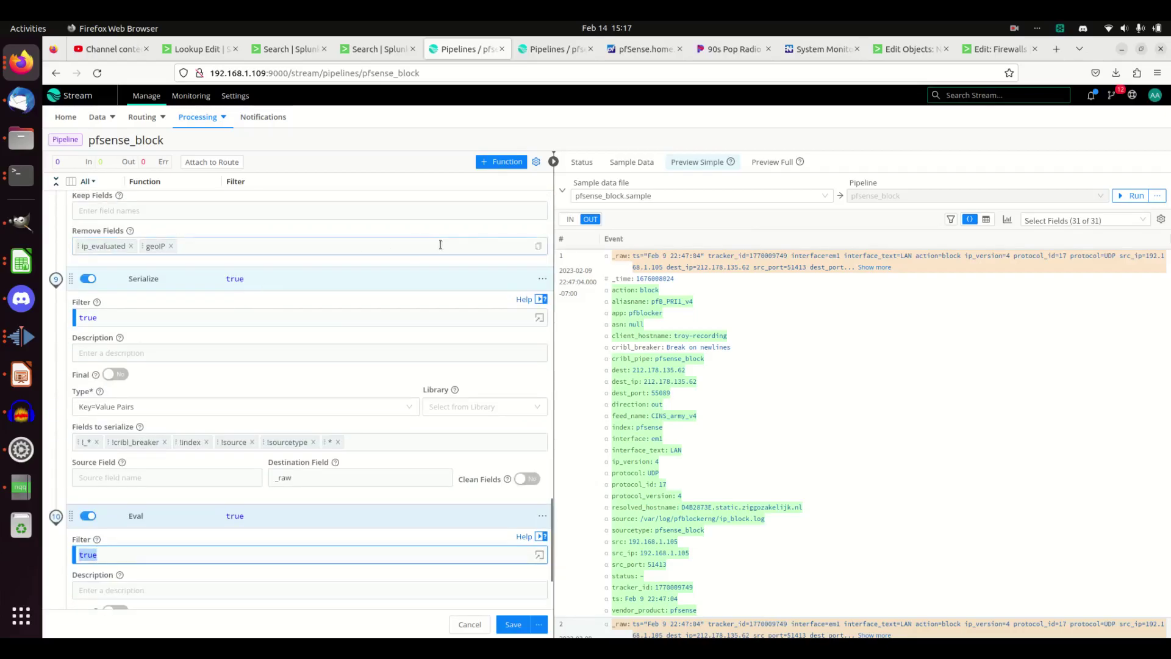
pyautogui.click(539, 246)
pyautogui.scroll(-2, 183, 488)
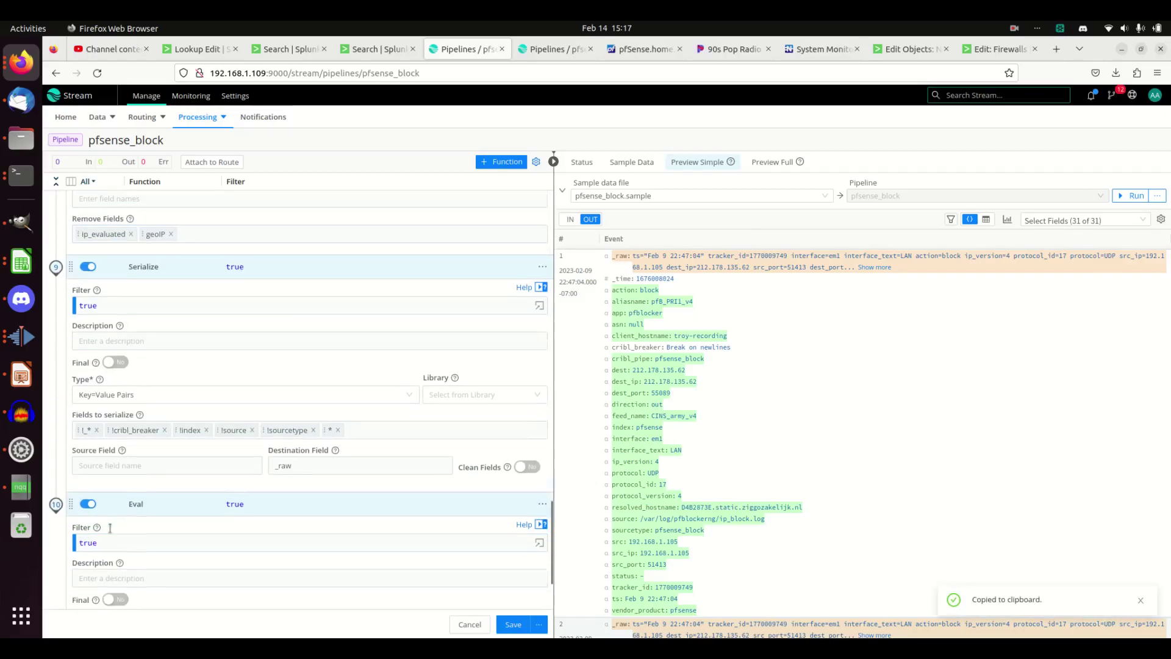
pyautogui.click(140, 528)
pyautogui.scroll(-2, 139, 528)
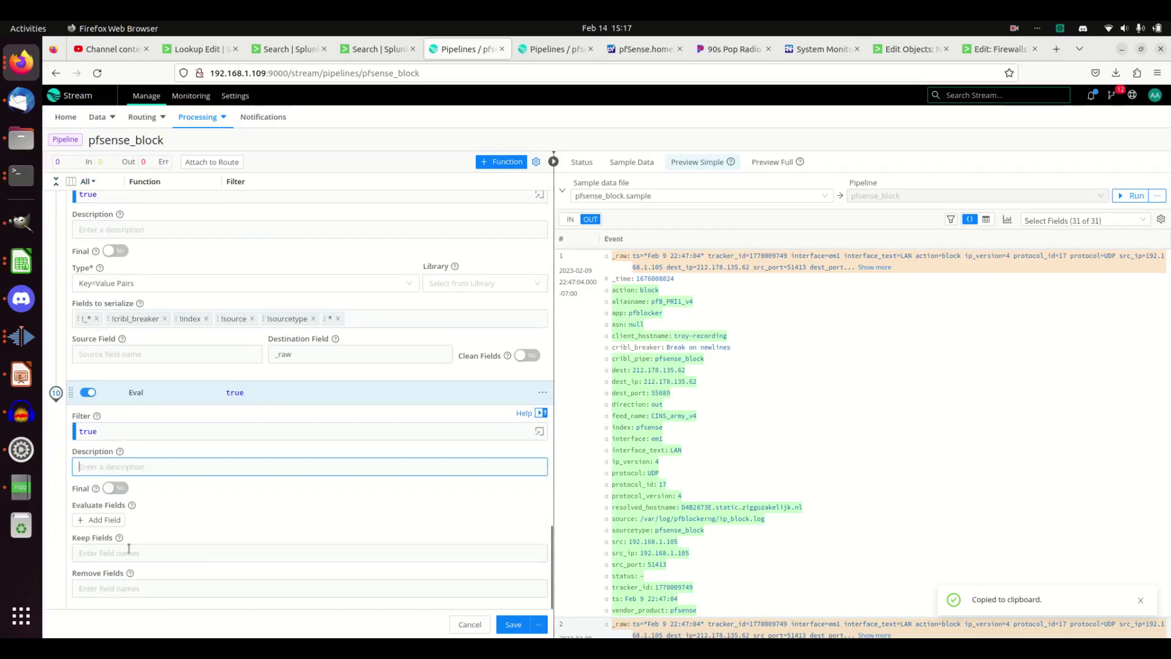
pyautogui.click(103, 587)
pyautogui.hotkey('ctrl', 'v')
# - Clear ip_evaluated and geoIP from the fields to remove in the Eval function before Serialize
pyautogui.scroll(5, 170, 477)
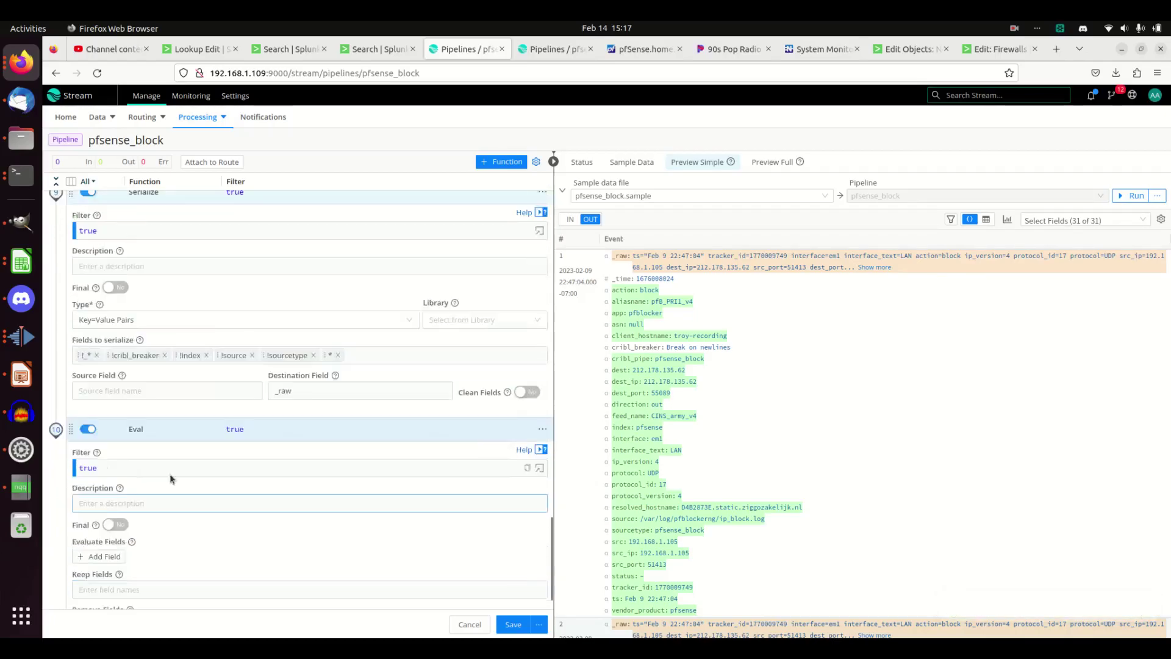
pyautogui.click(218, 314)
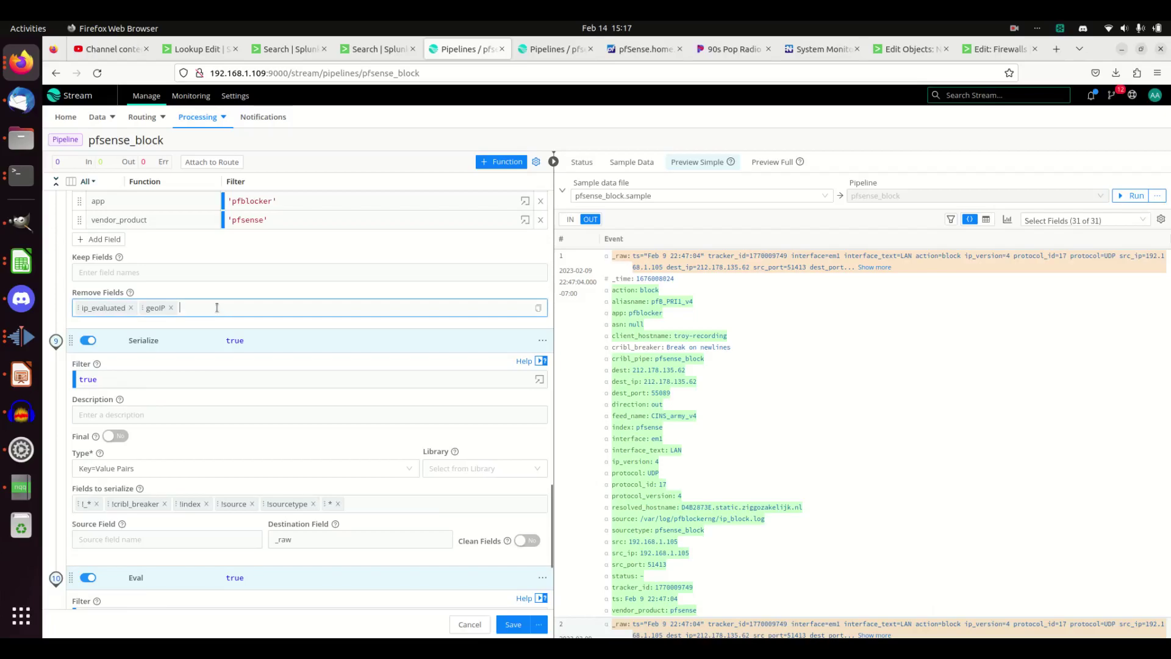
pyautogui.press('BackSpace')
pyautogui.press('BackSpace')
pyautogui.scroll(-5, 366, 555)
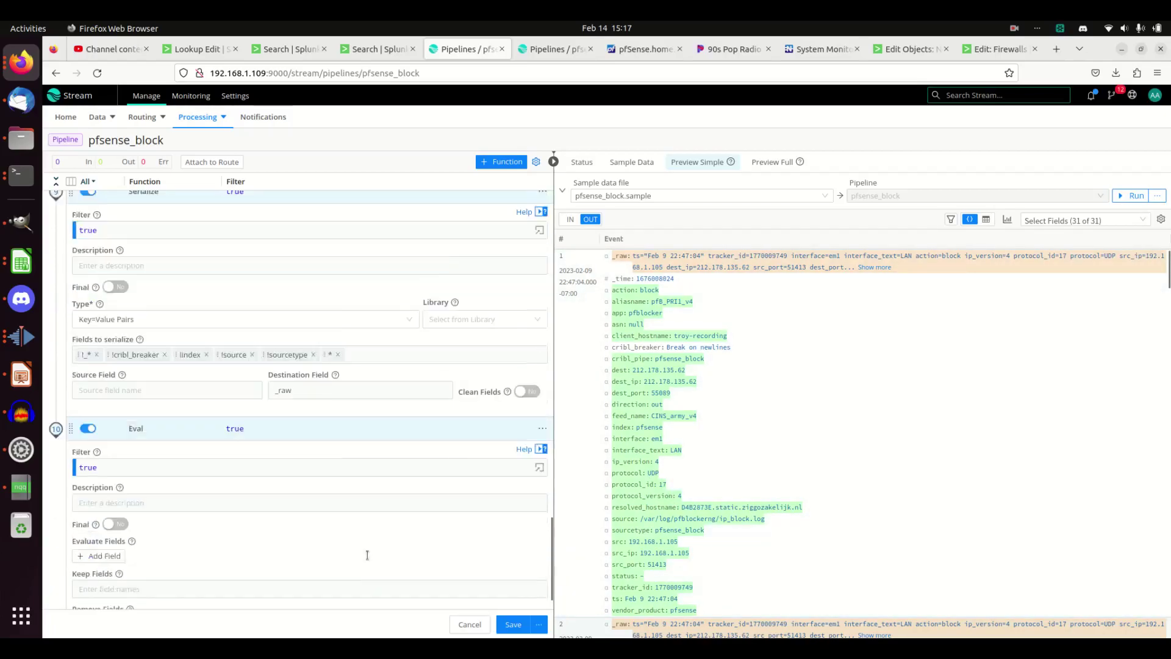
# - Add feed_name to the fields to remove in the last Eval function and save the pipeline
pyautogui.click(194, 589)
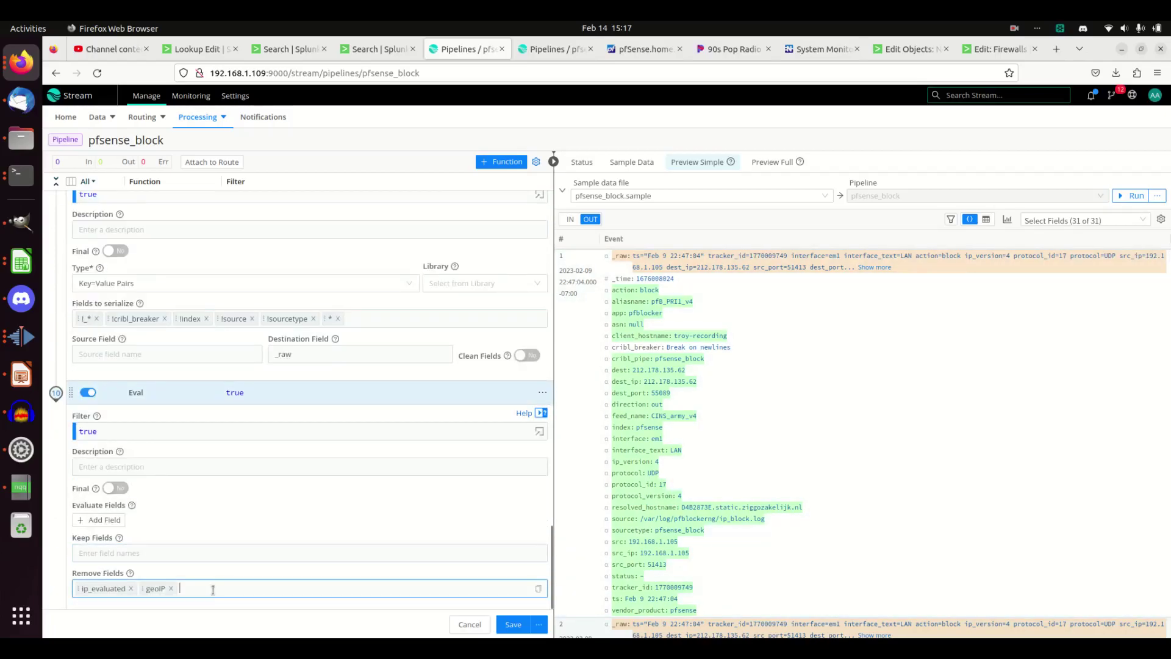
pyautogui.write('feed_name')
pyautogui.press('Return')
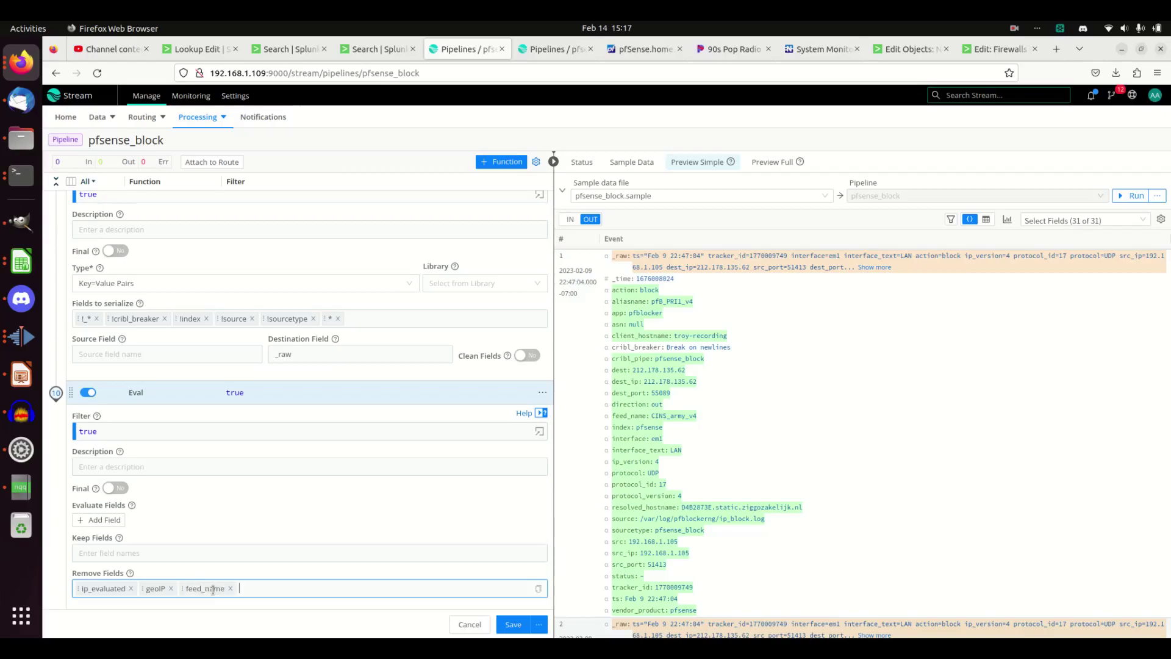
pyautogui.click(518, 625)
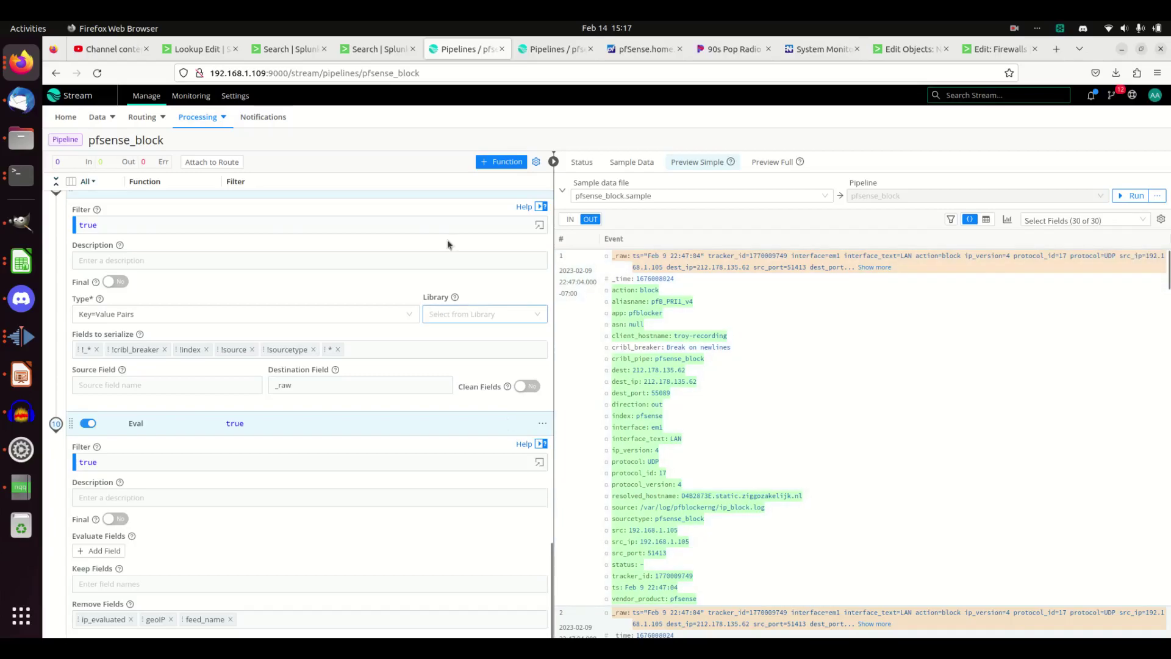
# - Switch to the existing pfsense pipeline and collapse its Serialize function to view the function list
pyautogui.click(545, 49)
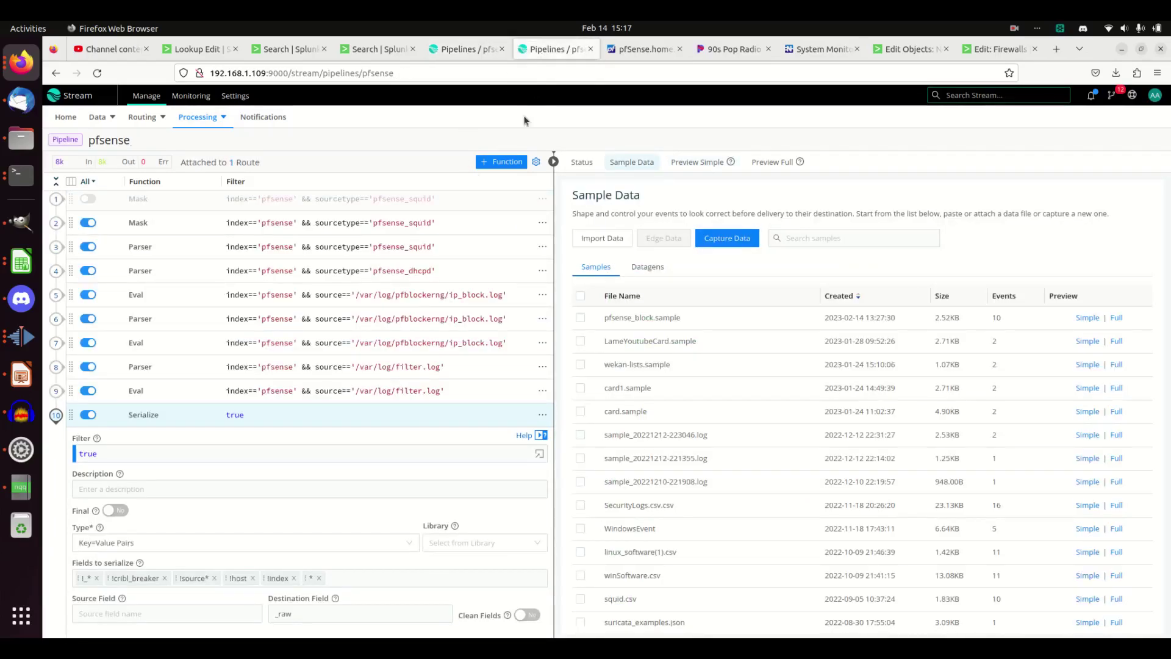
pyautogui.click(58, 419)
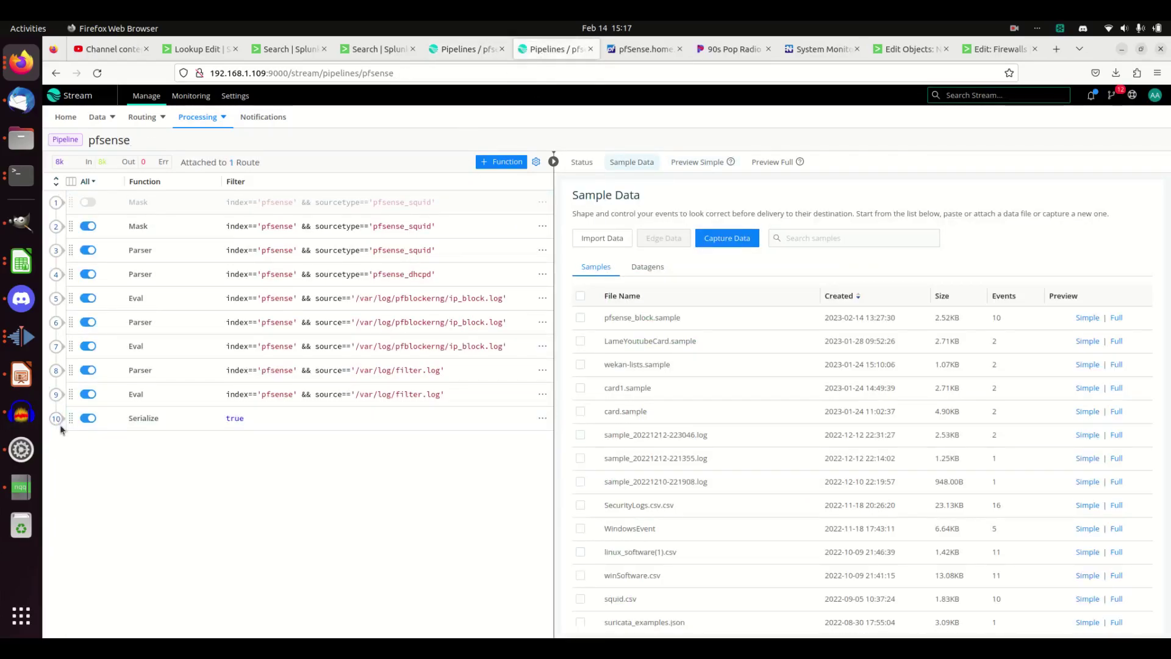